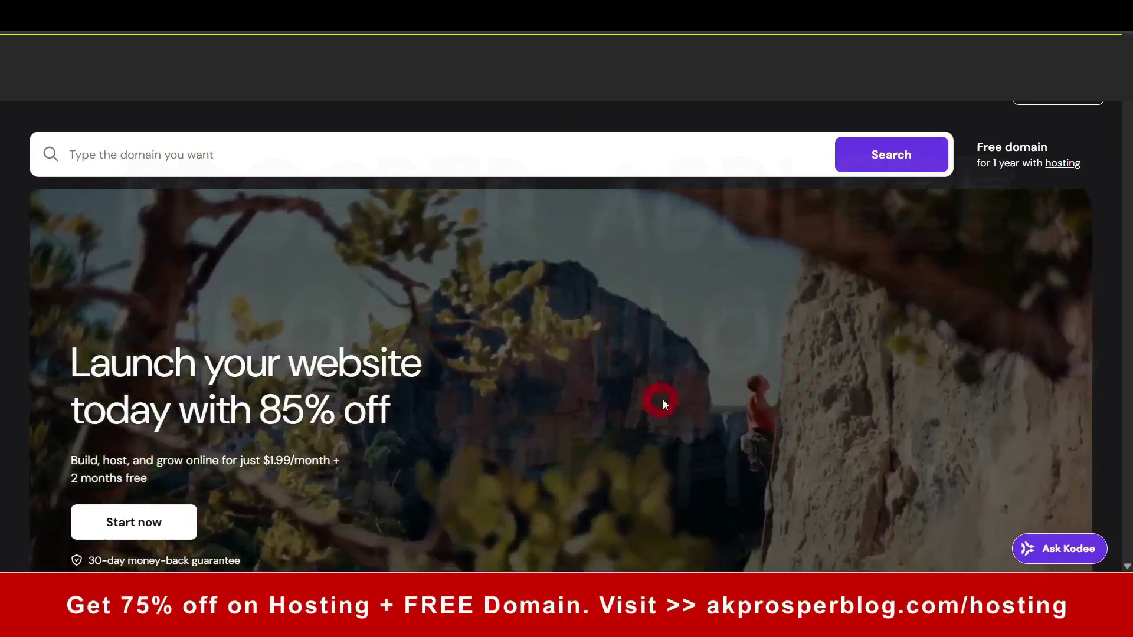
Go to the plans and pricing section of the hosting homepage, showing the Premium, Unlimited and Cloud Startup plans
scroll(690, 399, "down", 2)
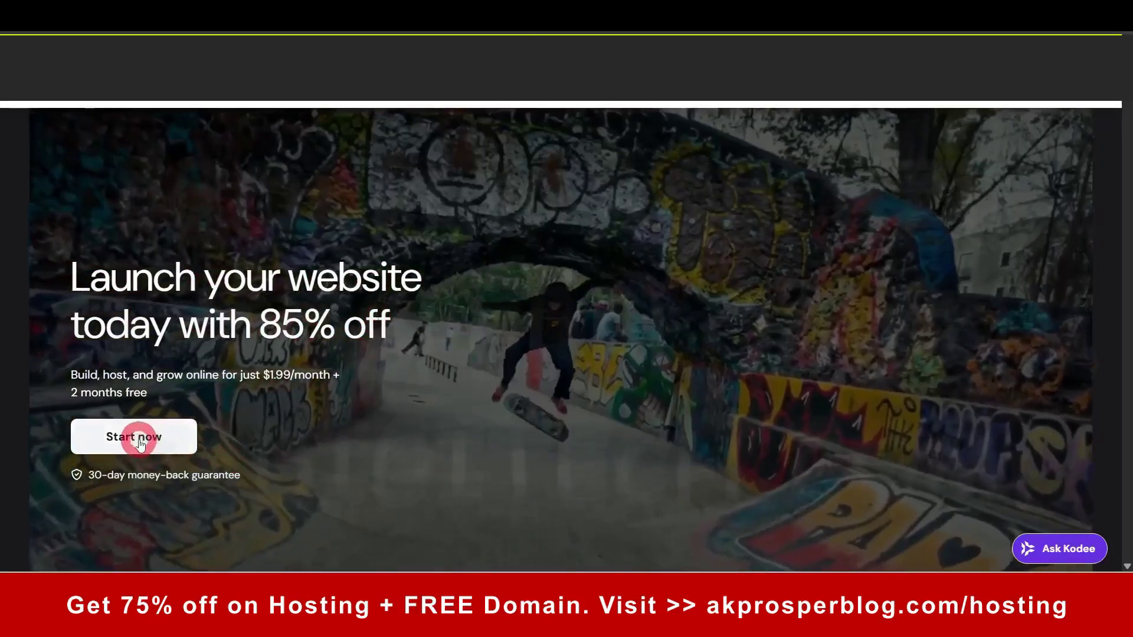
left_click(139, 444)
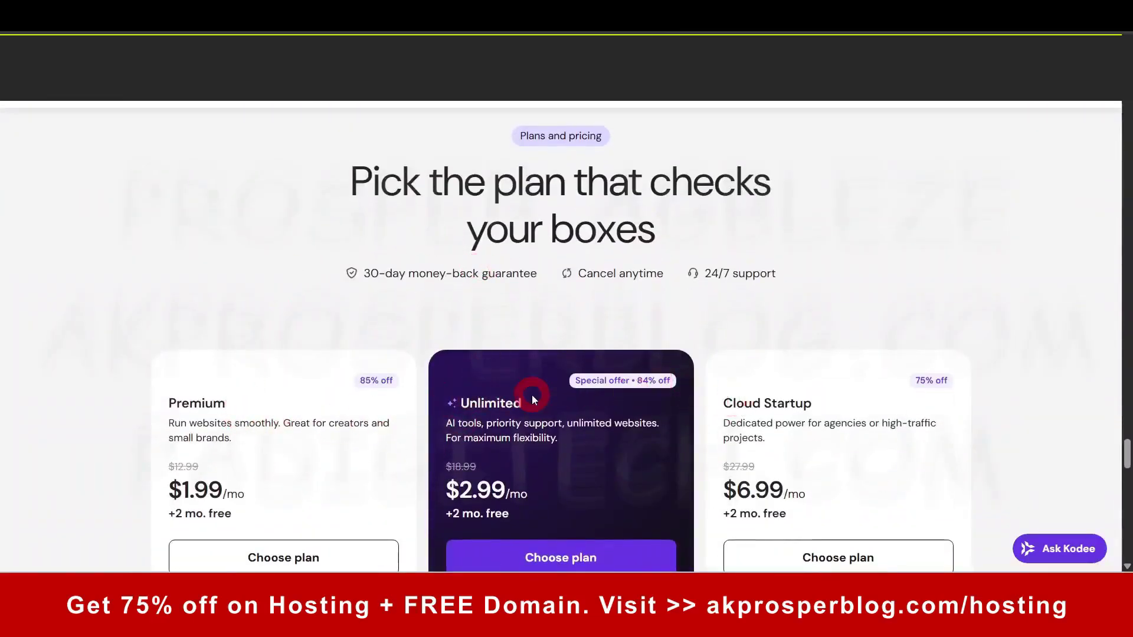
left_click_drag(1121, 450, 1125, 108)
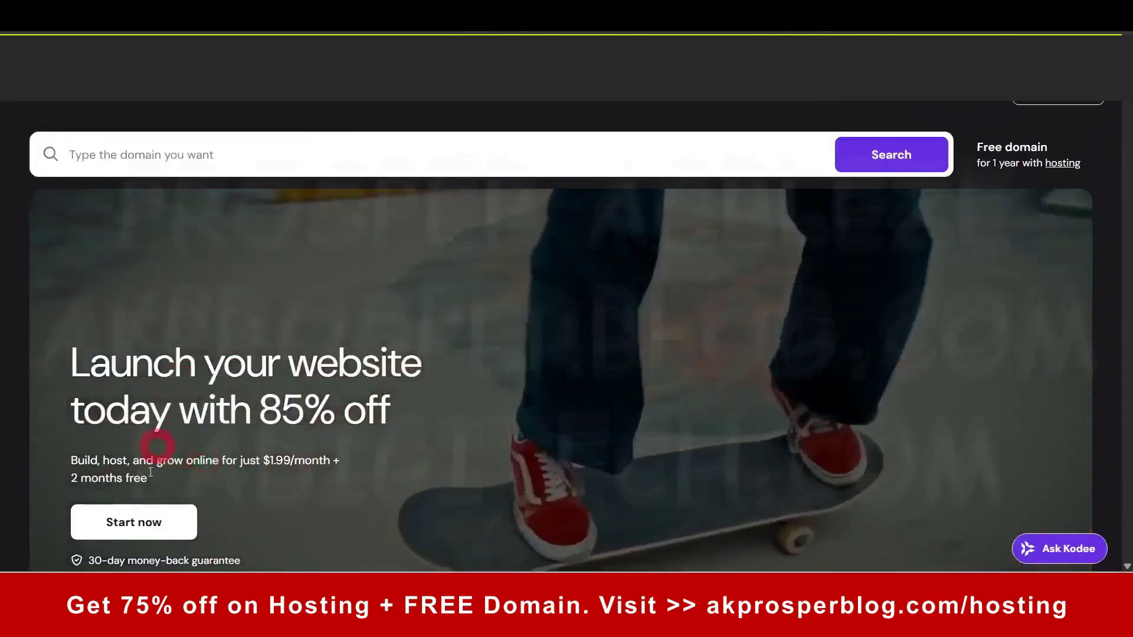
scroll(398, 410, "down", 10)
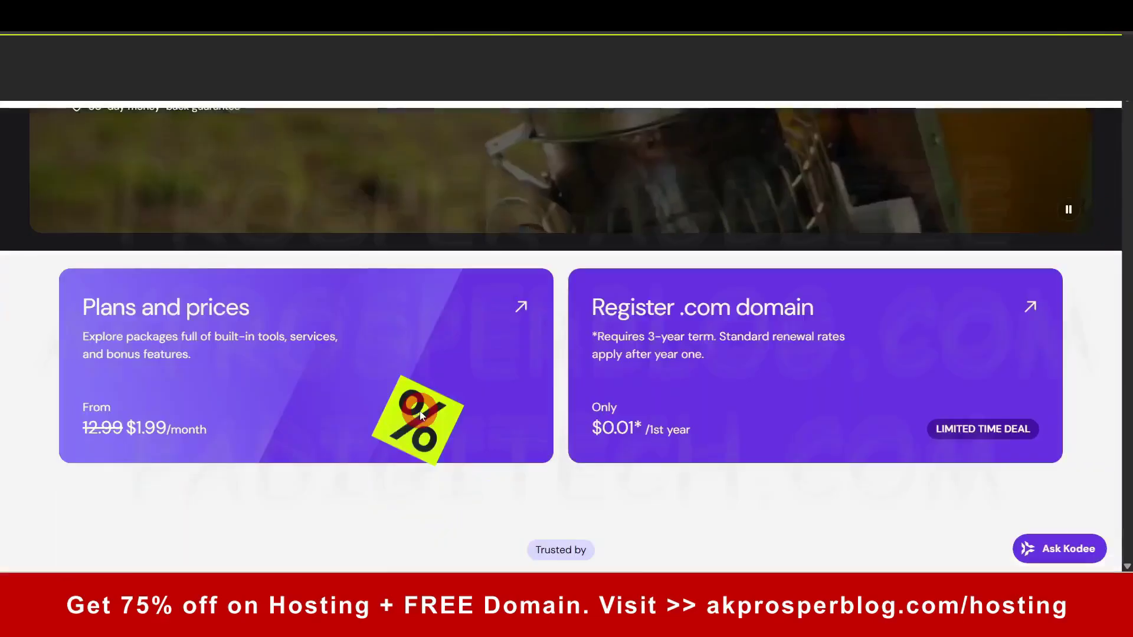
scroll(544, 448, "down", 15)
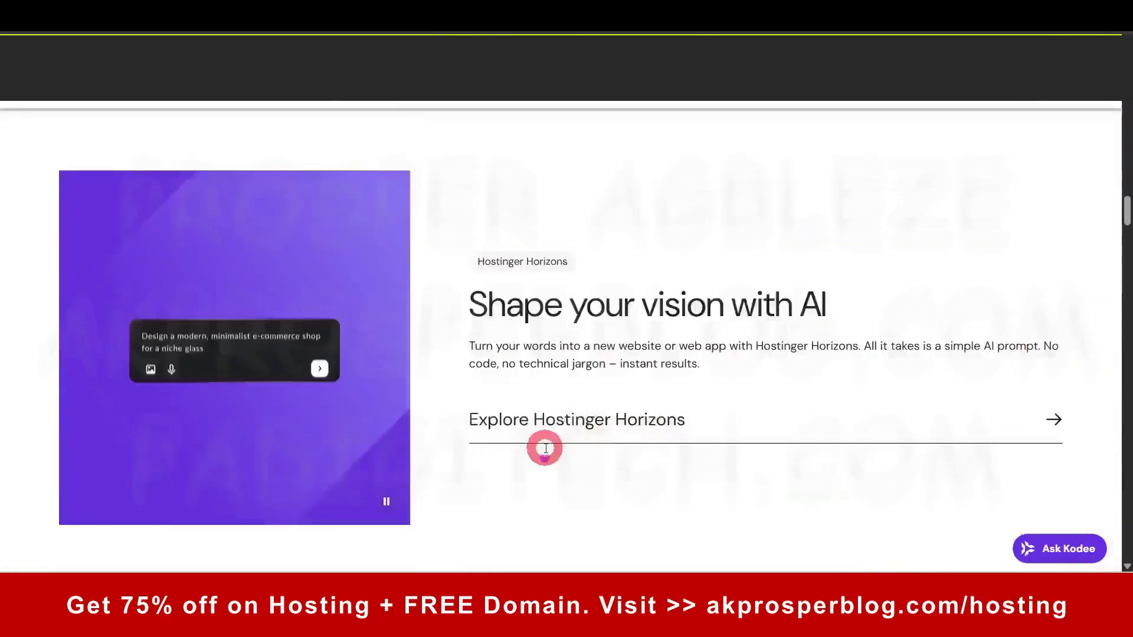
scroll(544, 448, "down", 15)
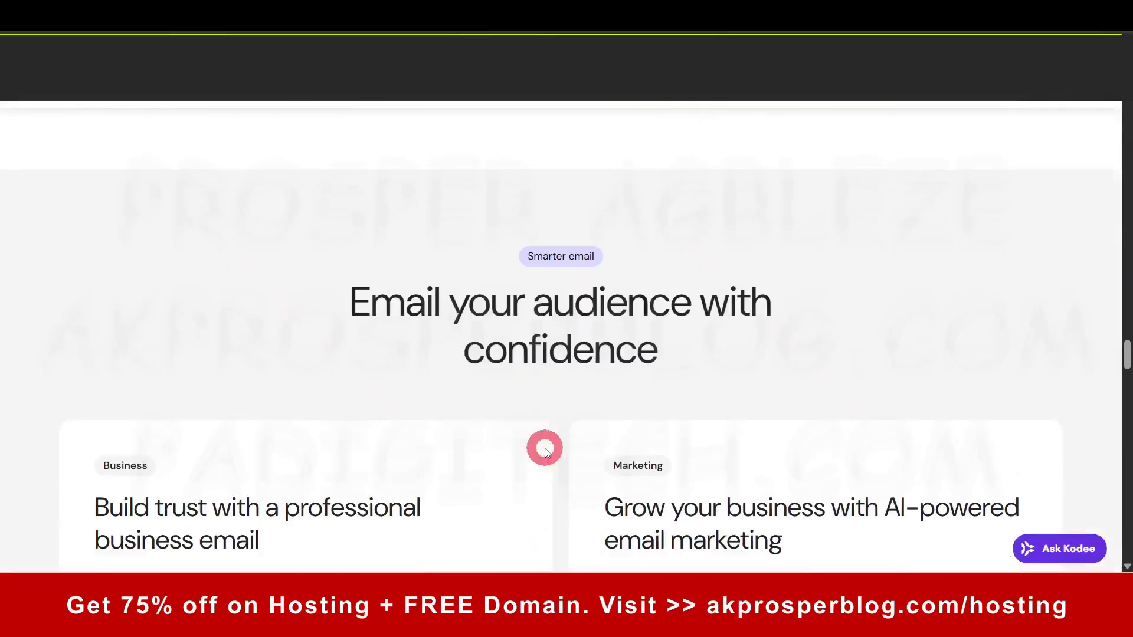
scroll(544, 448, "down", 15)
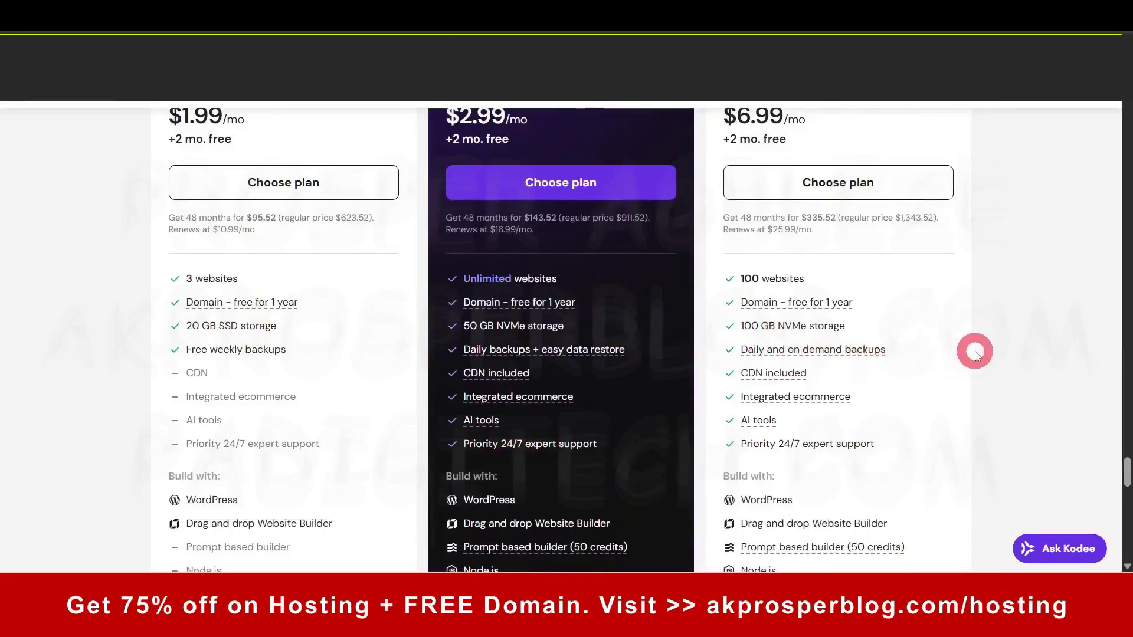
scroll(944, 313, "up", 3)
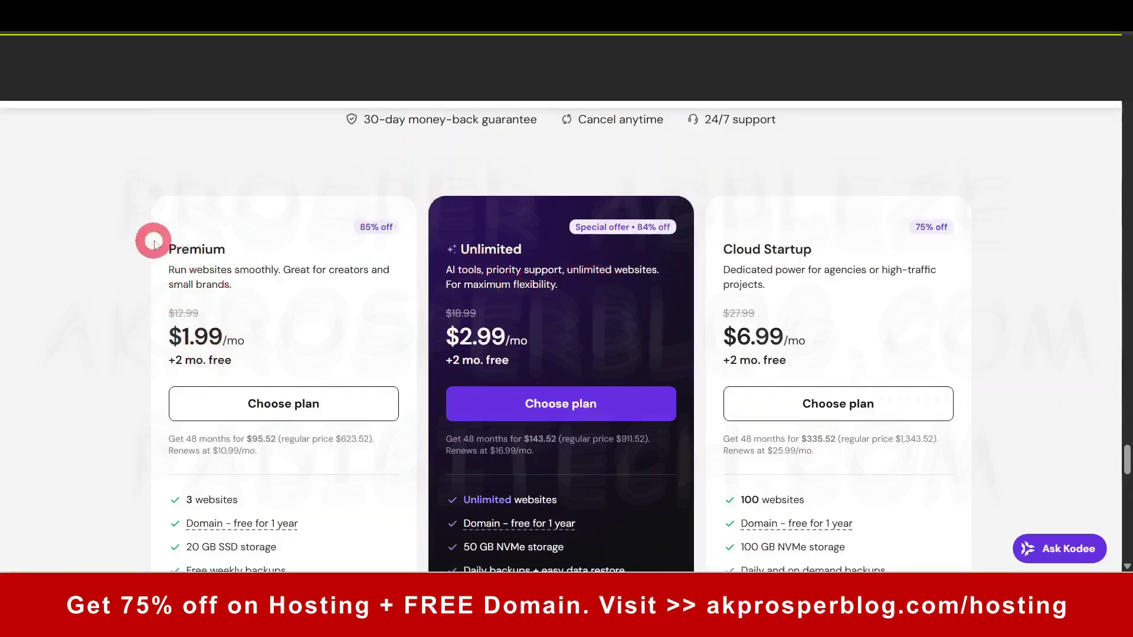
Compare the Premium, Unlimited and Cloud Startup plans in the pricing section
double_click(166, 252)
left_click_drag(481, 249, 461, 249)
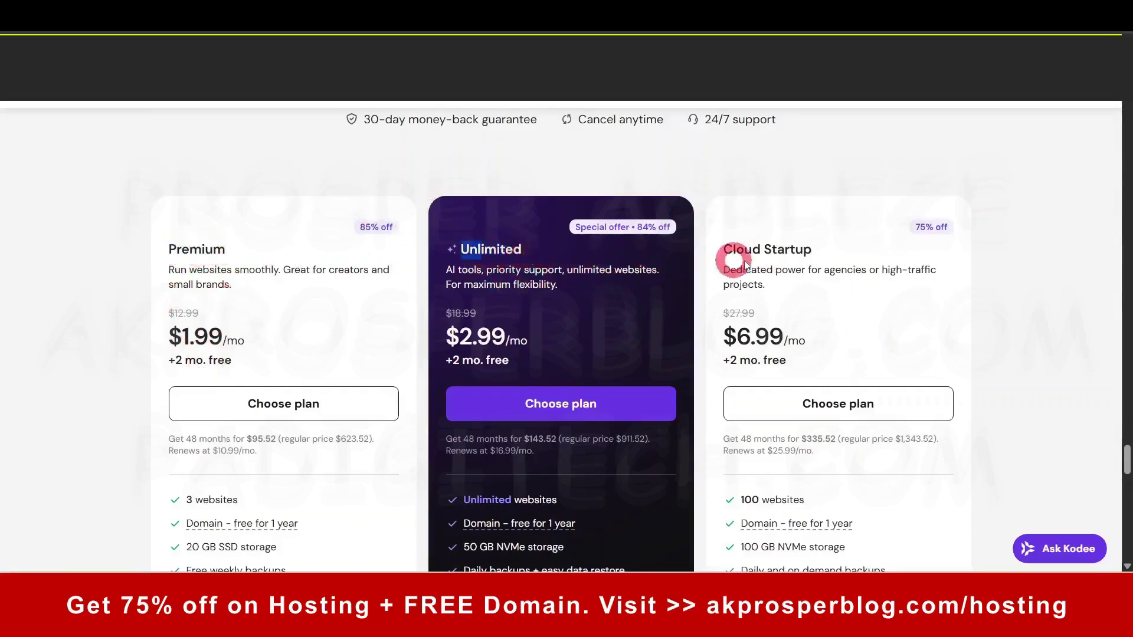
left_click_drag(724, 249, 804, 250)
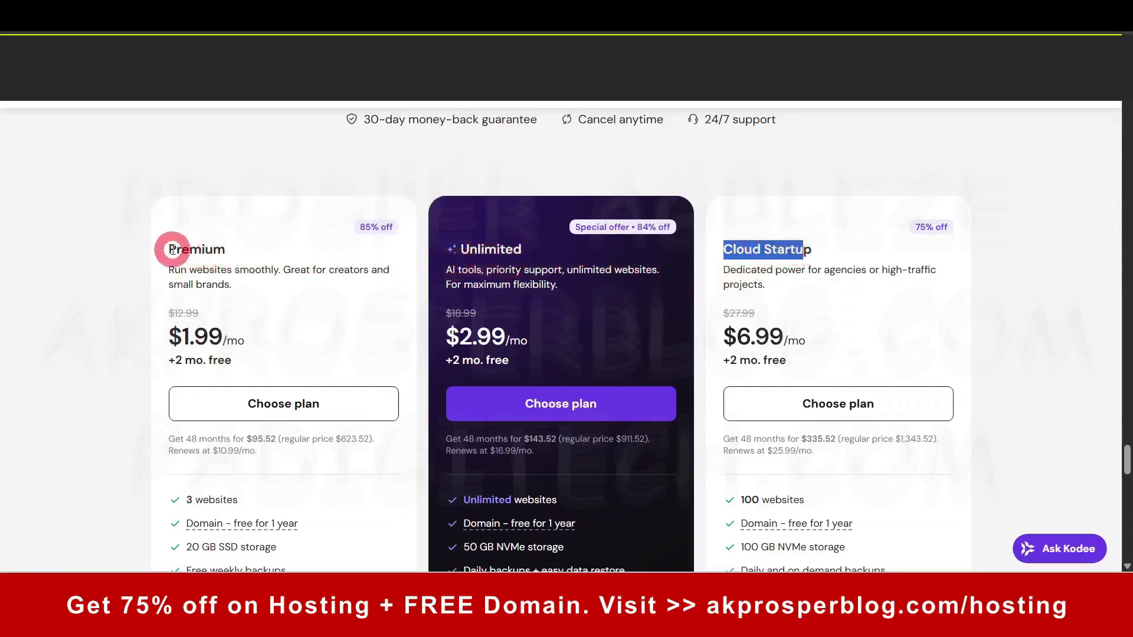
left_click_drag(170, 249, 214, 249)
left_click(466, 249)
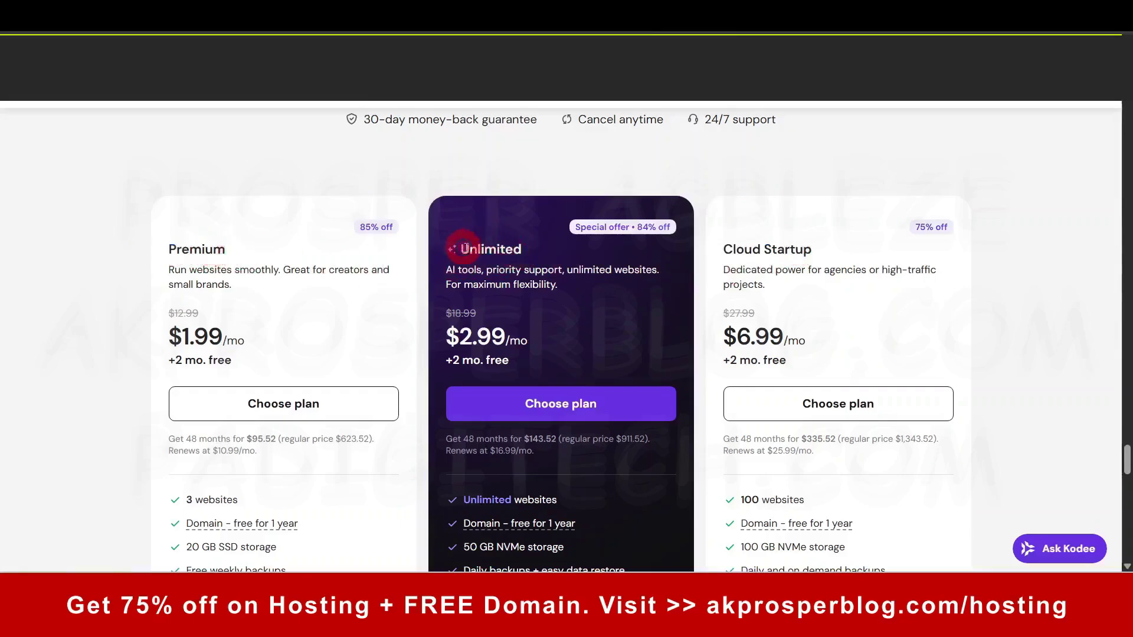
left_click_drag(734, 242, 811, 249)
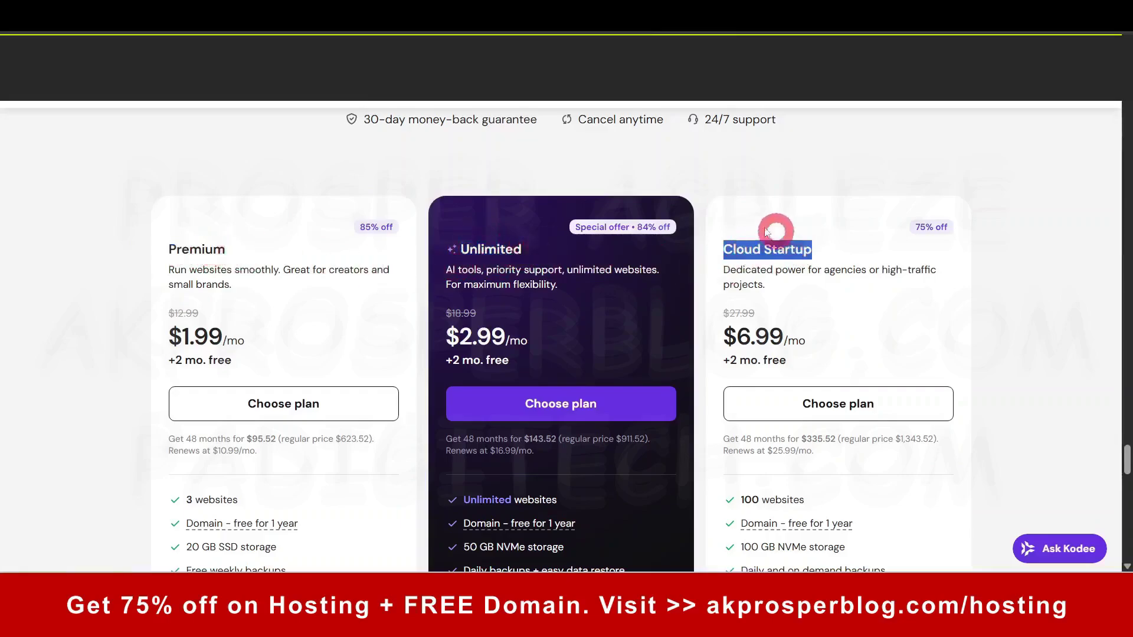
left_click(557, 167)
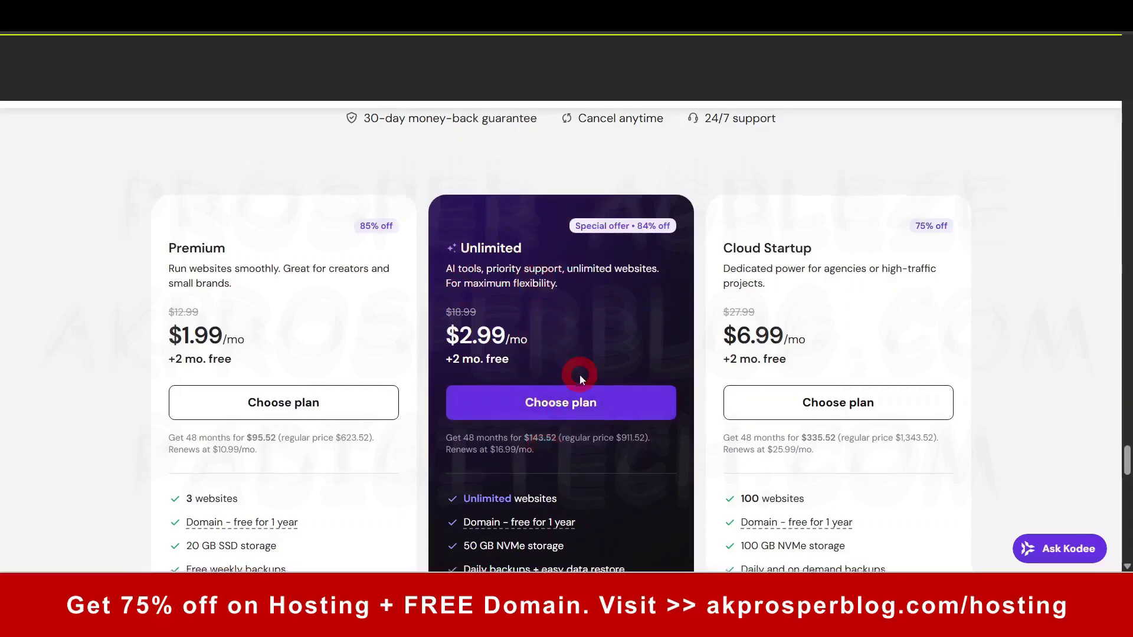
Examine the price and feature list of the Unlimited plan alongside the other two plans
scroll(580, 375, "down", 4)
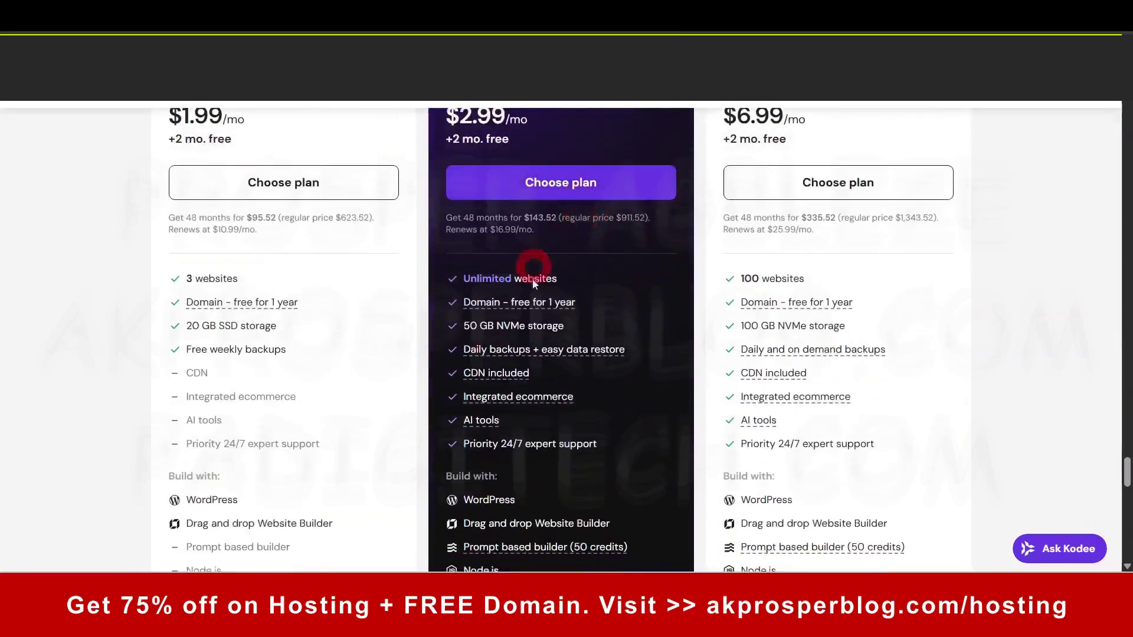
scroll(597, 274, "up", 4)
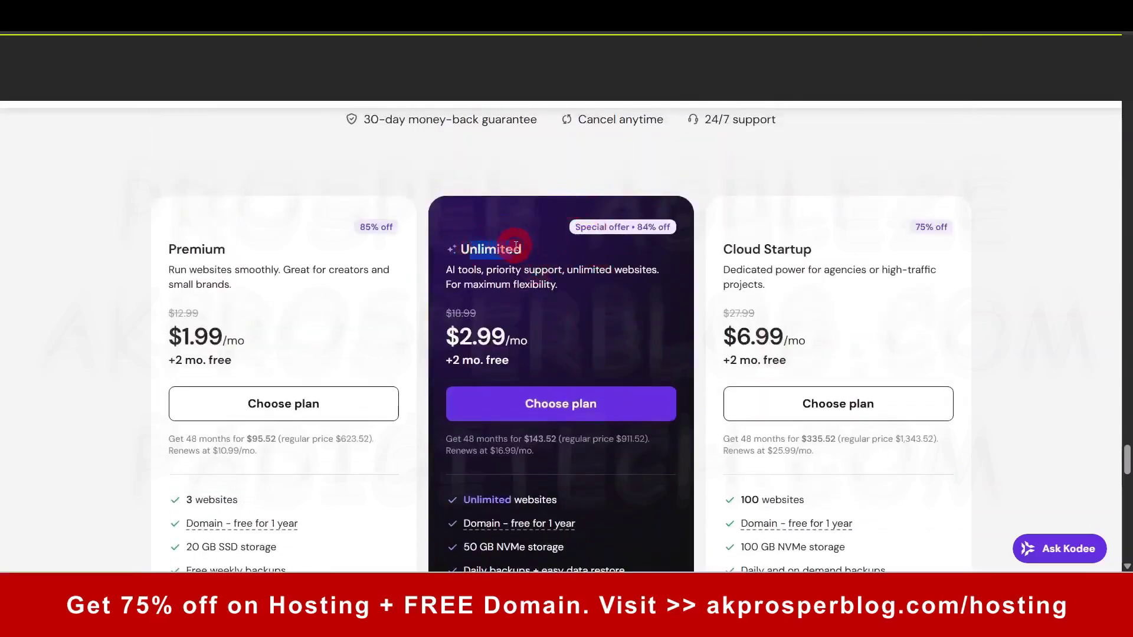
scroll(602, 254, "down", 4)
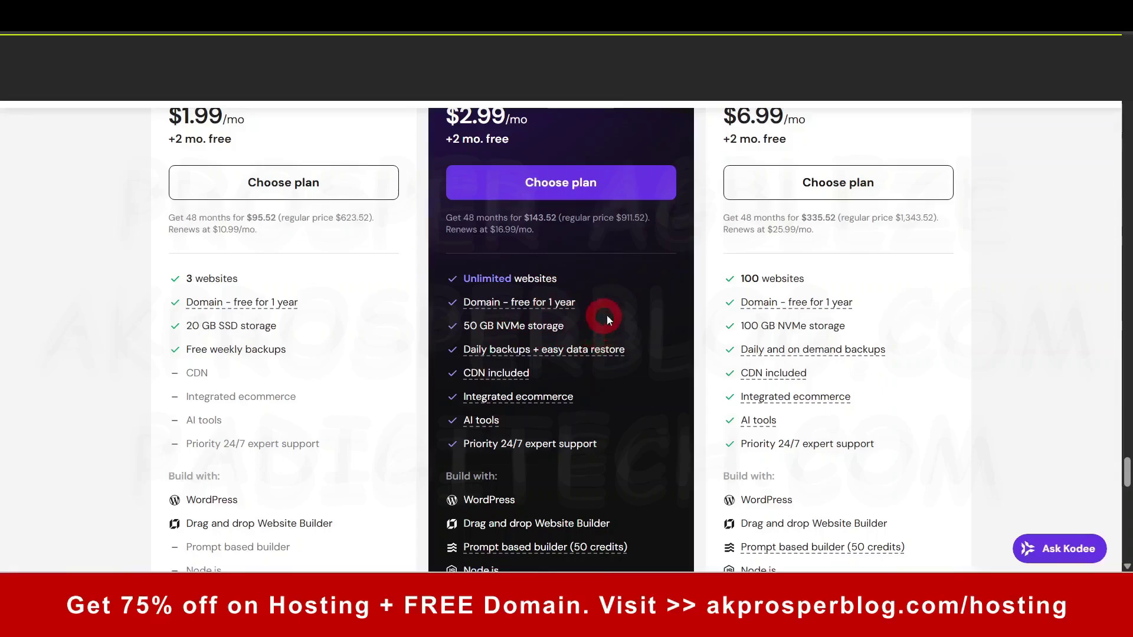
scroll(321, 265, "up", 3)
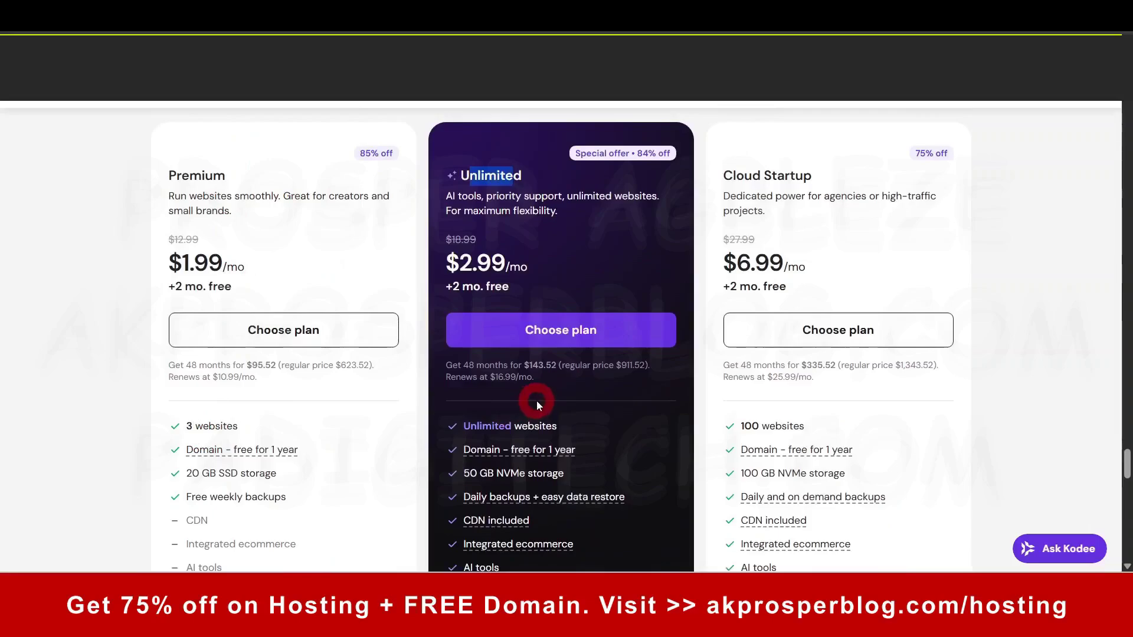
scroll(536, 399, "down", 3)
mouse_move(555, 387)
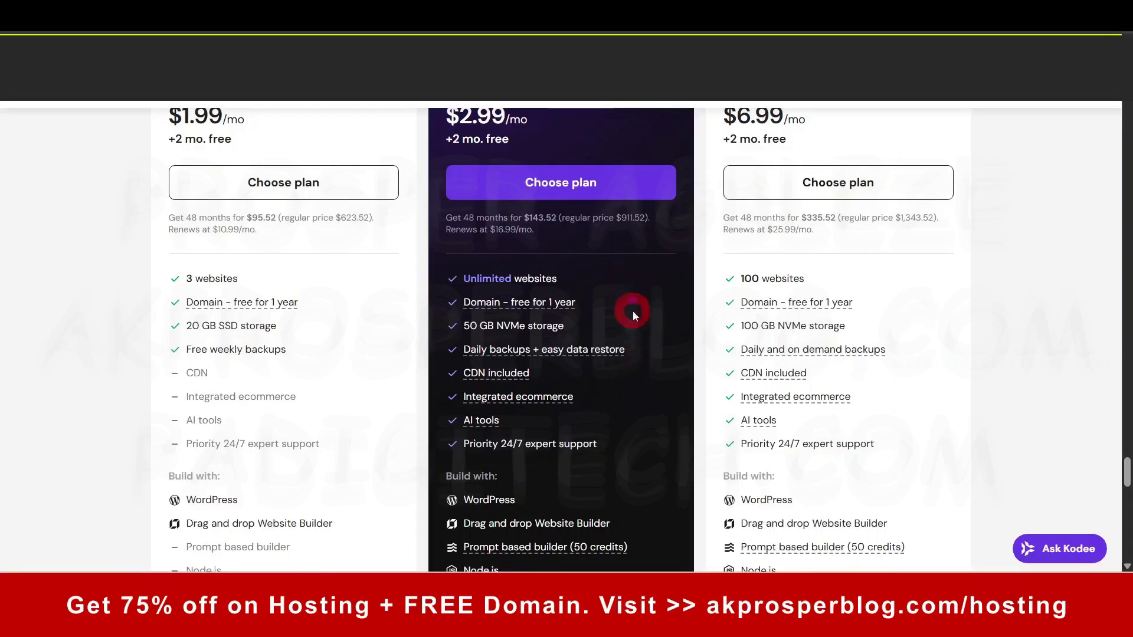
scroll(626, 289, "up", 3)
scroll(628, 394, "down", 3)
scroll(646, 328, "up", 3)
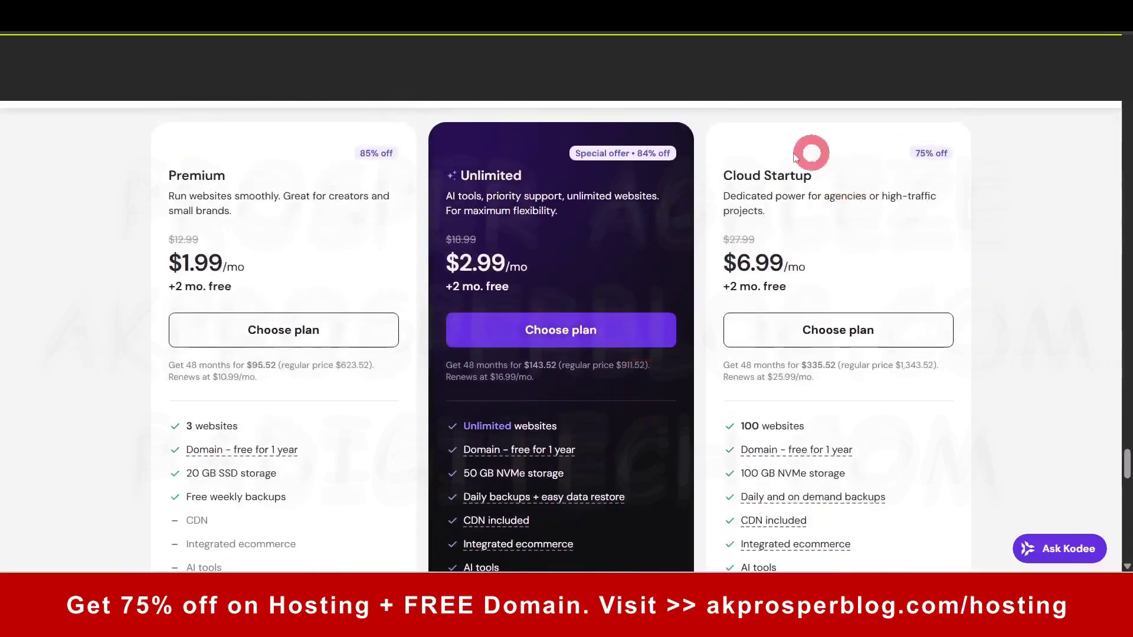
Look over the Cloud Startup plan and choose the Unlimited plan for the cart
left_click_drag(727, 175, 804, 176)
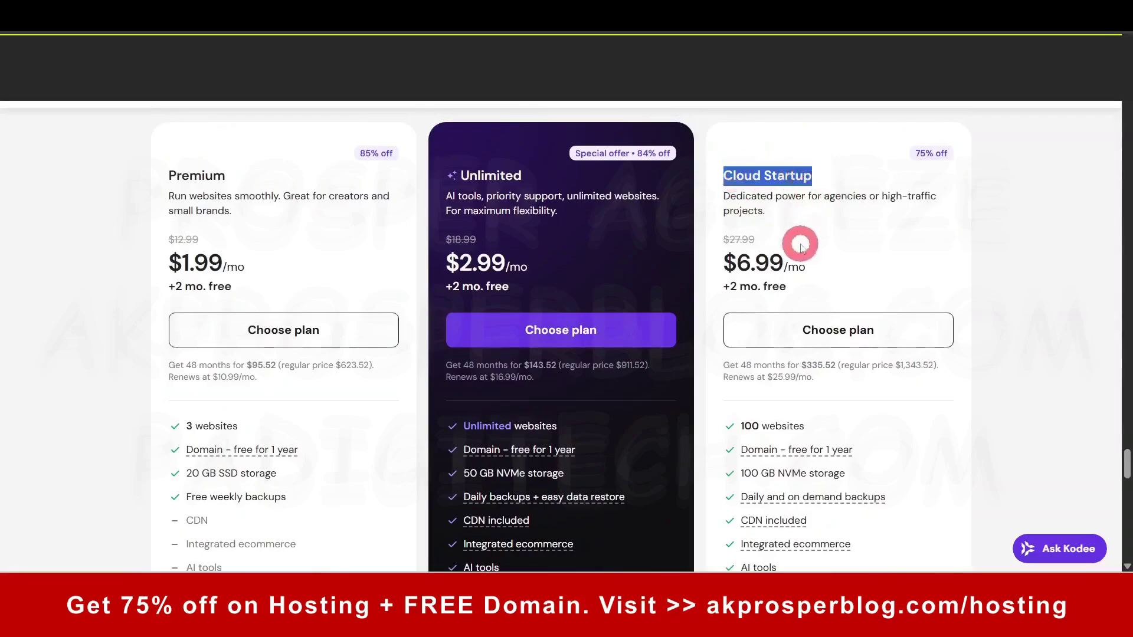
left_click(665, 423)
scroll(664, 422, "down", 2)
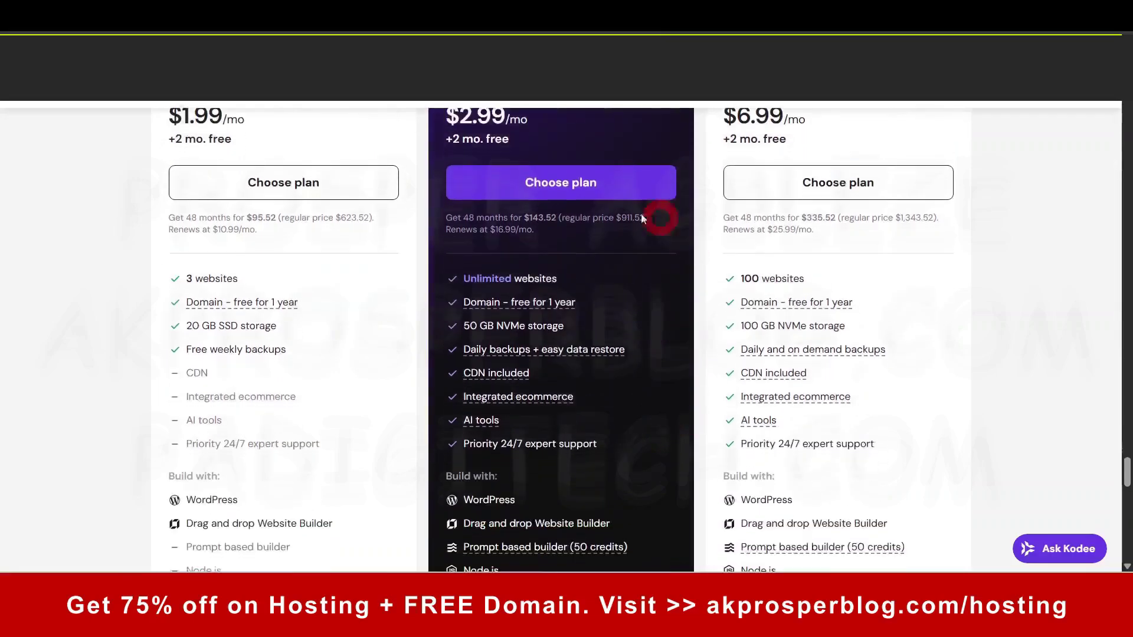
scroll(661, 403, "up", 3)
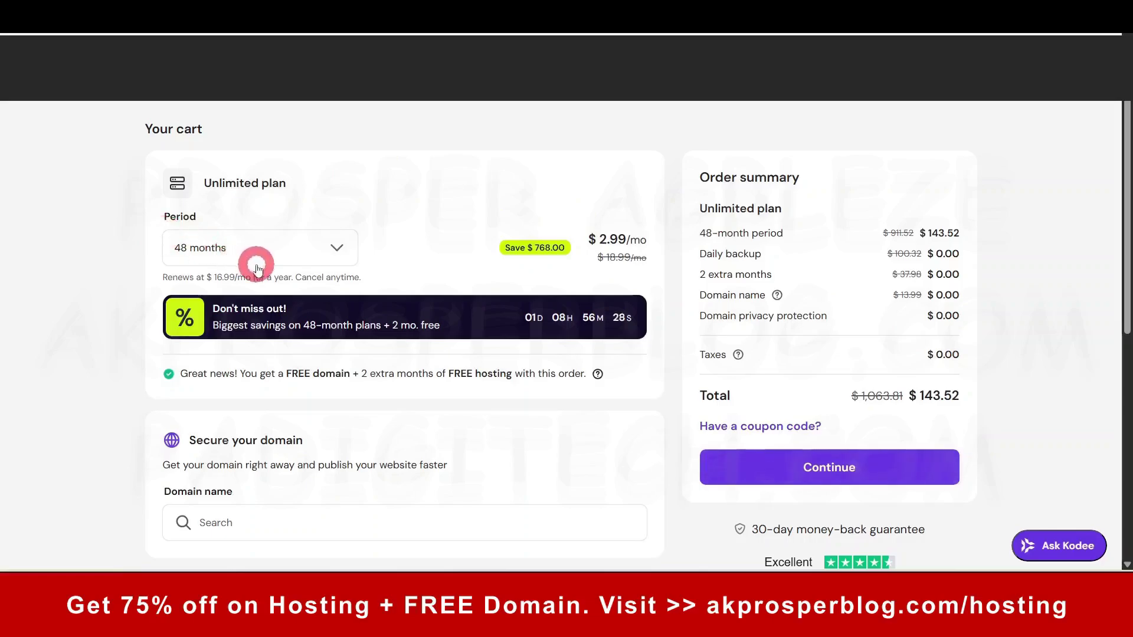
Review the available billing periods for the Unlimited plan and select 48 months
scroll(319, 254, "down", 2)
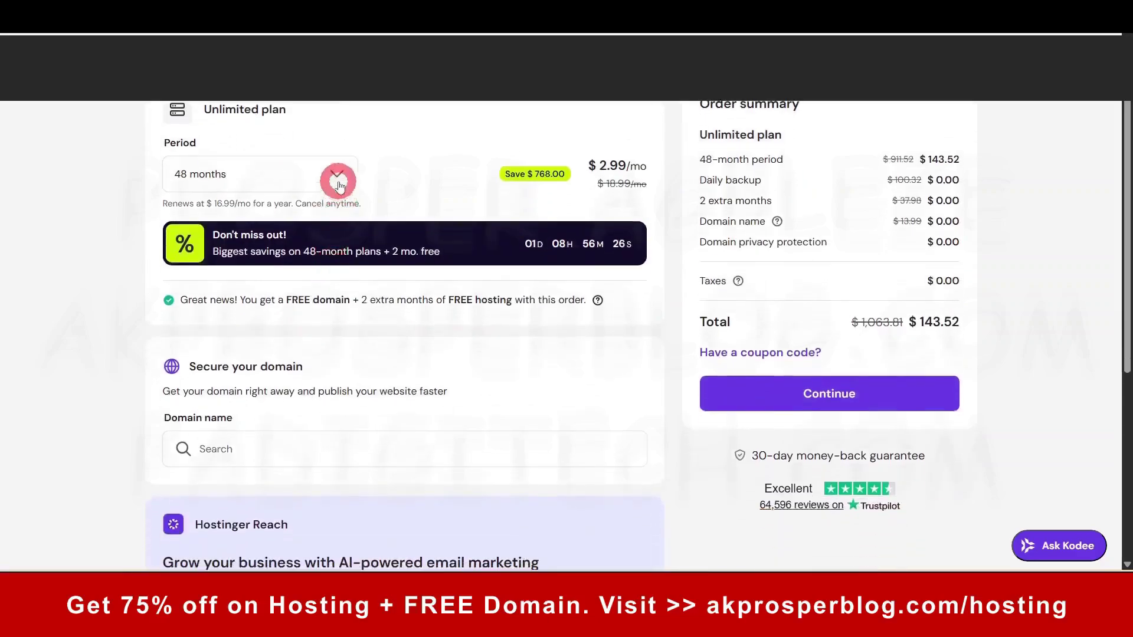
left_click(337, 180)
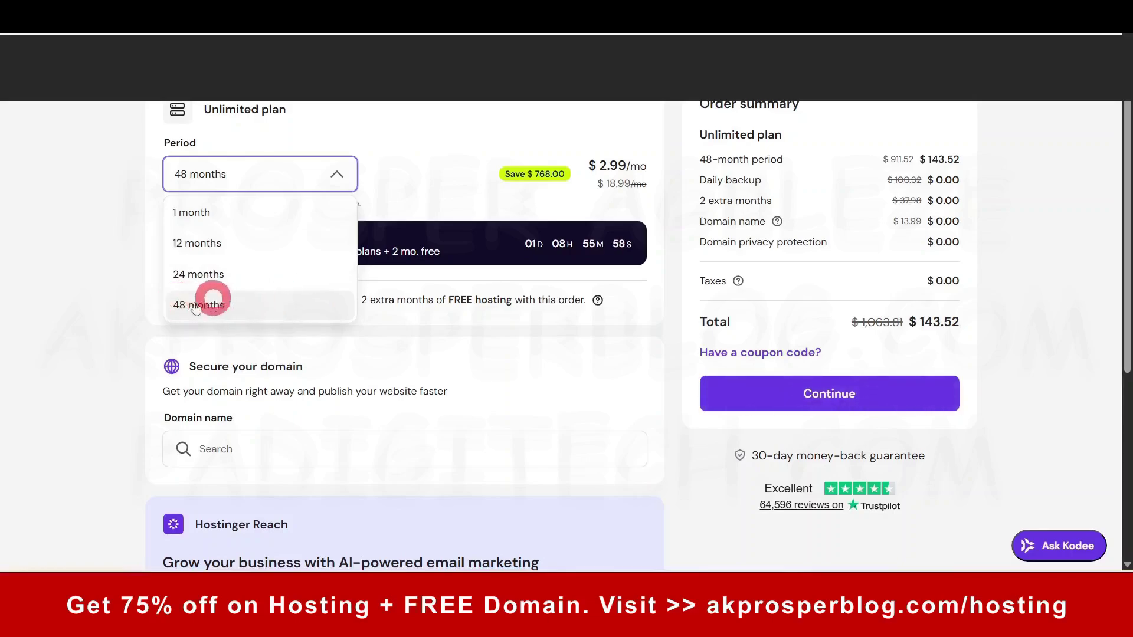
left_click(227, 312)
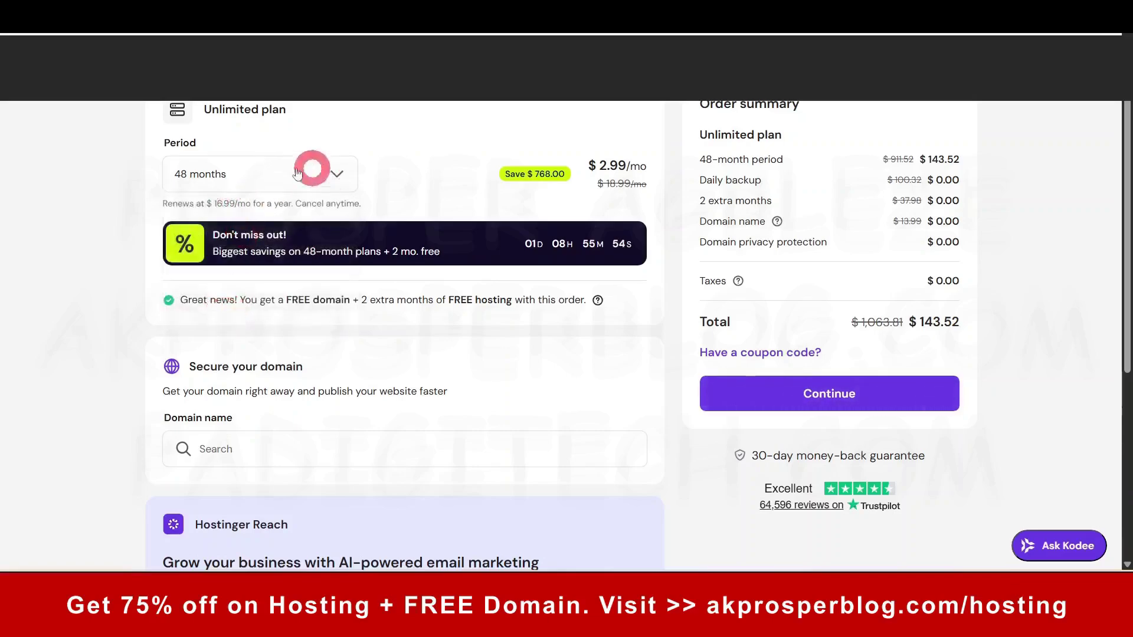
Examine the savings and the order total for the 48-month period
left_click_drag(538, 174, 564, 172)
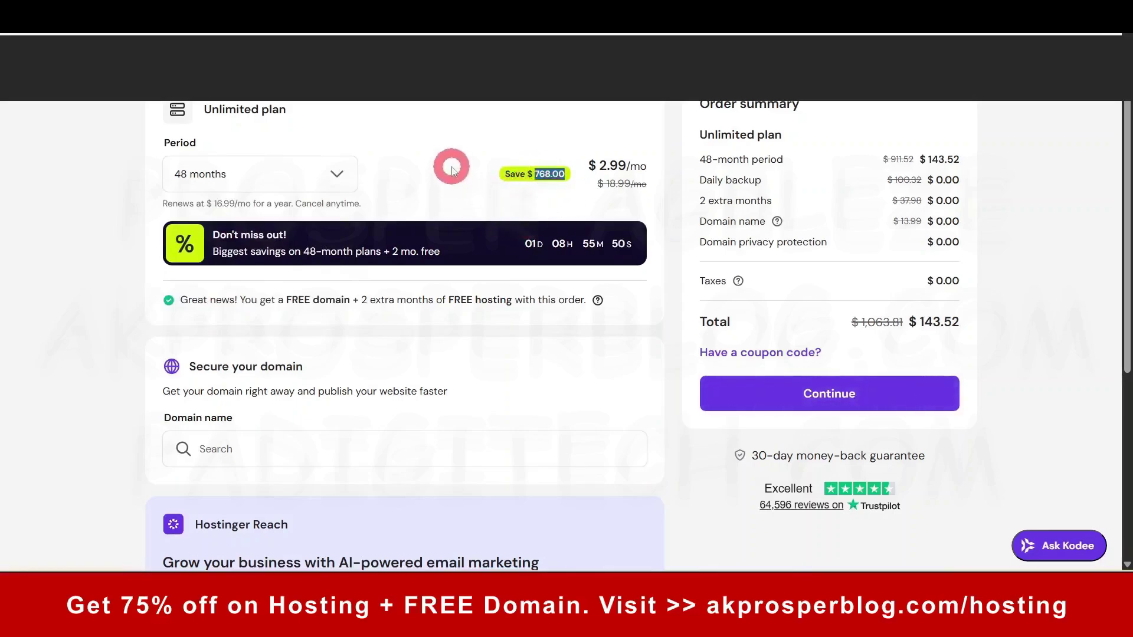
left_click(345, 175)
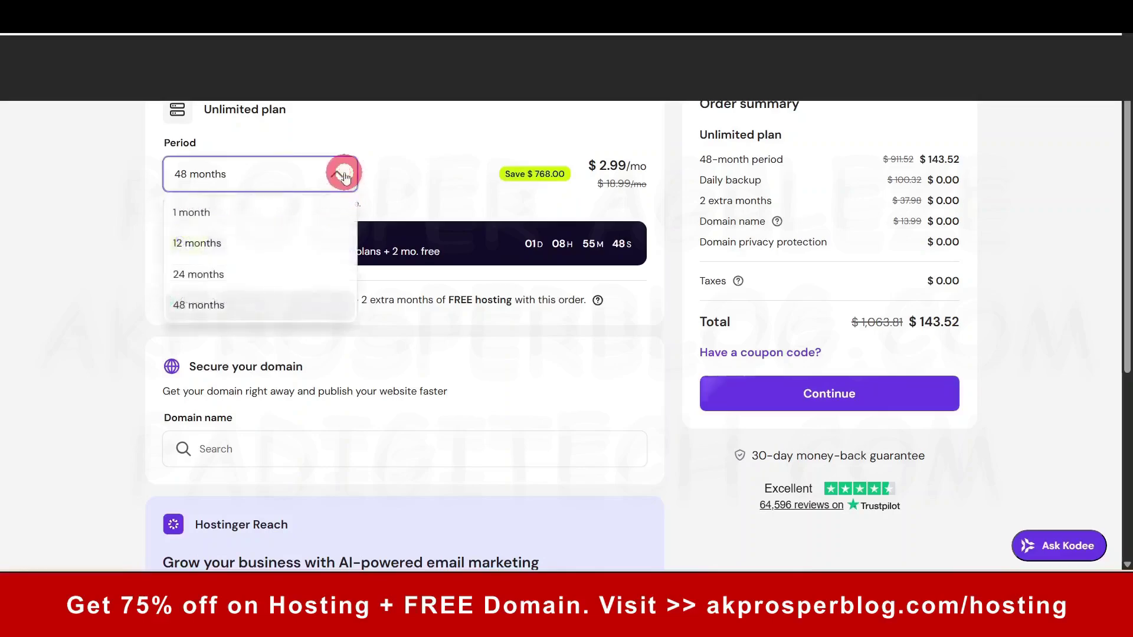
left_click(433, 168)
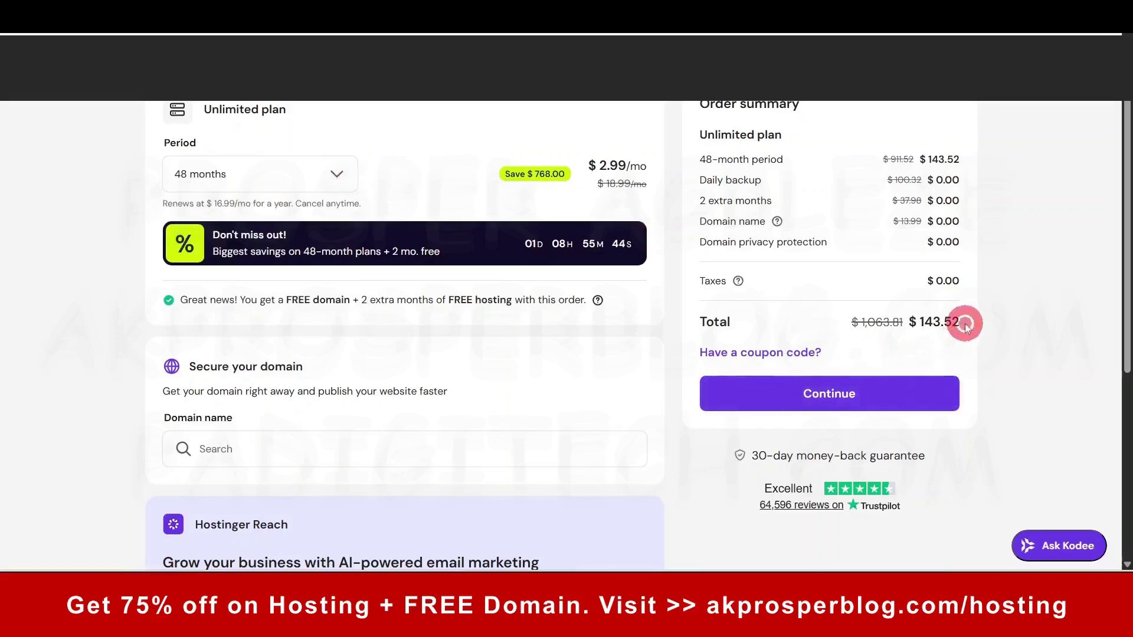
left_click_drag(964, 321, 912, 325)
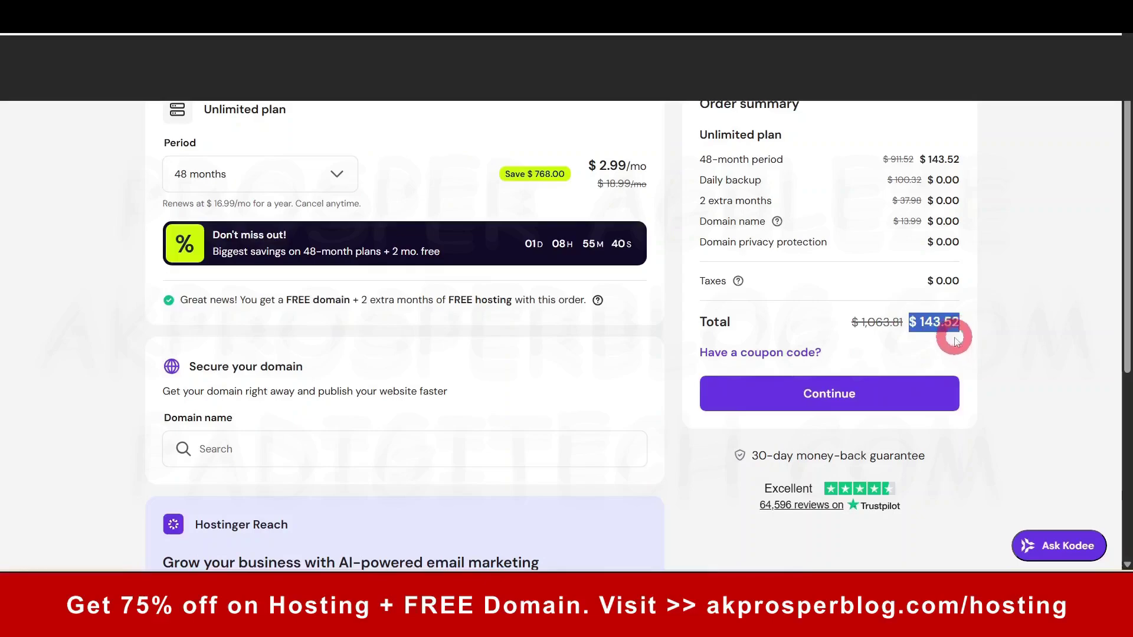
left_click(974, 348)
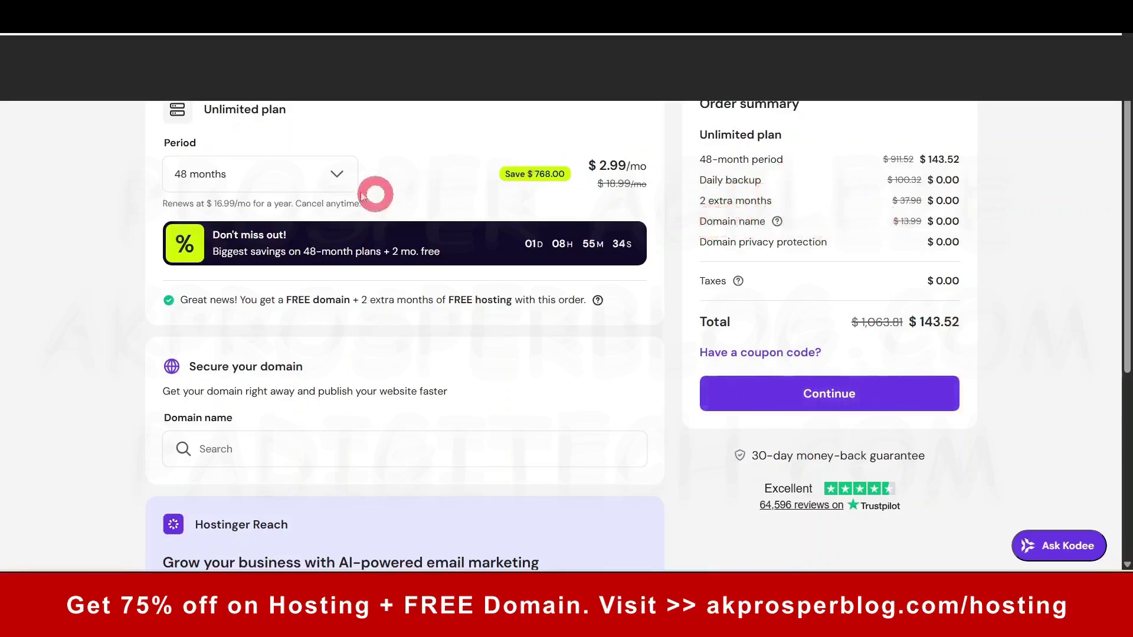
Try the 12-month and 24-month billing periods to compare their prices
left_click(322, 179)
left_click(206, 244)
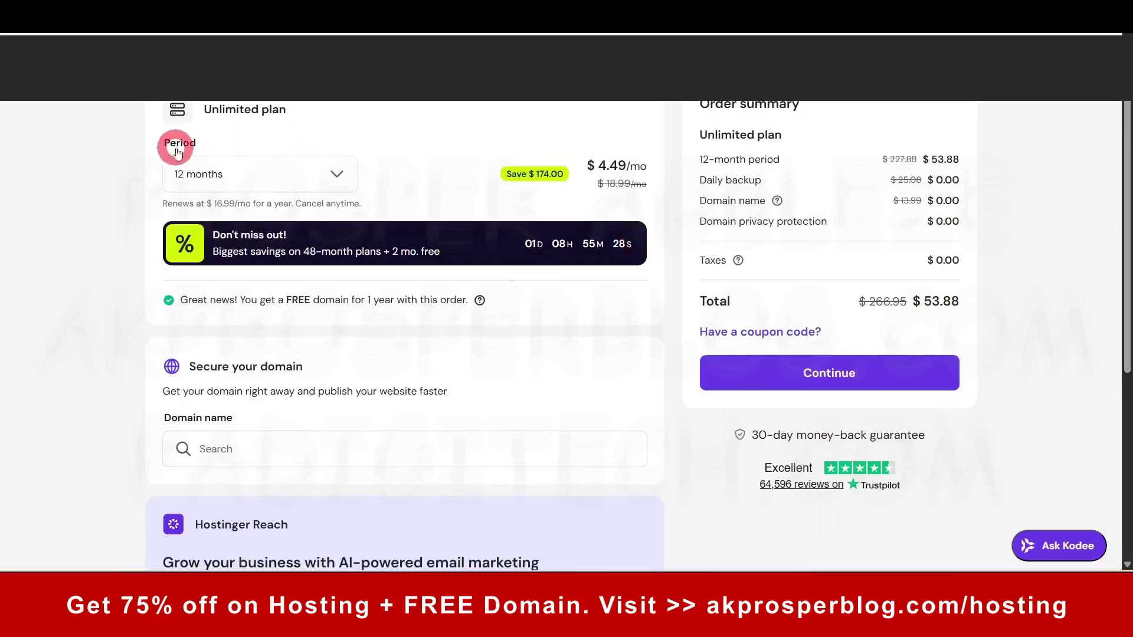
left_click(197, 172)
left_click(212, 273)
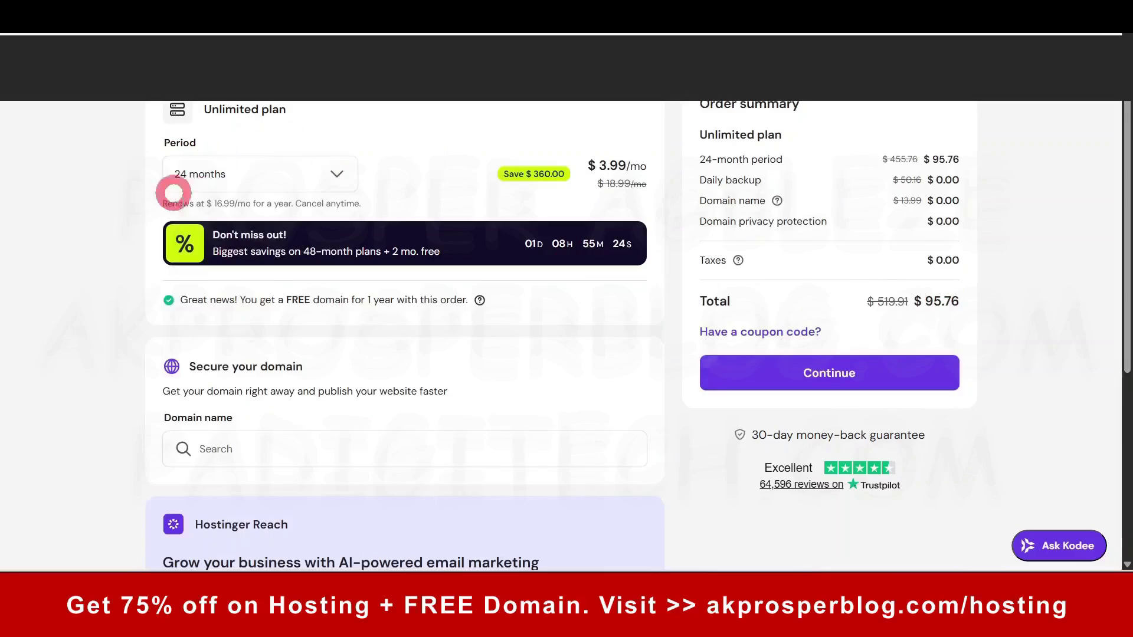
Set the billing period back to 48 months and continue from the cart to account registration
left_click(313, 181)
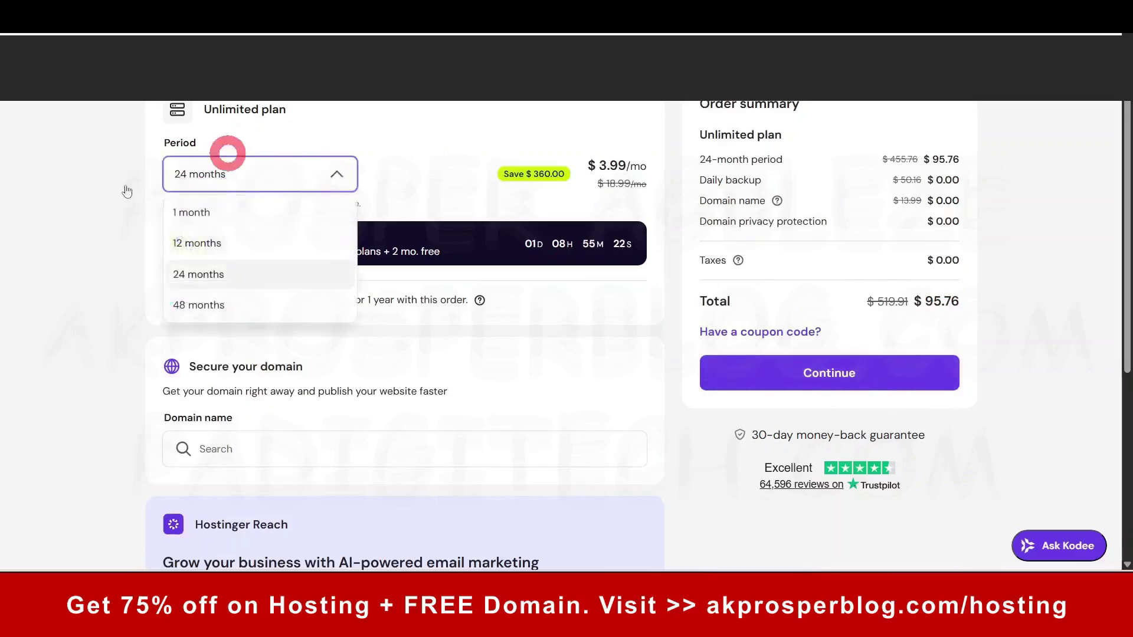
left_click(213, 301)
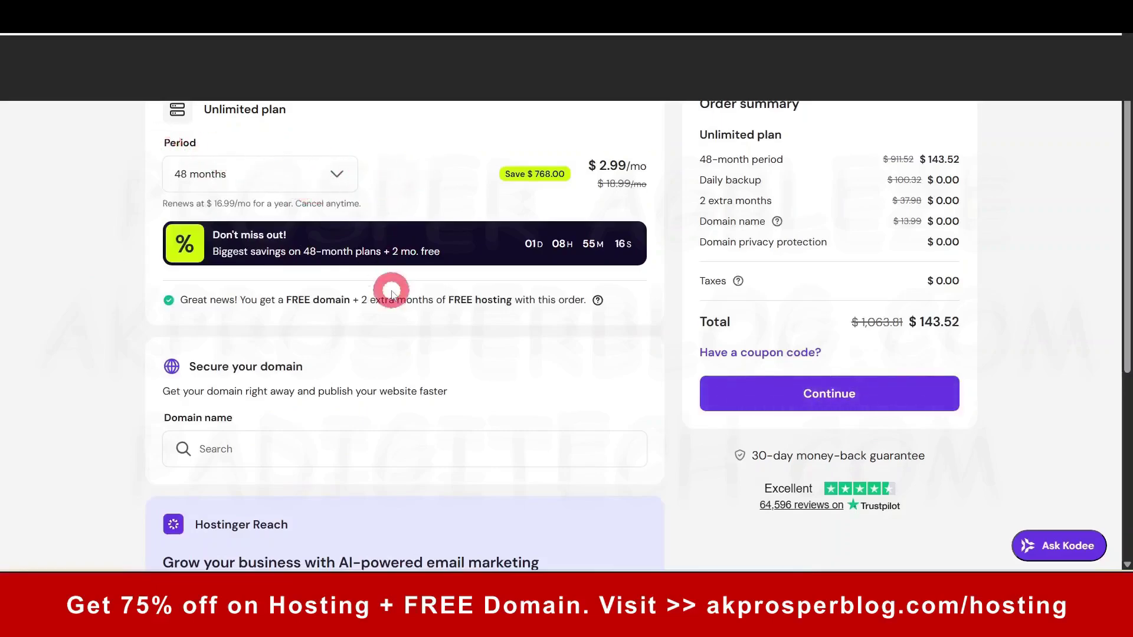
left_click(862, 396)
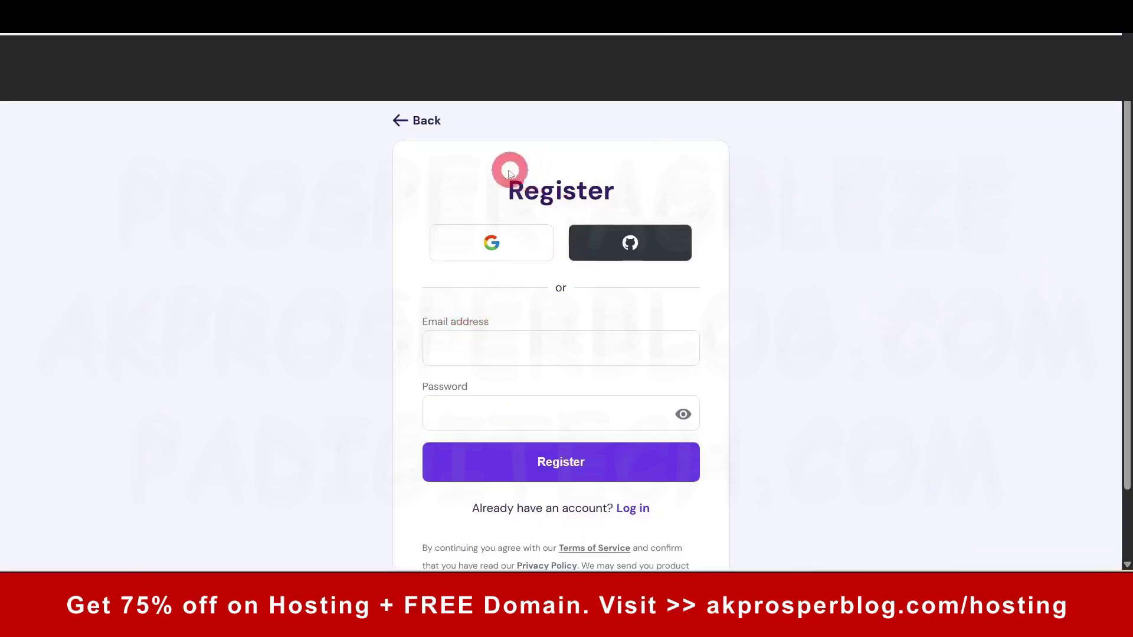
Continue from the billing address form to the payment section of the checkout
left_click_drag(505, 190, 618, 192)
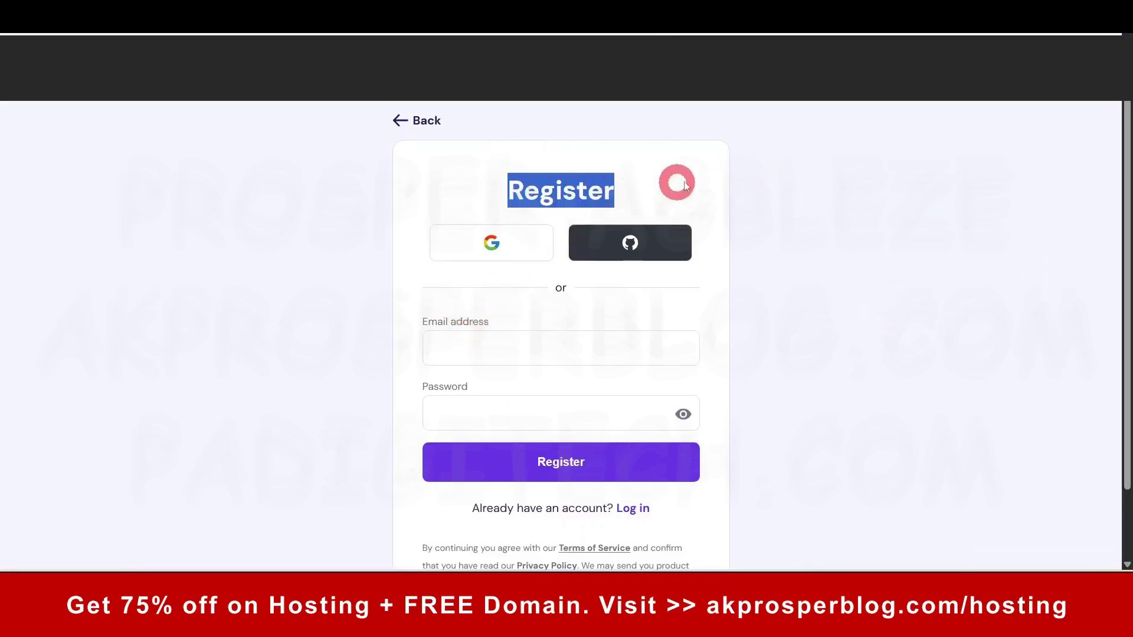
left_click(696, 178)
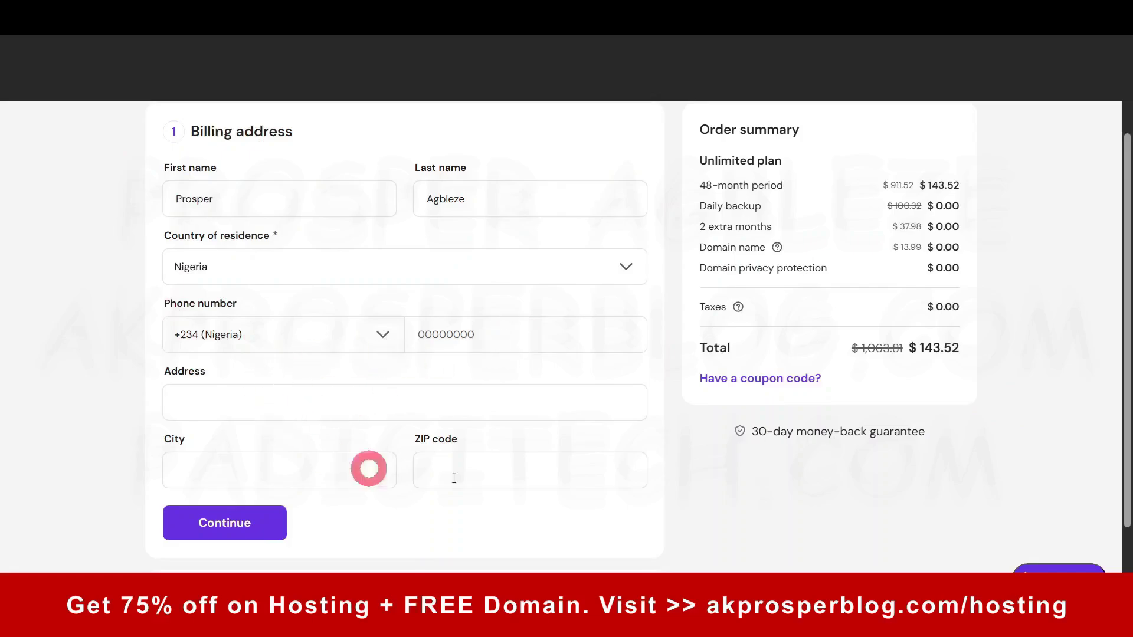
left_click(236, 533)
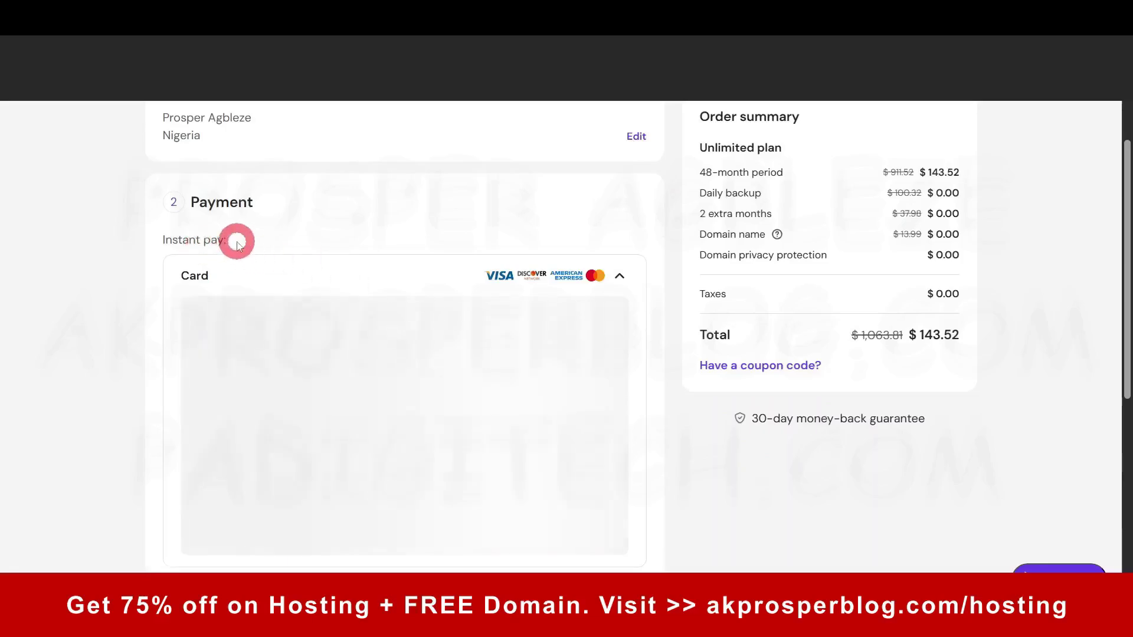
Review the available payment methods for the hosting order and expand the PayPal option
scroll(243, 263, "down", 2)
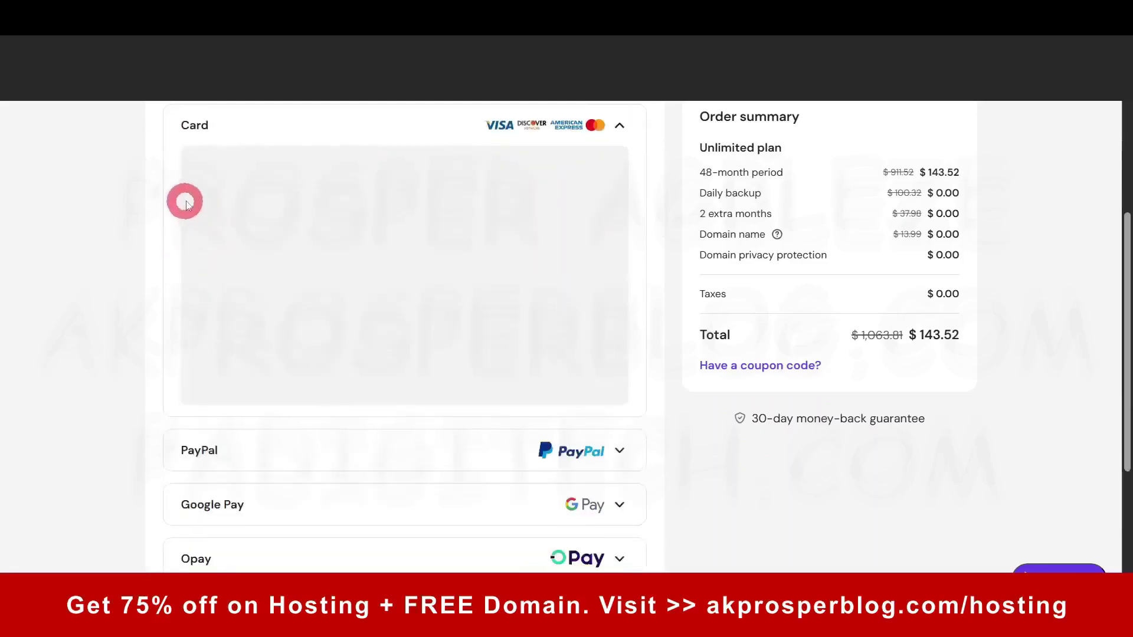
scroll(241, 264, "up", 1)
scroll(242, 265, "down", 1)
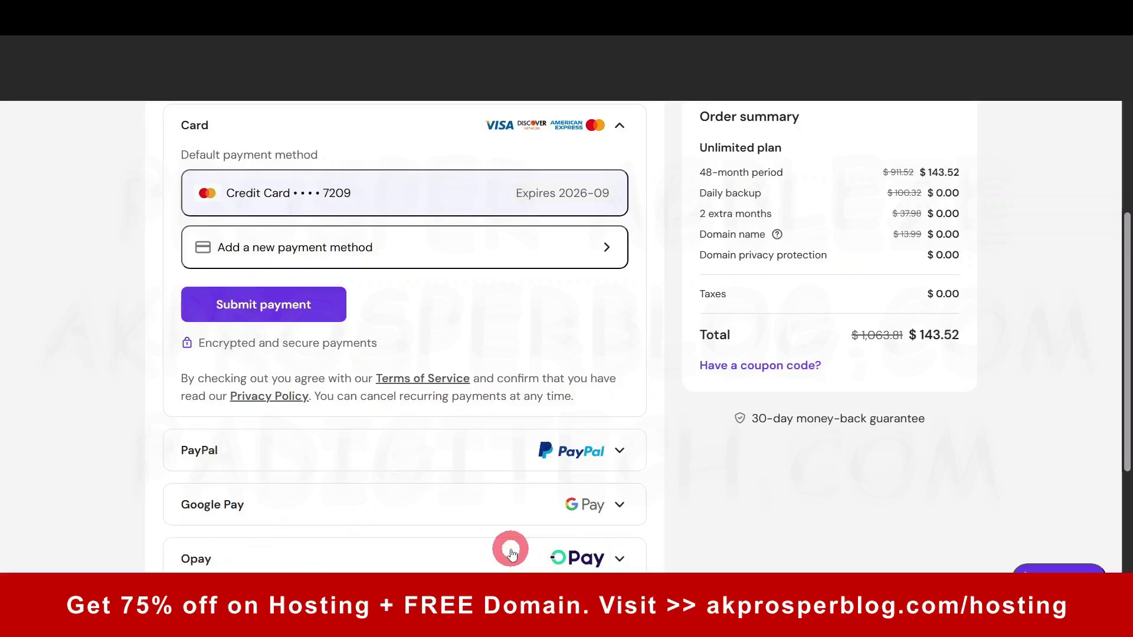
scroll(596, 527, "down", 3)
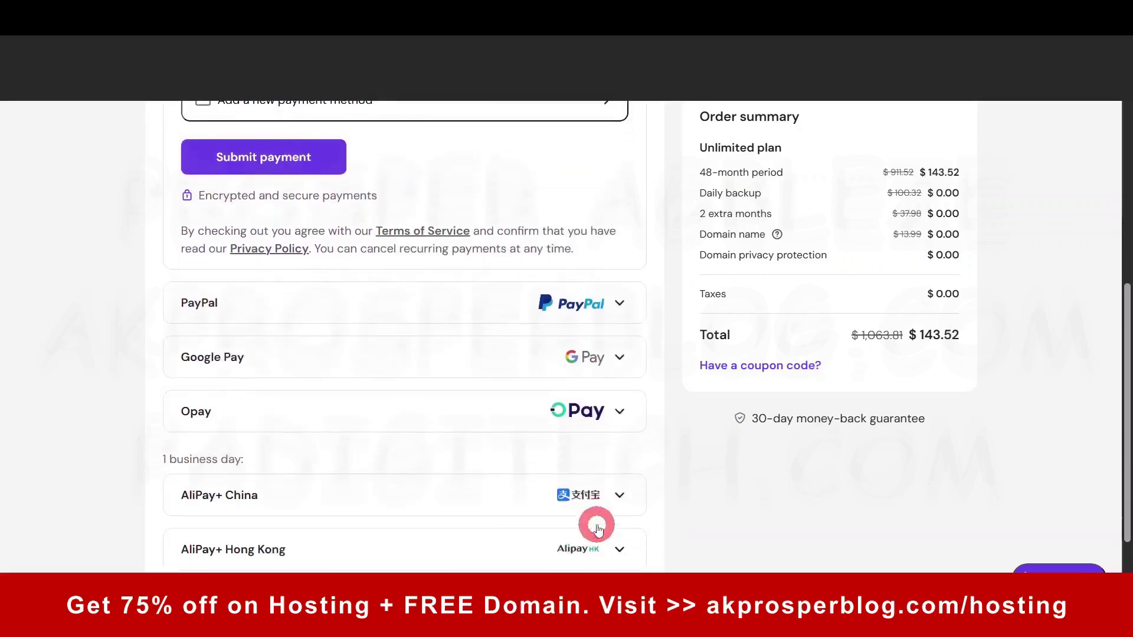
scroll(598, 527, "down", 2)
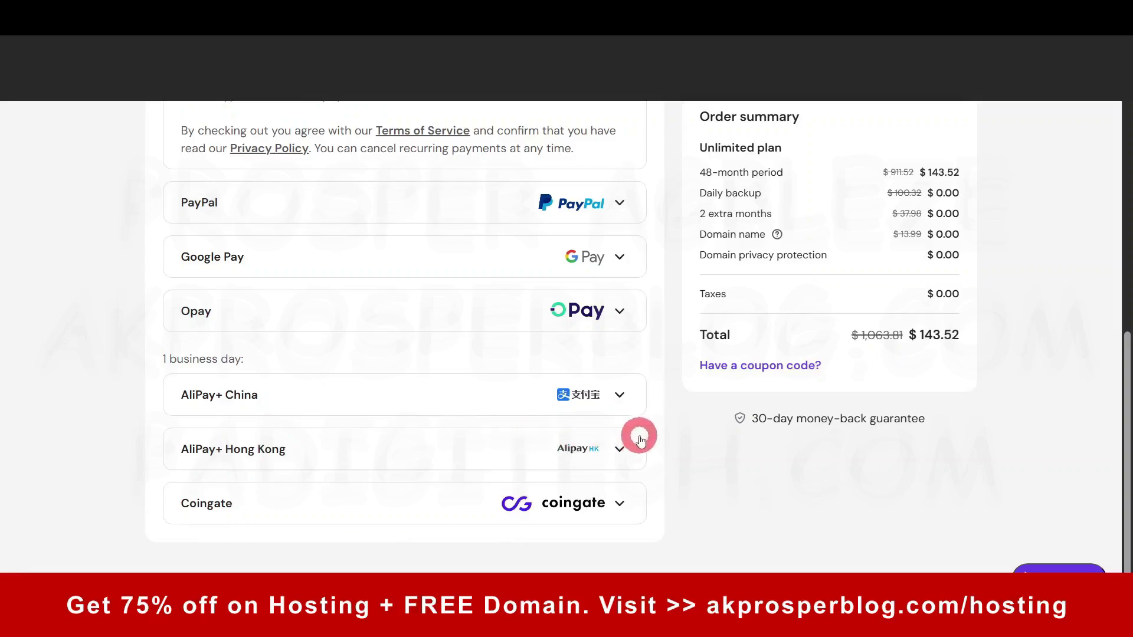
scroll(650, 413, "up", 4)
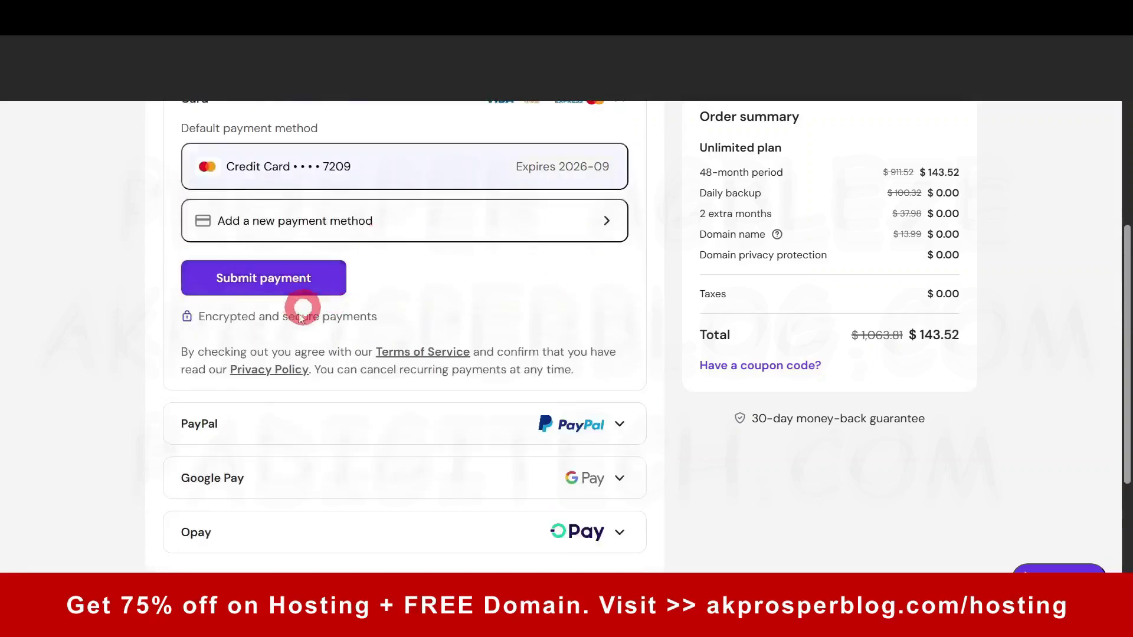
left_click(620, 425)
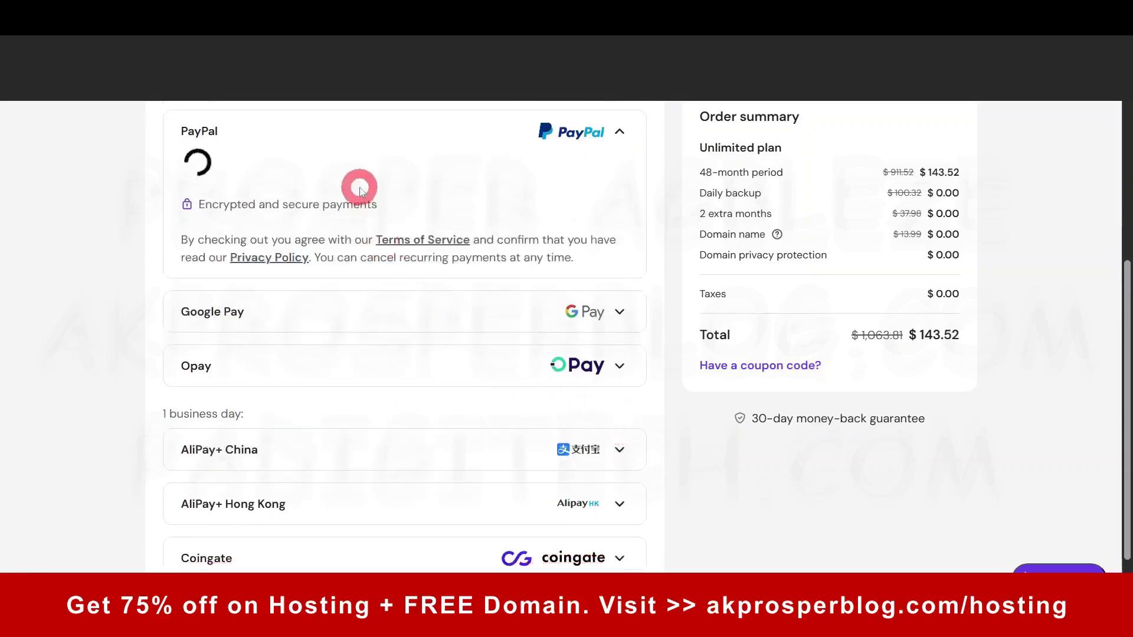
scroll(392, 333, "up", 3)
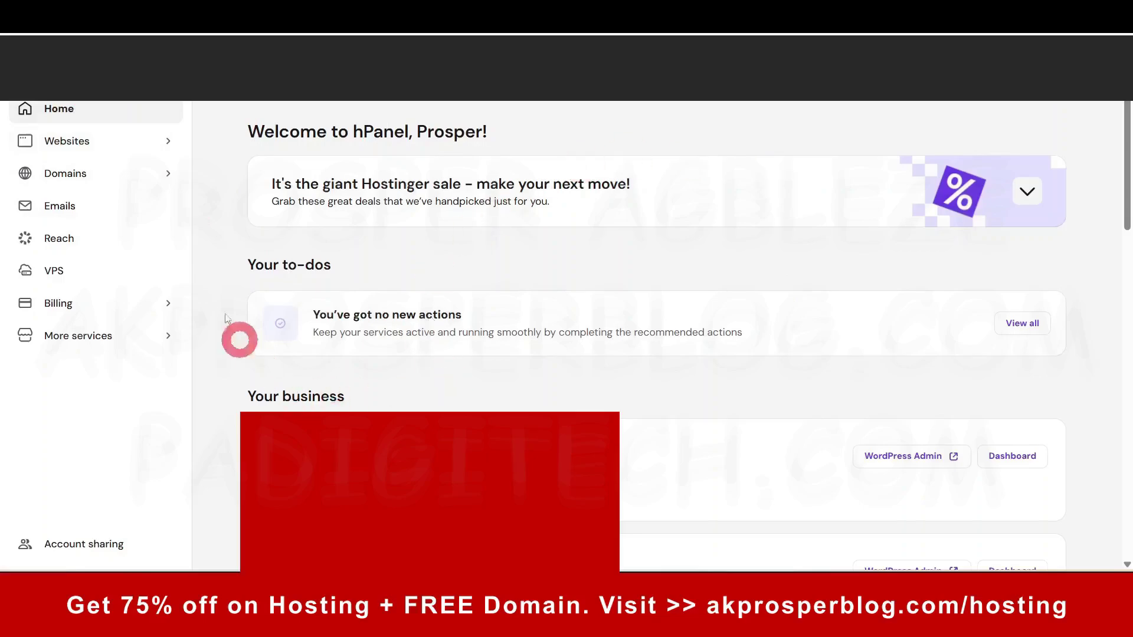
In hPanel, open the list of all websites and add a WordPress website under the Business plan
left_click(68, 142)
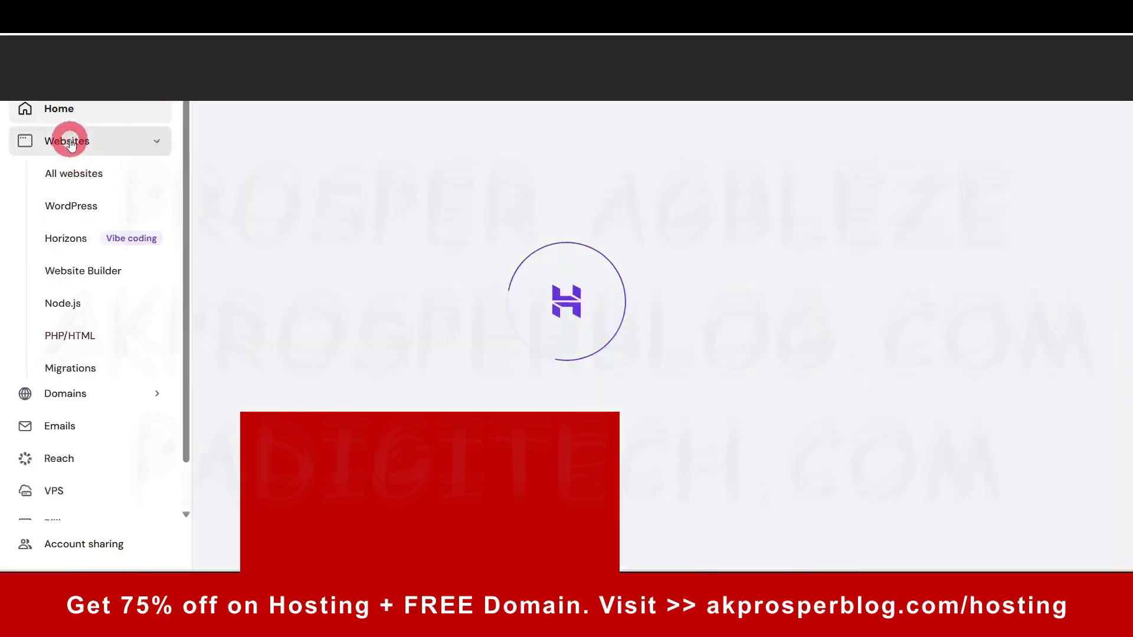
left_click(74, 176)
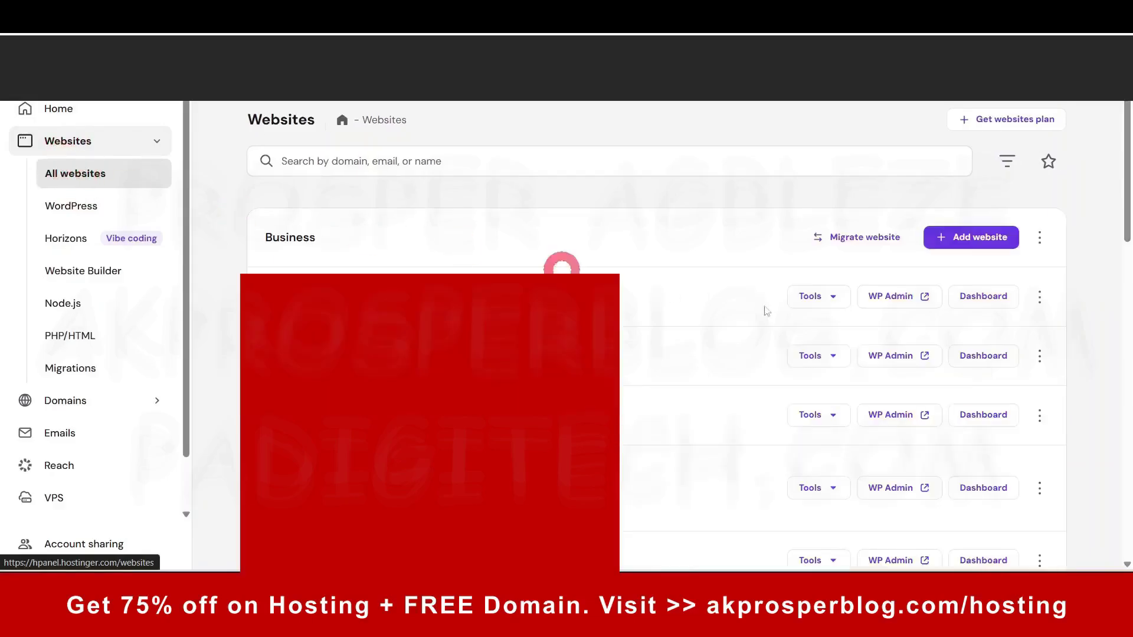
left_click(975, 244)
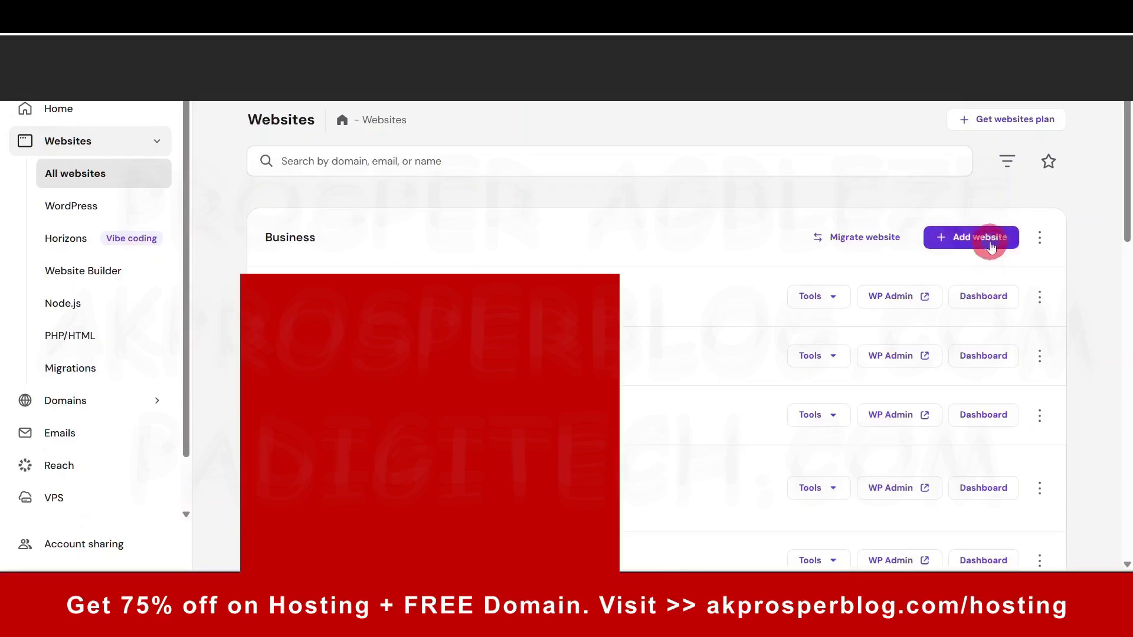
left_click(989, 244)
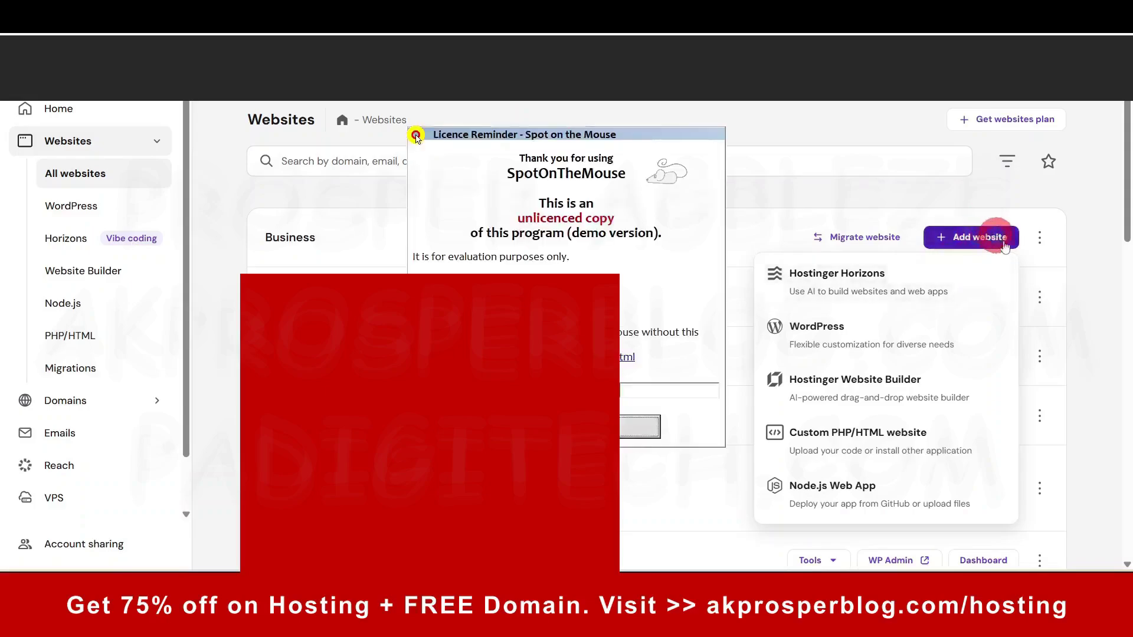
left_click(866, 340)
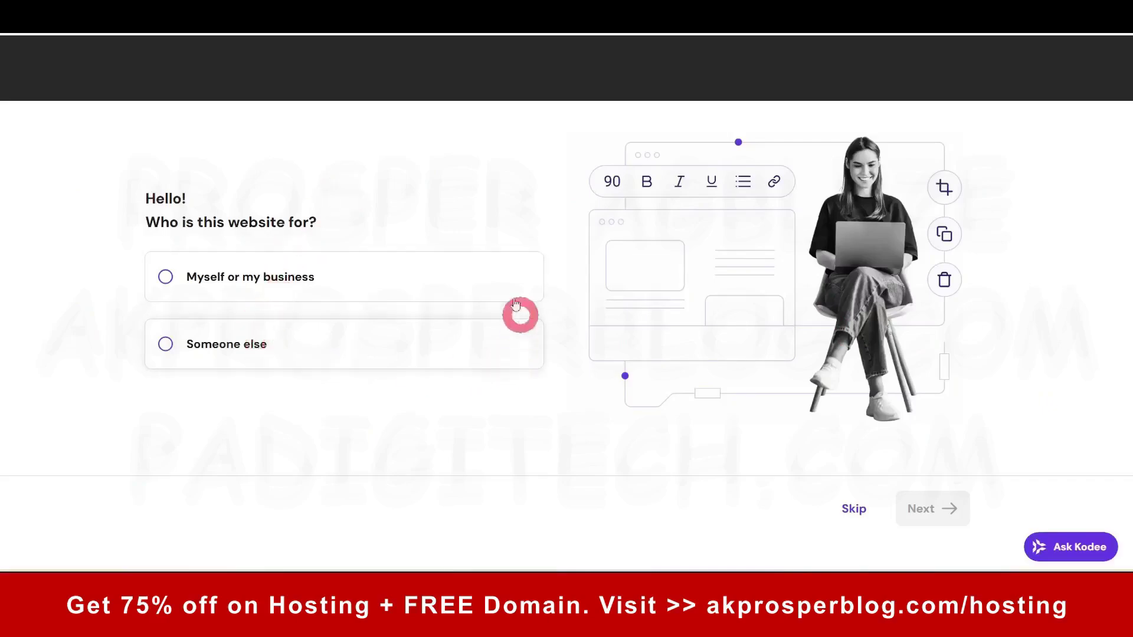
Set the website as being for myself or my business, continue, and review the administrator password requirements
left_click(228, 293)
left_click(928, 509)
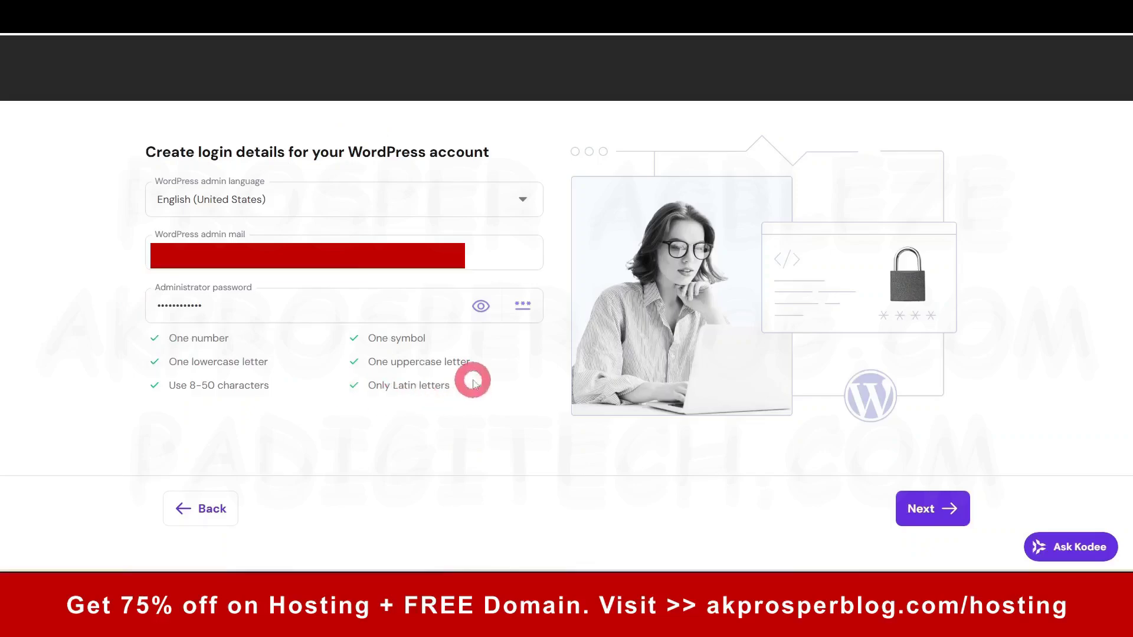
left_click_drag(475, 392, 181, 359)
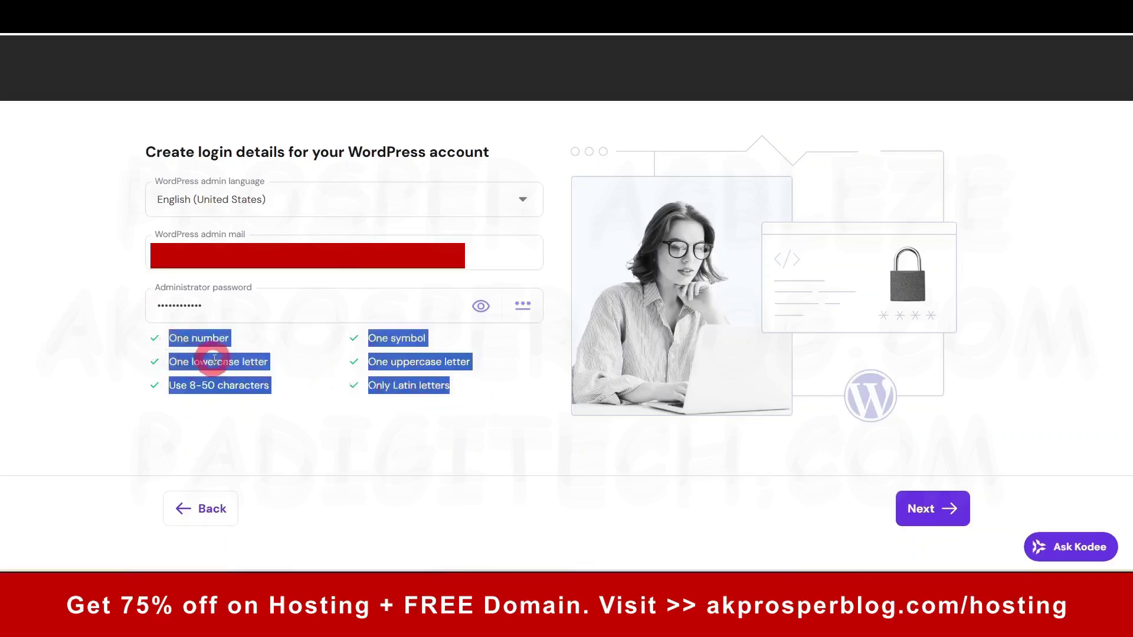
left_click(210, 360)
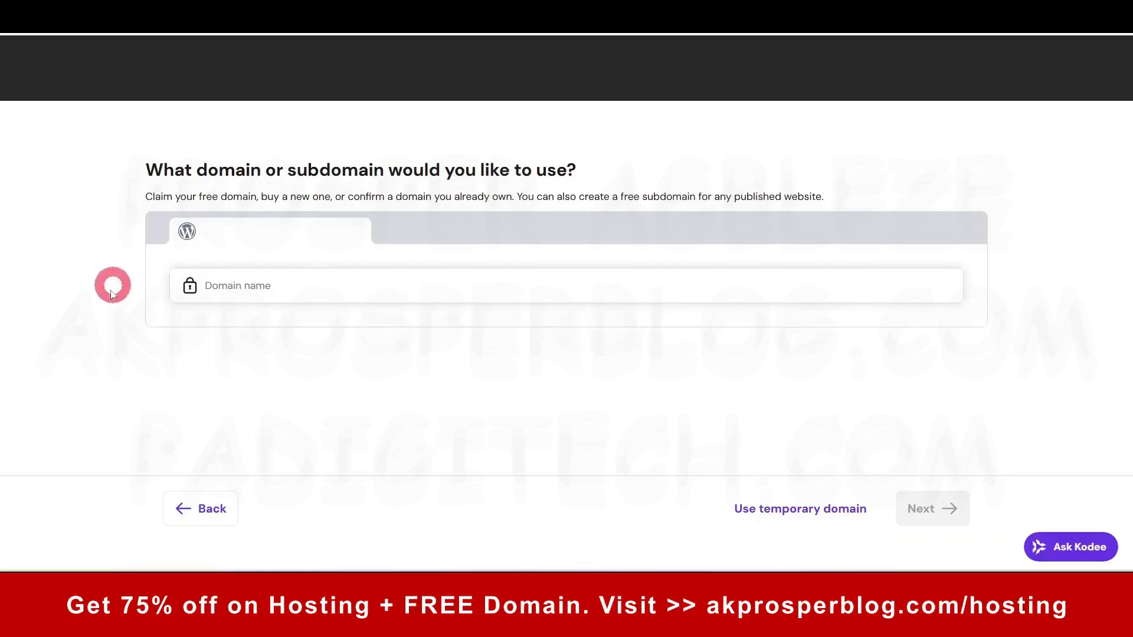
Read the domain options and enter gazettegpt.com as the domain for the new website
left_click_drag(140, 195, 498, 200)
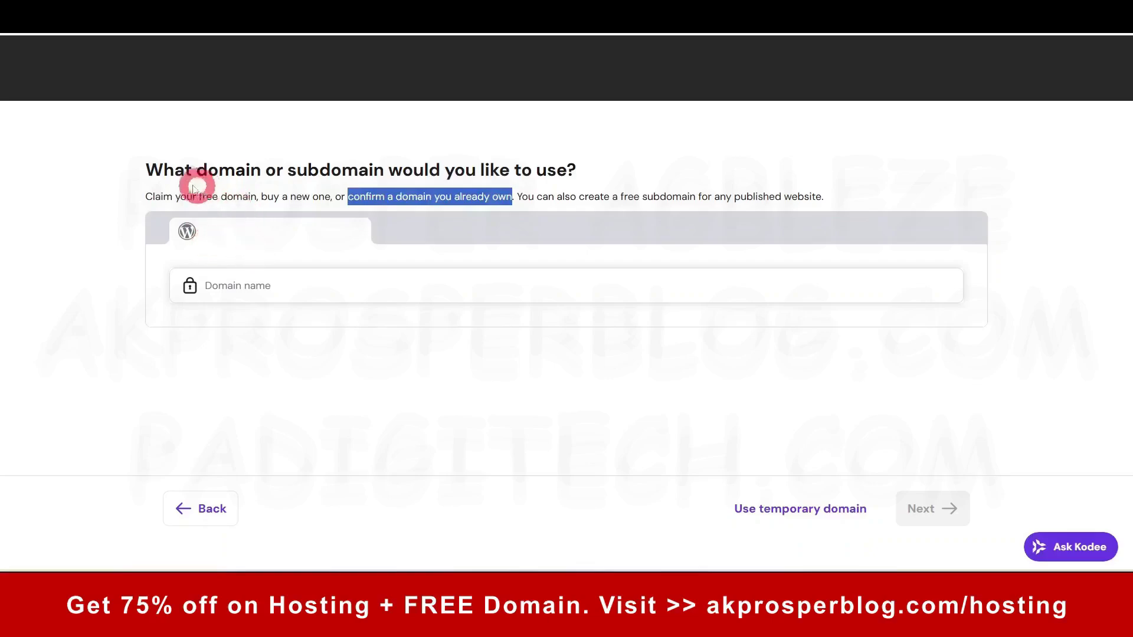
left_click(146, 195)
left_click_drag(146, 195, 257, 197)
left_click(262, 288)
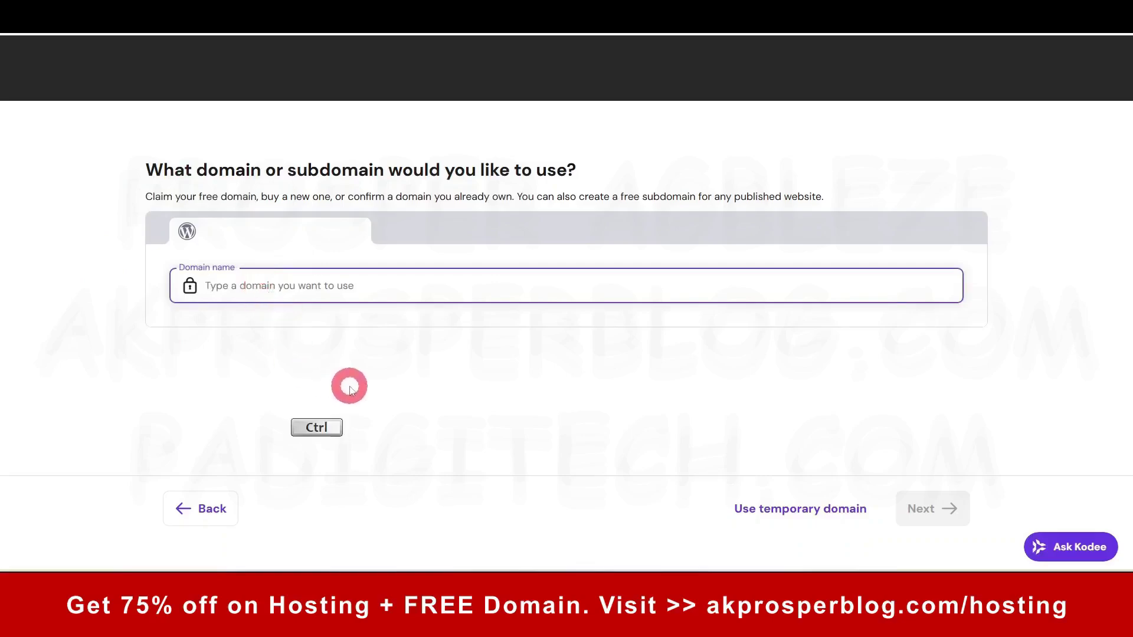
type("gazettegpt.com")
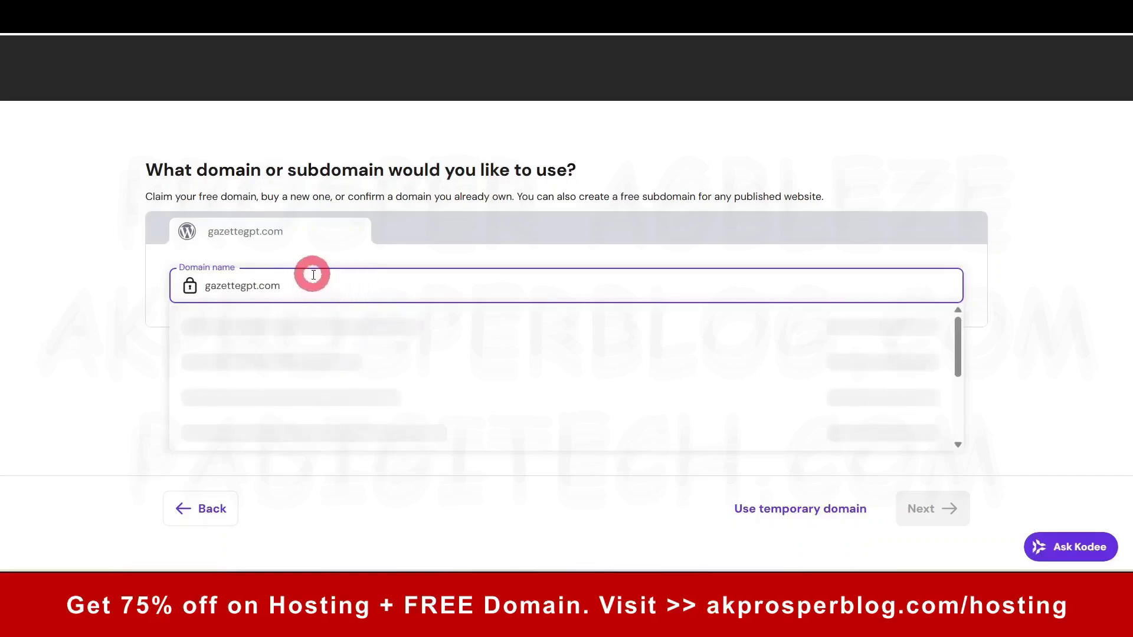
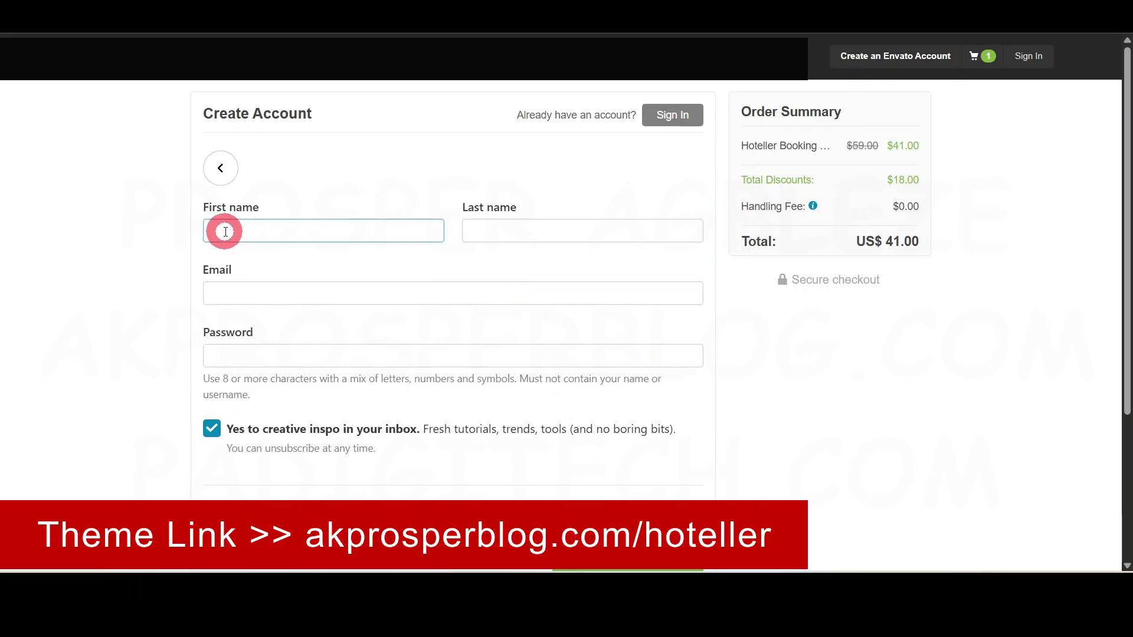
Examine the Envato account creation form and try to continue with its fields left empty
left_click(592, 426)
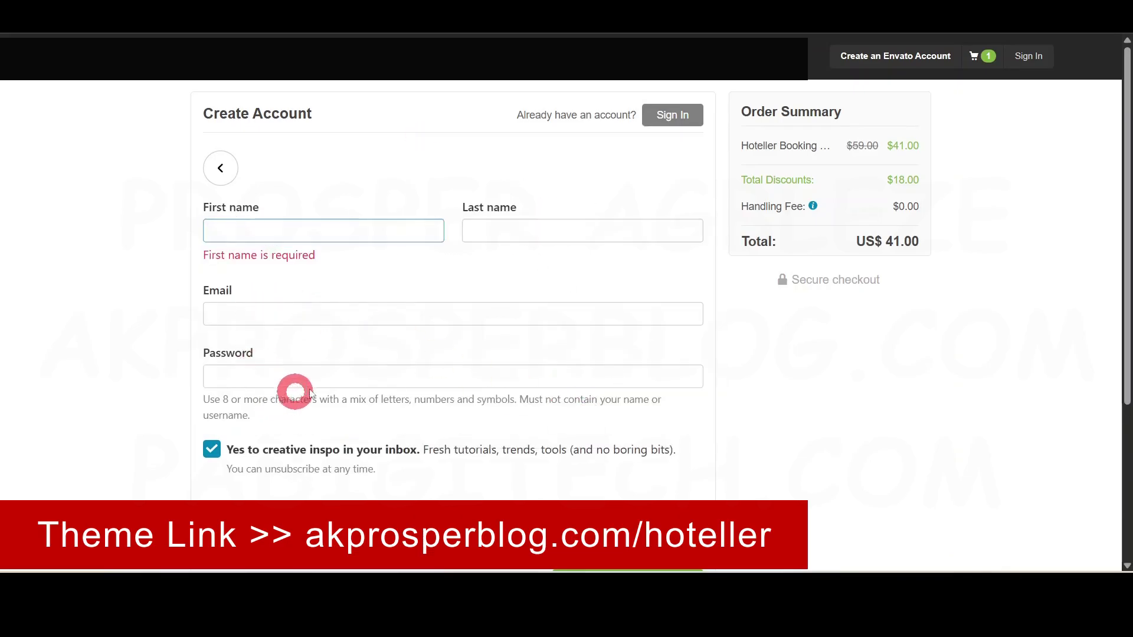
scroll(291, 392, "down", 4)
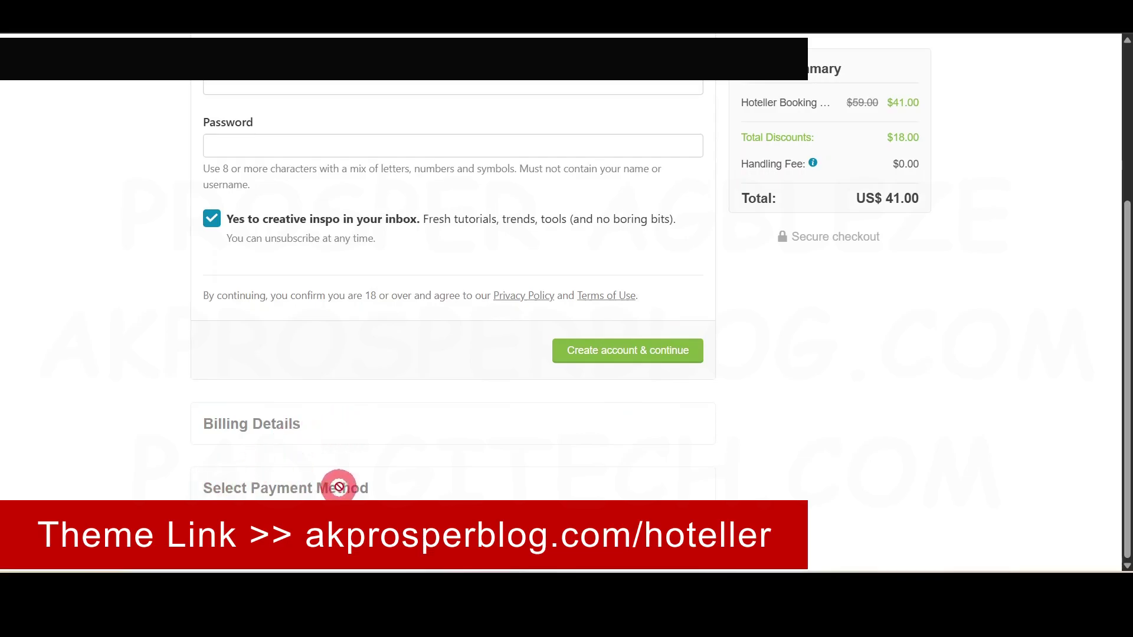
left_click(565, 353)
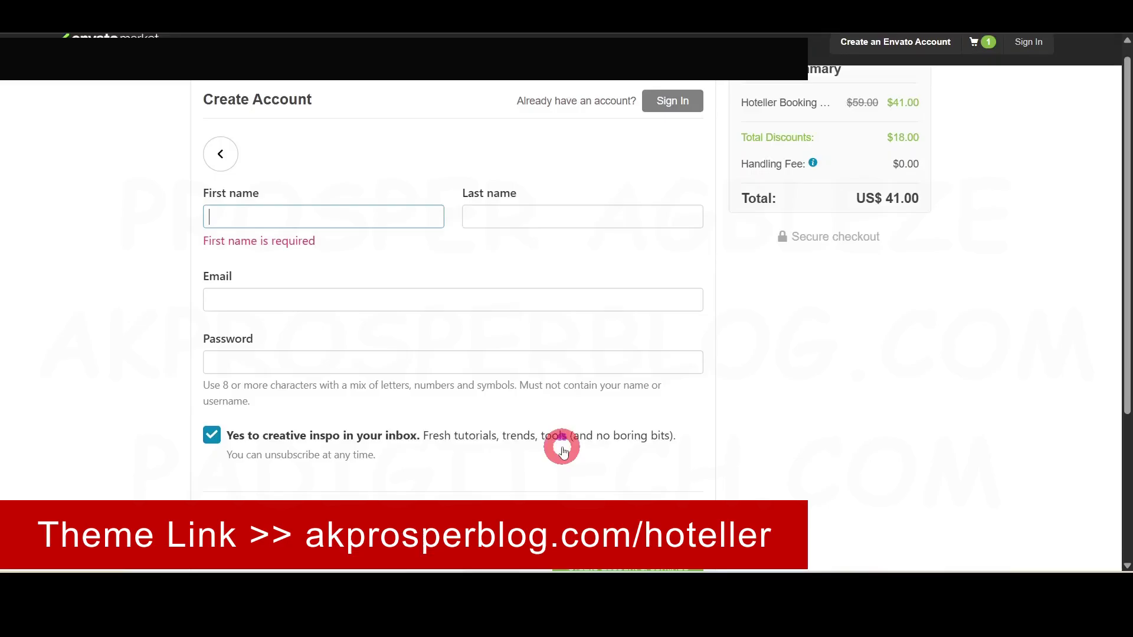
scroll(563, 490, "down", 4)
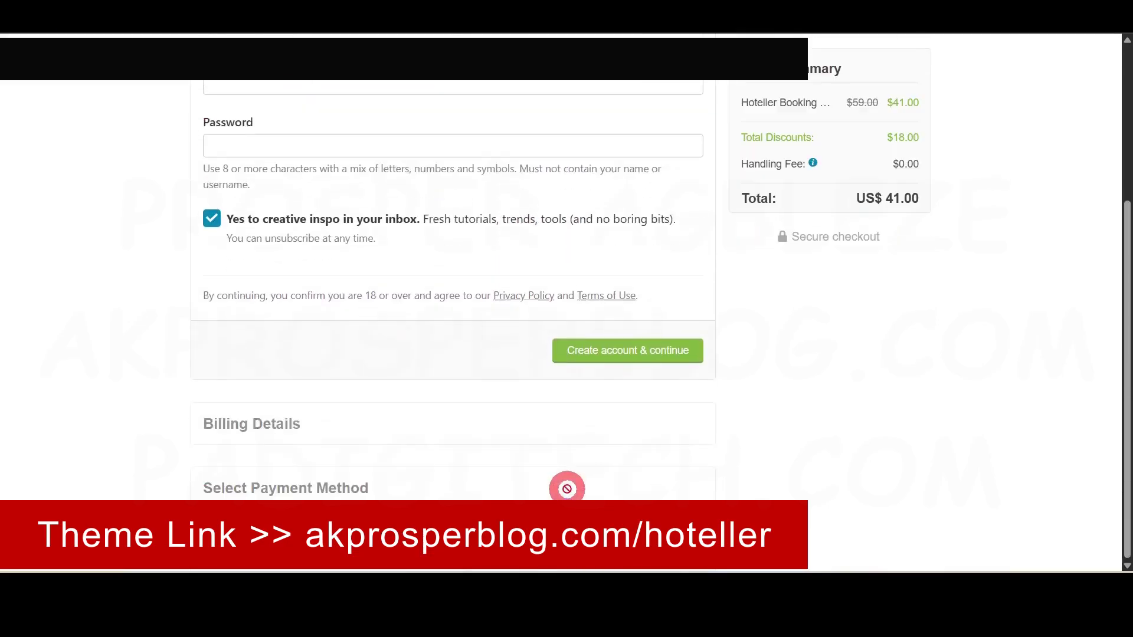
scroll(780, 437, "up", 4)
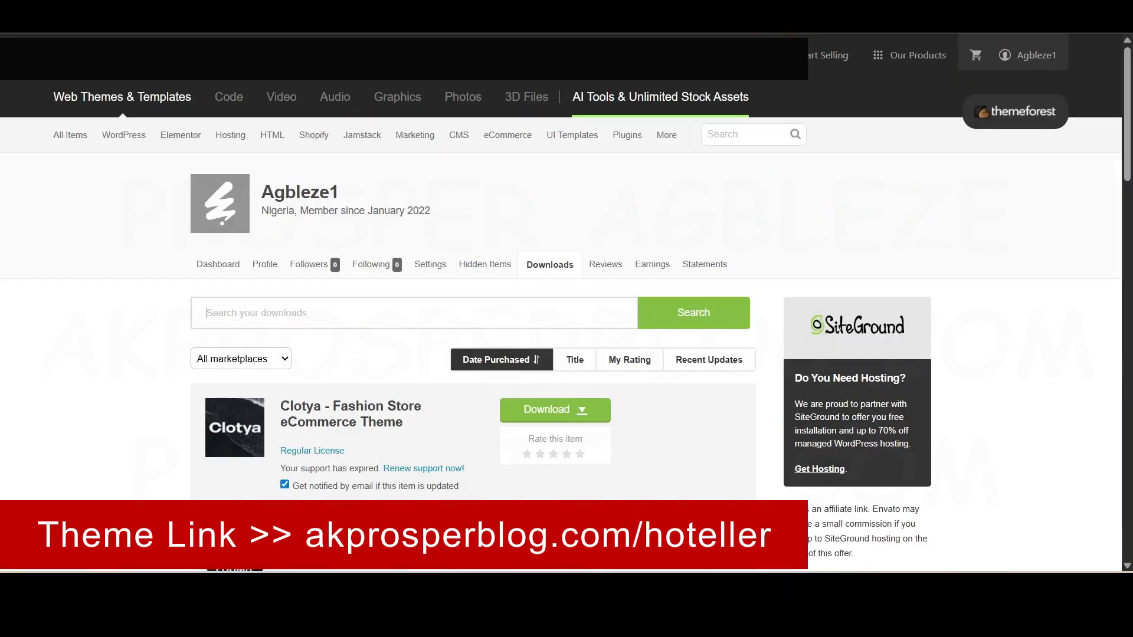
Go to the Envato account's downloads and start downloading the Hoteller Booking WordPress theme
left_click(1009, 55)
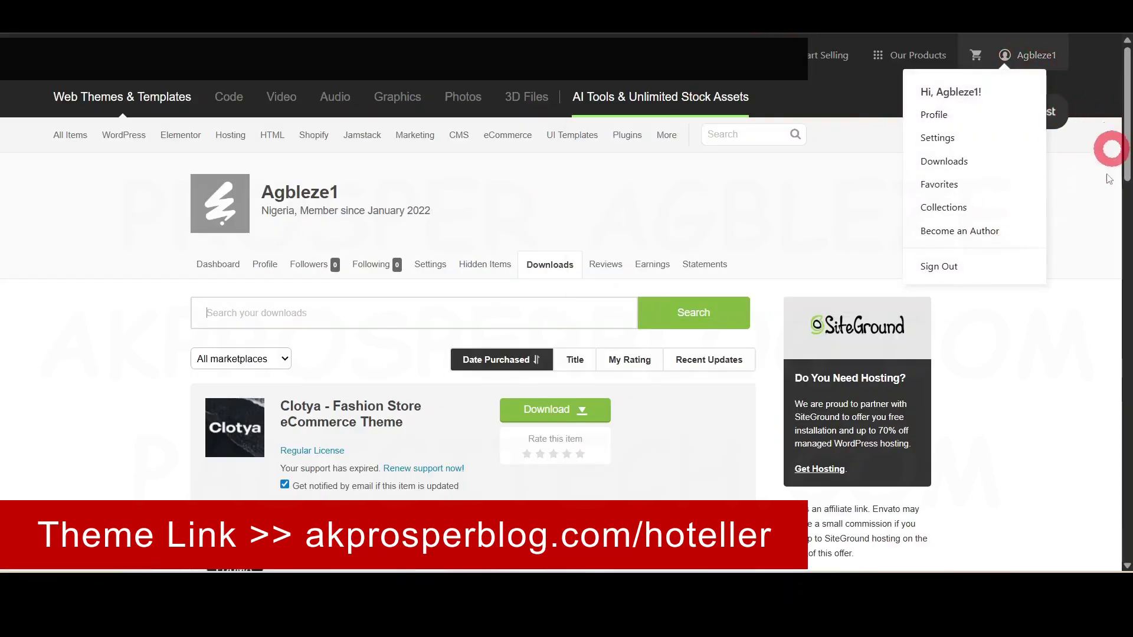
left_click(1043, 56)
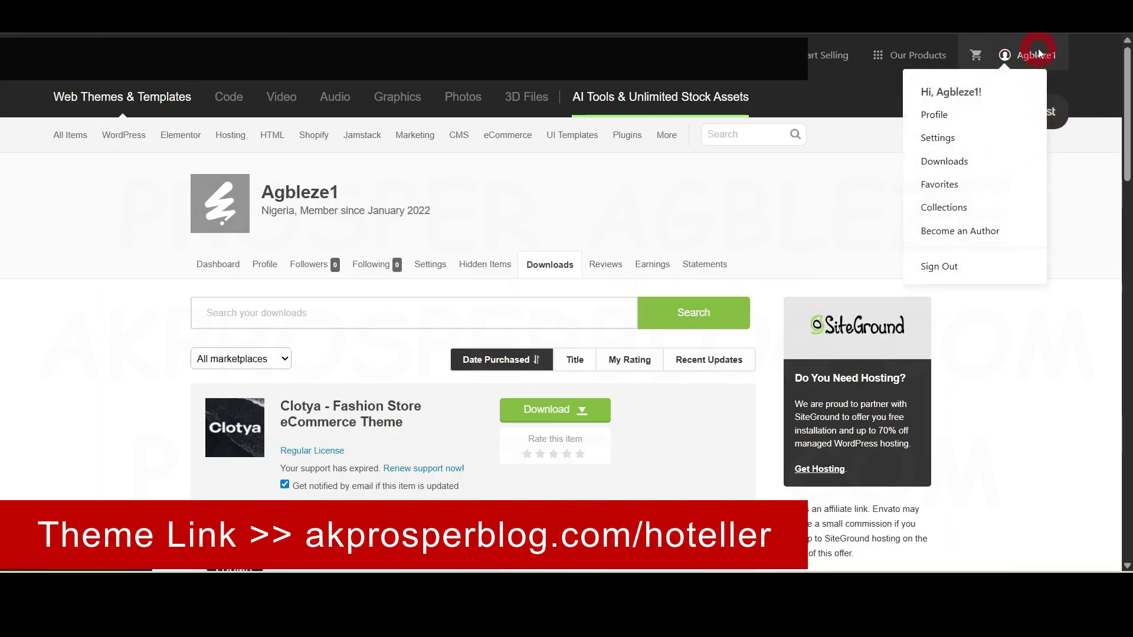
left_click(947, 166)
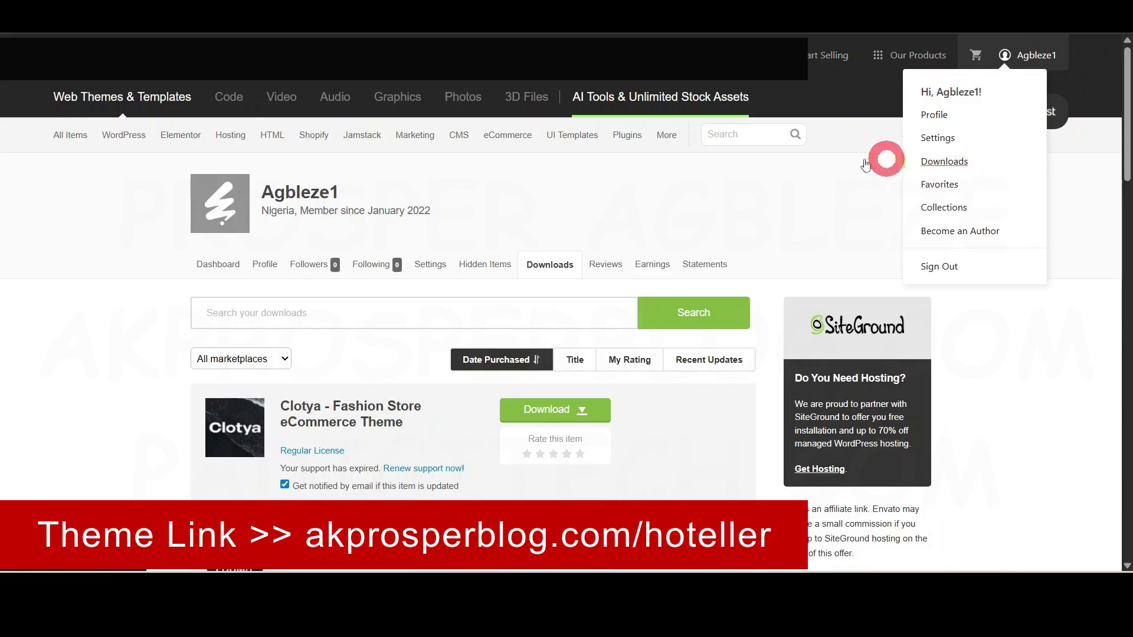
scroll(407, 395, "down", 5)
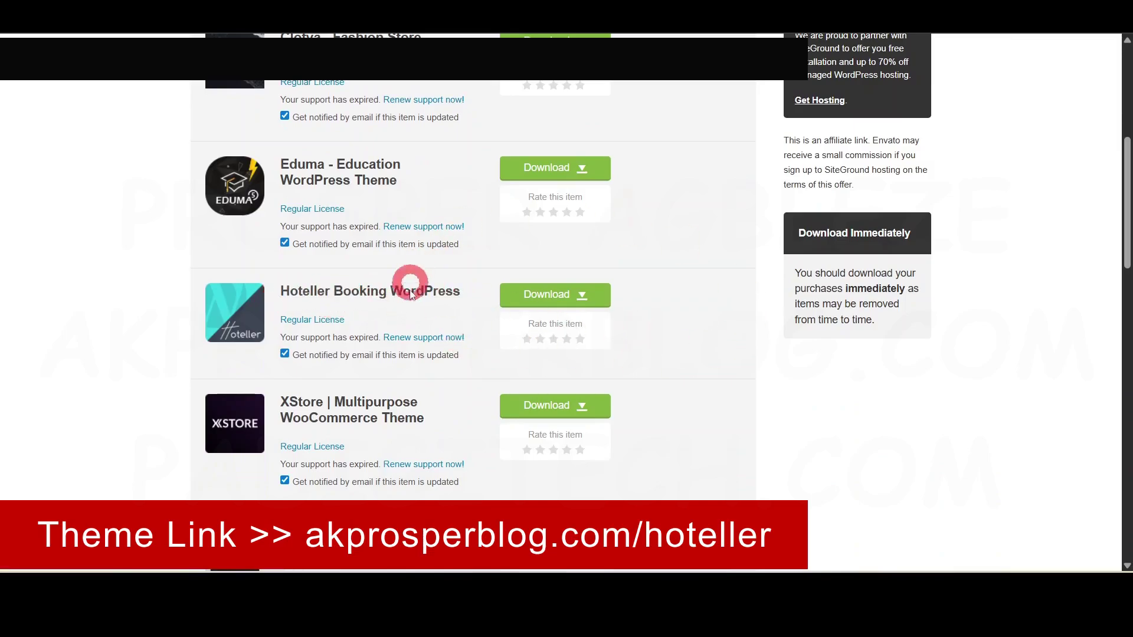
left_click(570, 300)
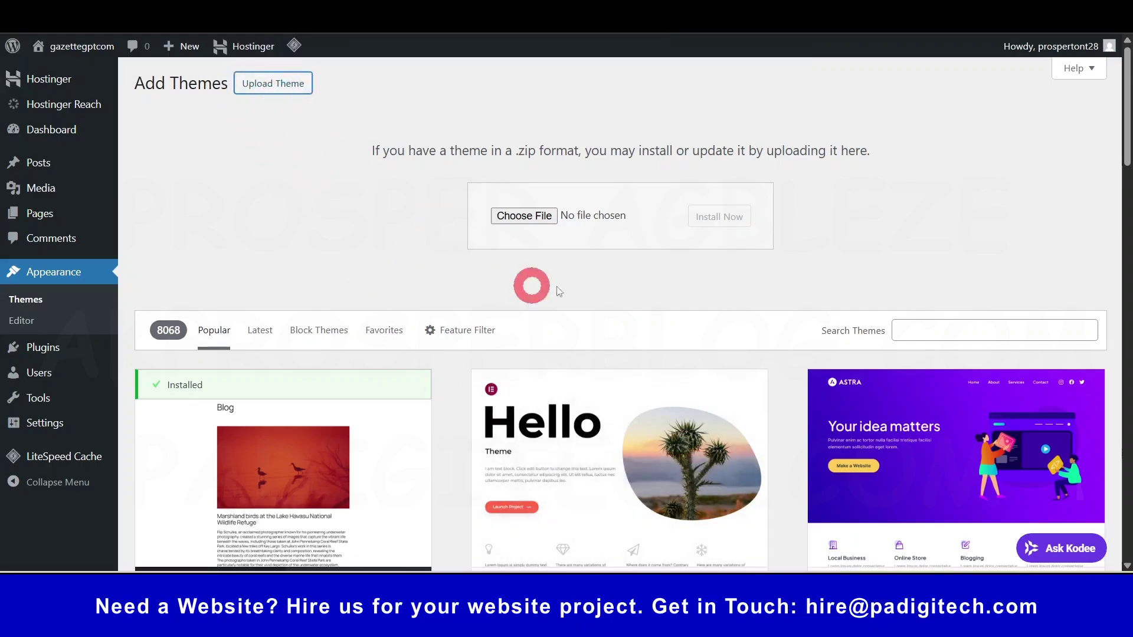
In WordPress, choose the Hoteller hotel booking ZIP from the Downloads folder as the theme file to upload
left_click(541, 217)
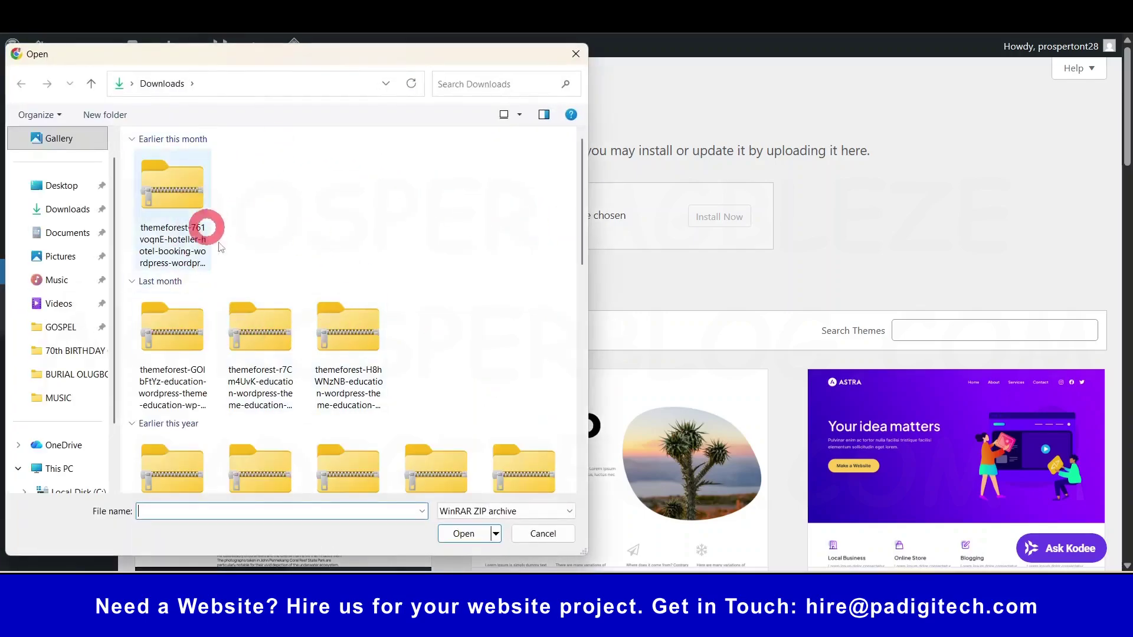
left_click(177, 217)
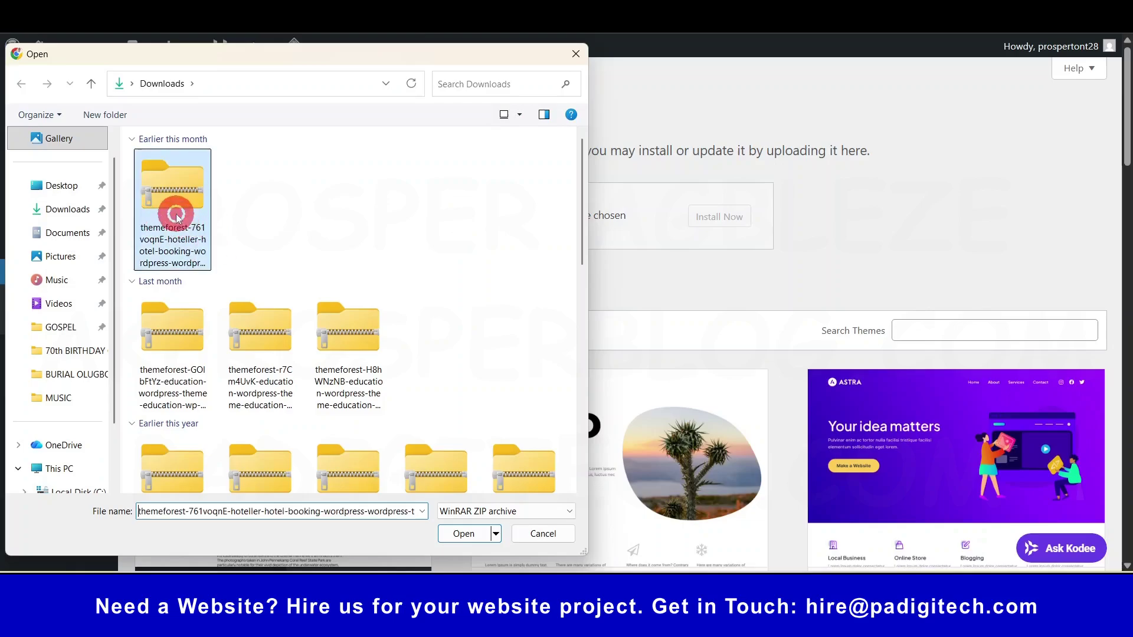
left_click(466, 534)
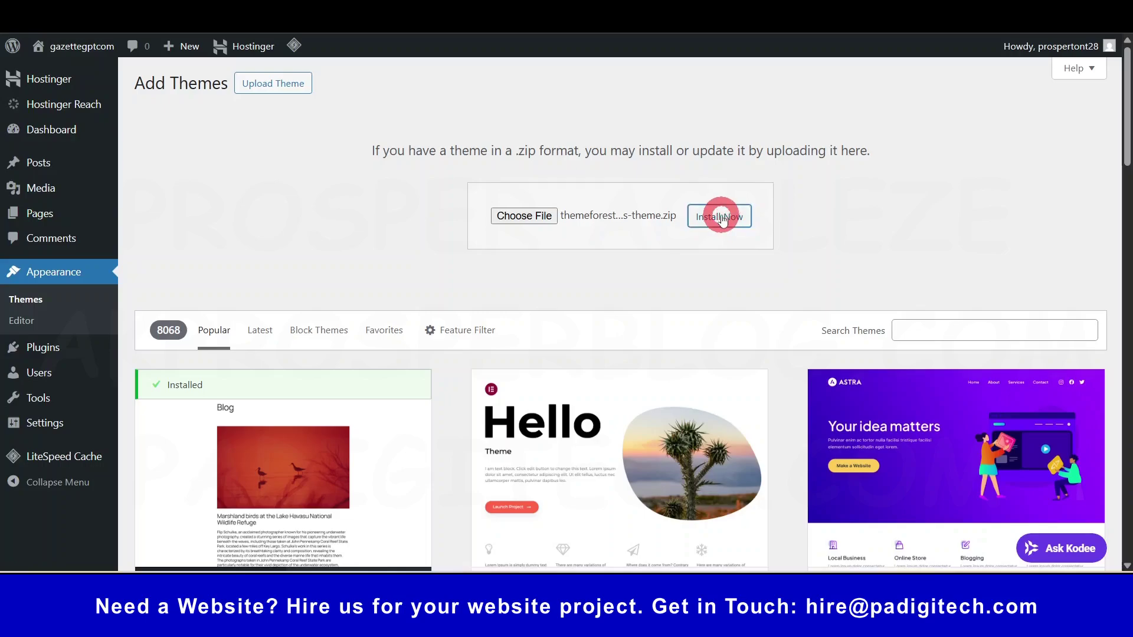
Install the uploaded Hoteller theme ZIP in WordPress and activate the theme
left_click(721, 219)
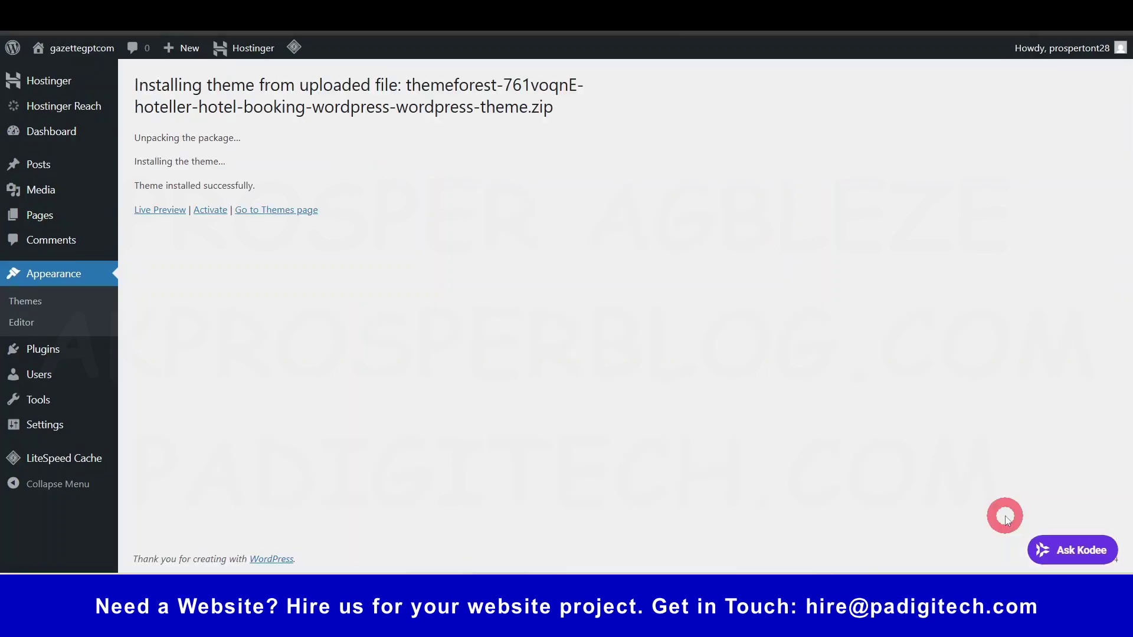
left_click(218, 210)
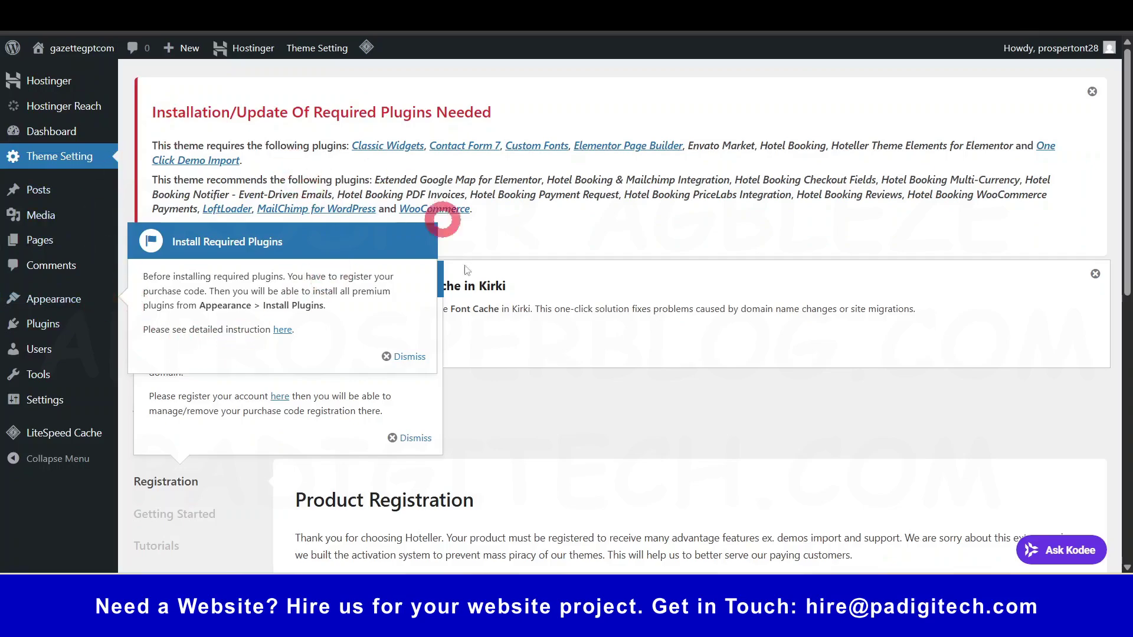
Find the theme's product registration section and open Hoteller's PDF license certificate and purchase code from the ThemeForest downloads
scroll(461, 361, "down", 2)
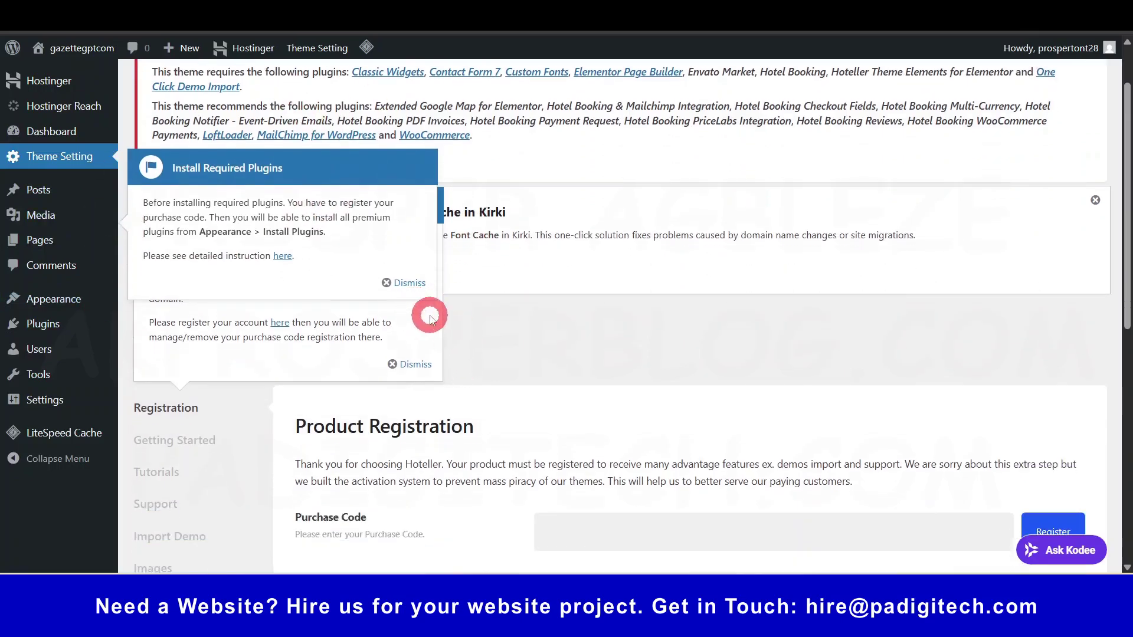
scroll(431, 313, "down", 2)
scroll(438, 331, "down", 2)
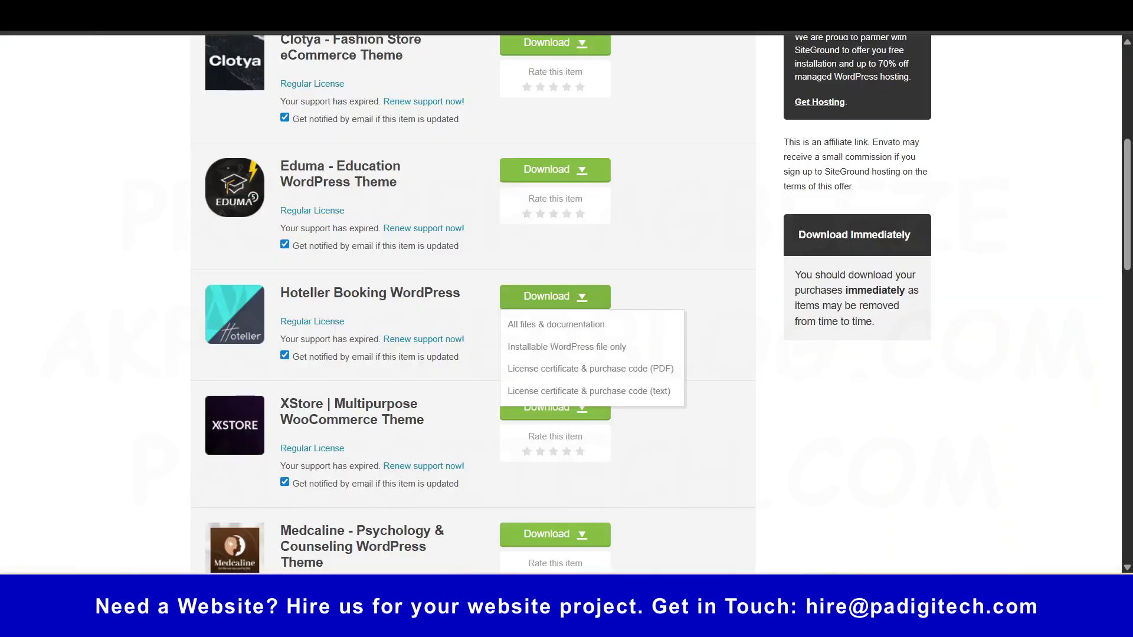
left_click(529, 376)
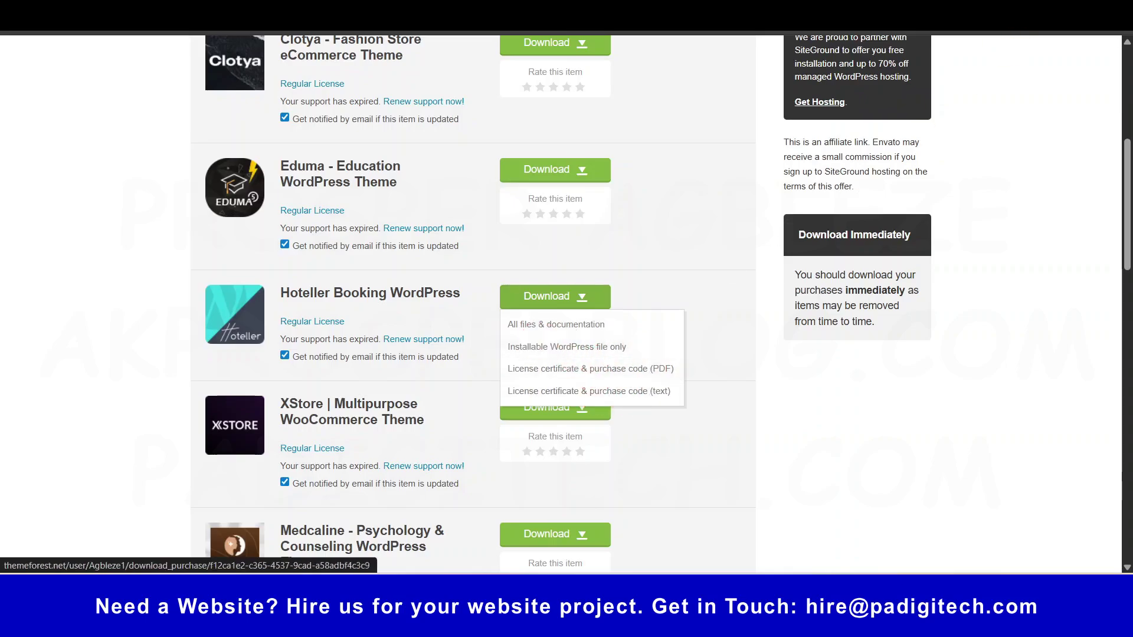
left_click(576, 363)
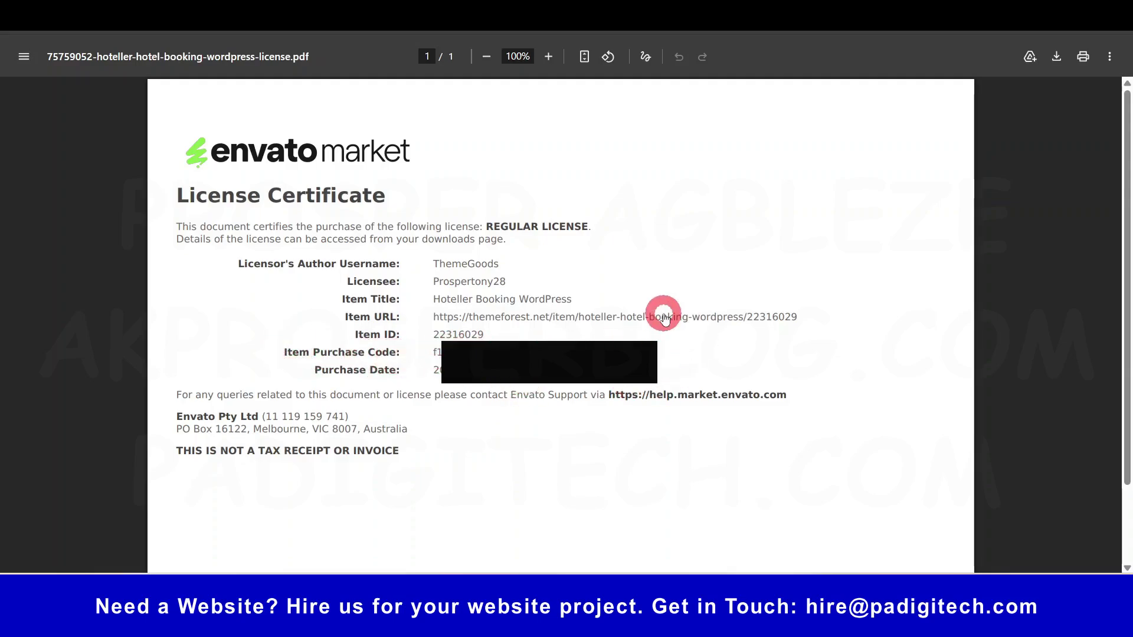
Return to the WordPress theme settings, enter the Hoteller purchase code and register the theme
left_click(248, 12)
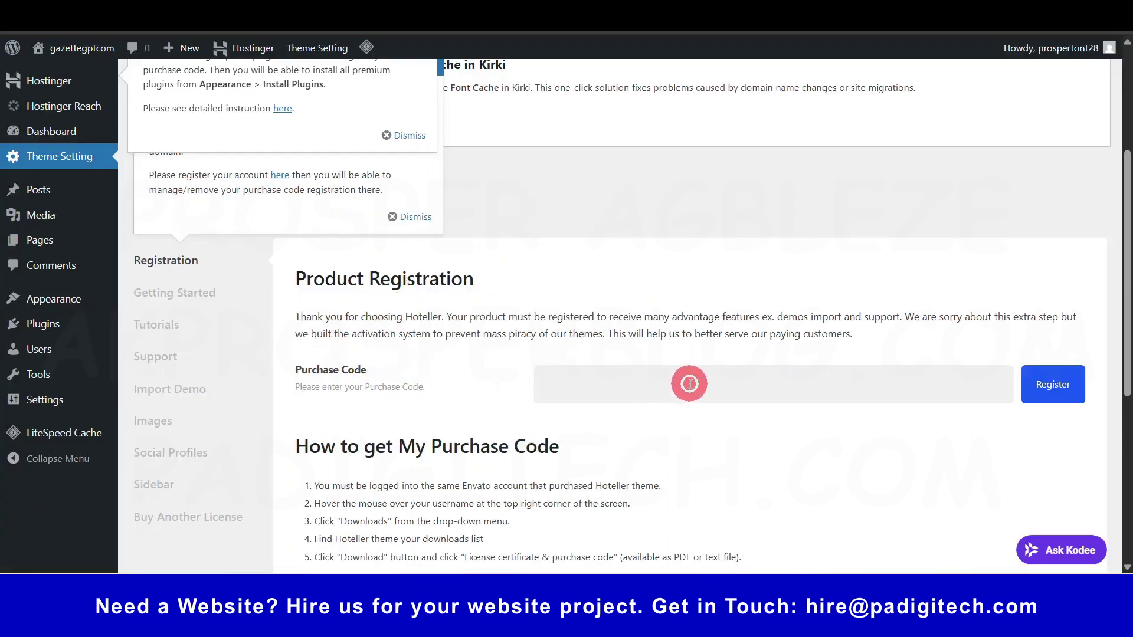
left_click(639, 394)
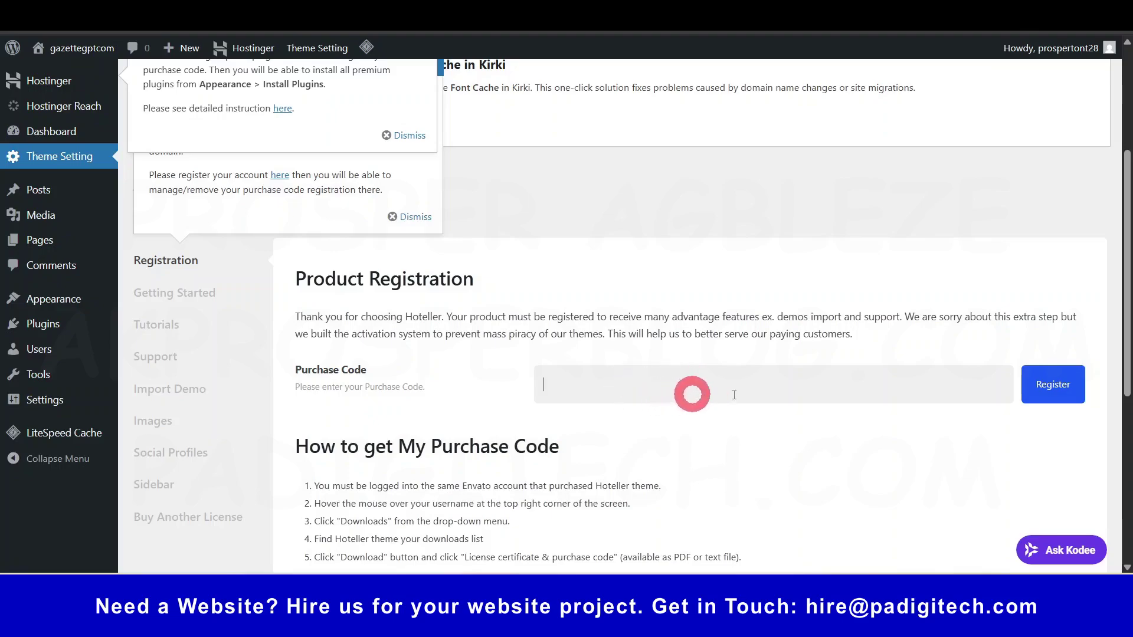
left_click(1028, 390)
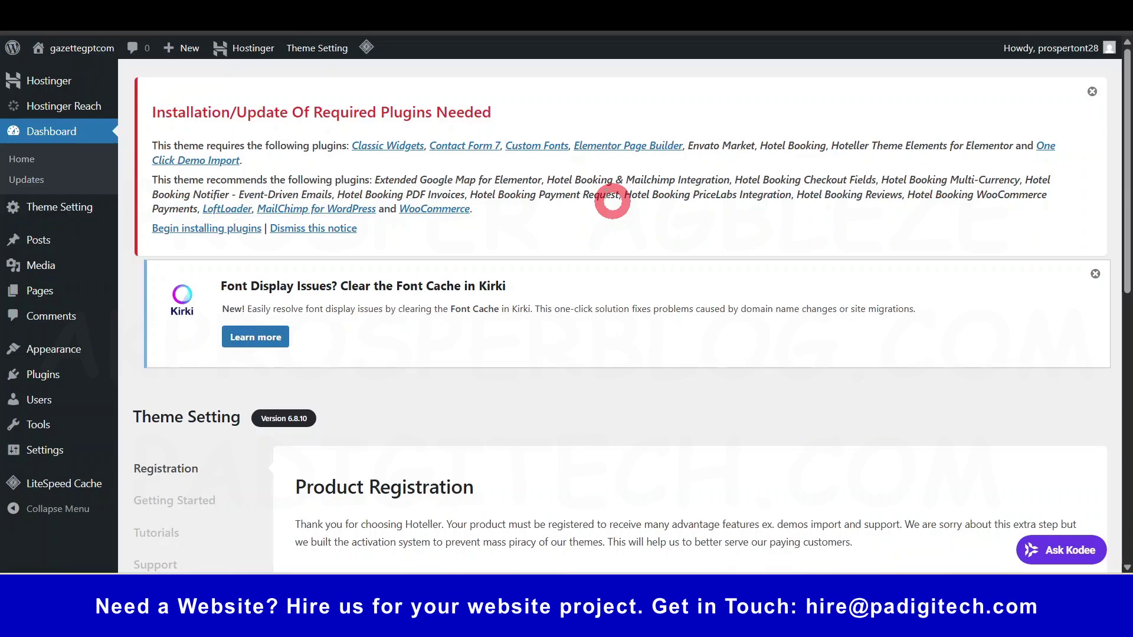
Bulk install all of the required and recommended plugins listed for the Hoteller theme
left_click(204, 229)
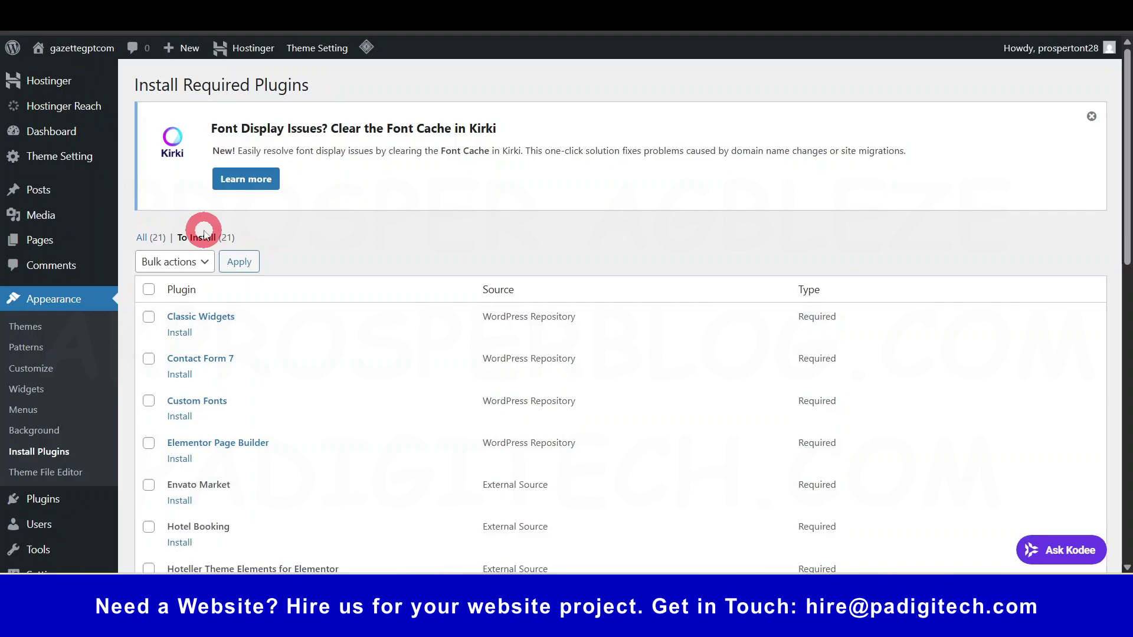
scroll(204, 231, "down", 2)
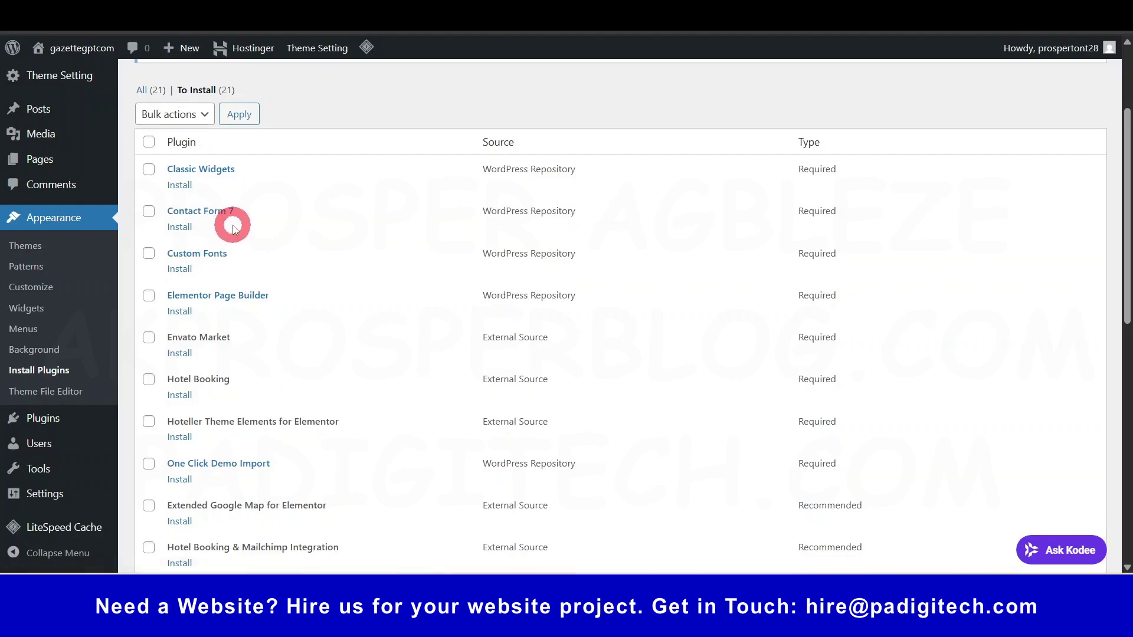
scroll(314, 269, "down", 2)
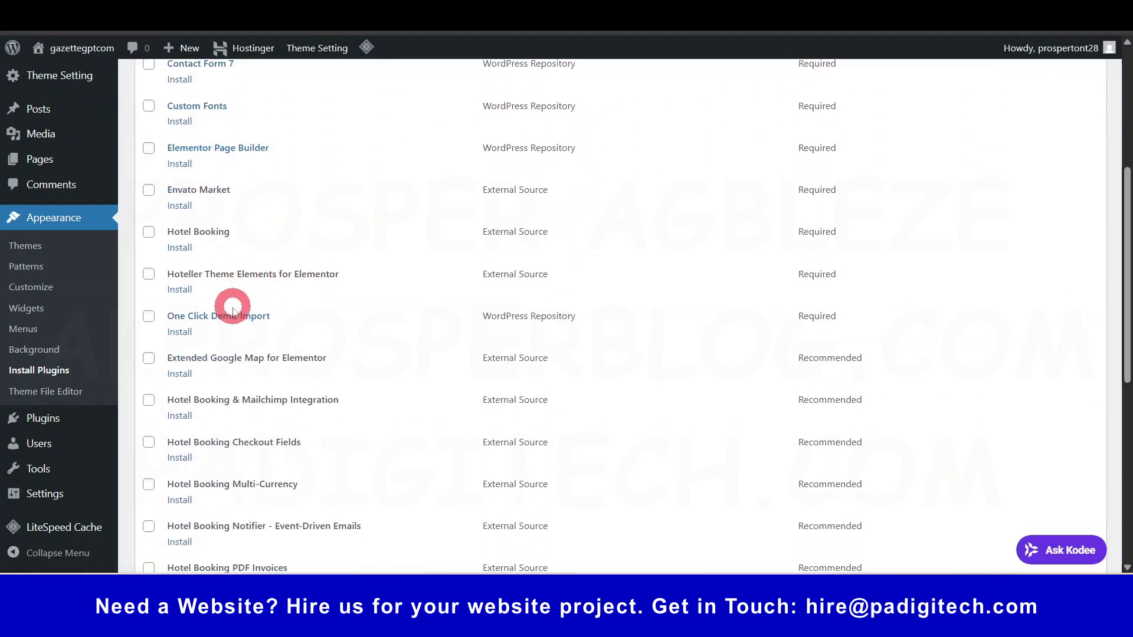
scroll(233, 309, "down", 2)
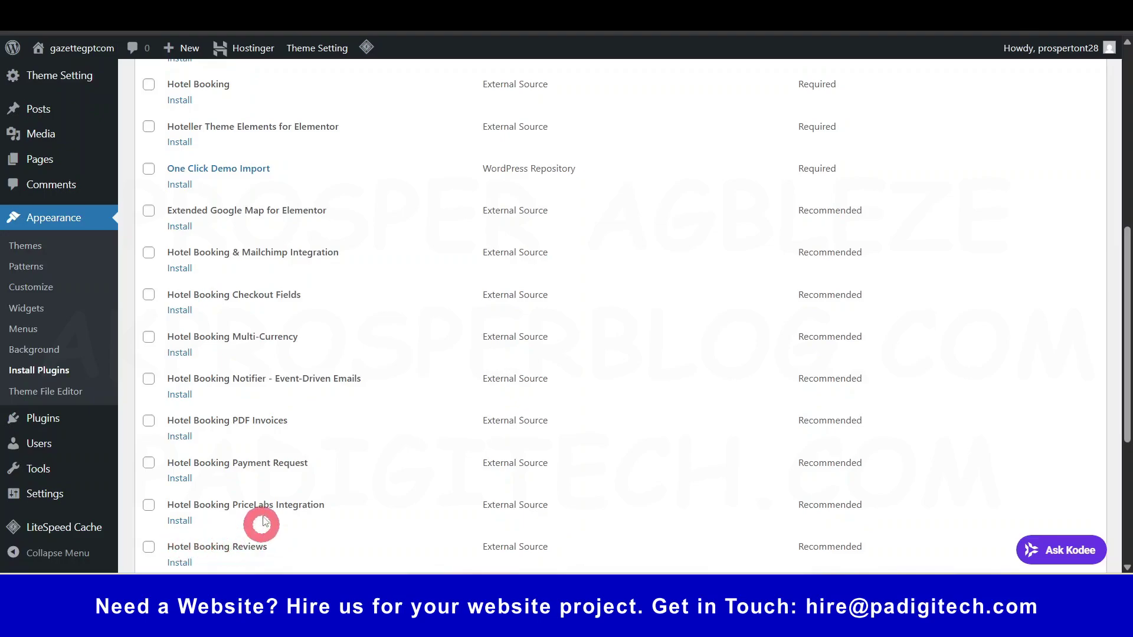
scroll(264, 413, "up", 8)
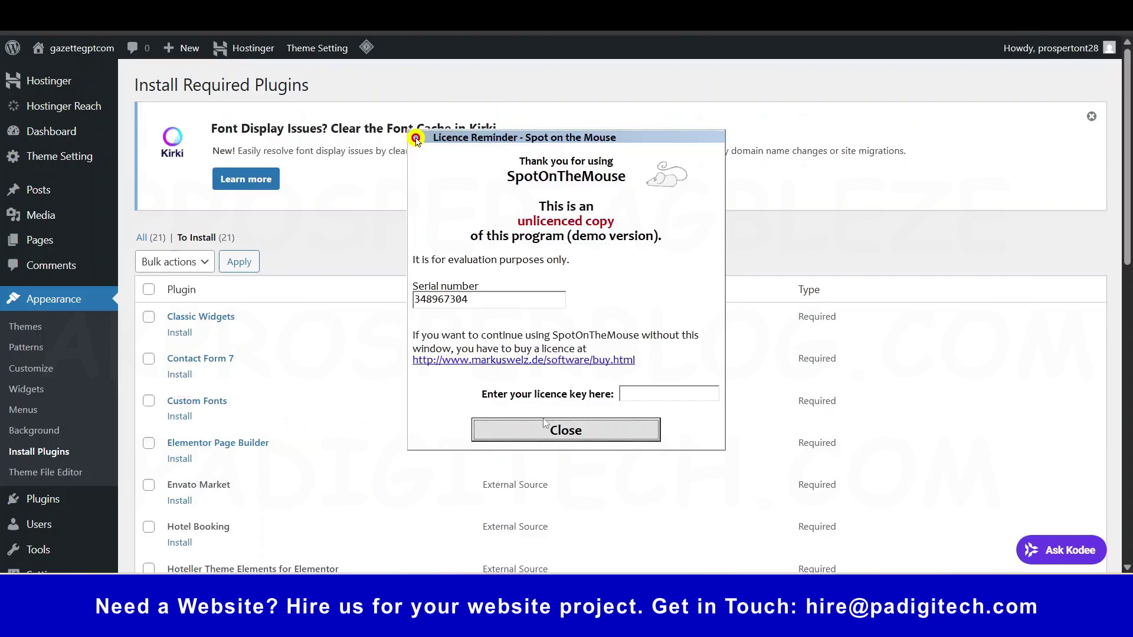
left_click(544, 423)
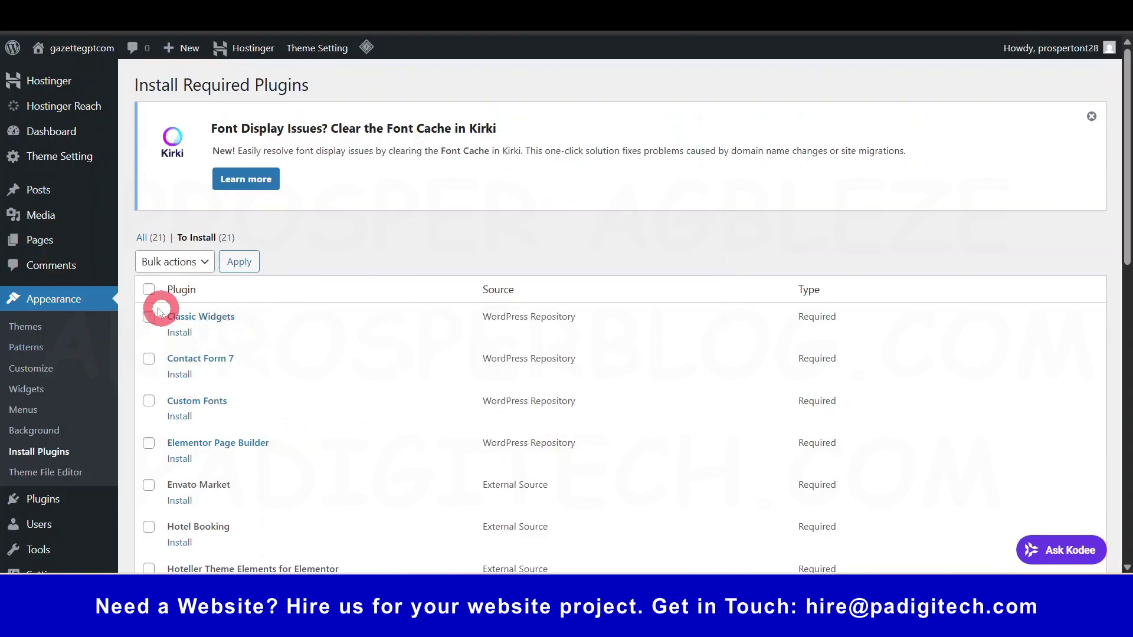
left_click(190, 262)
left_click(188, 303)
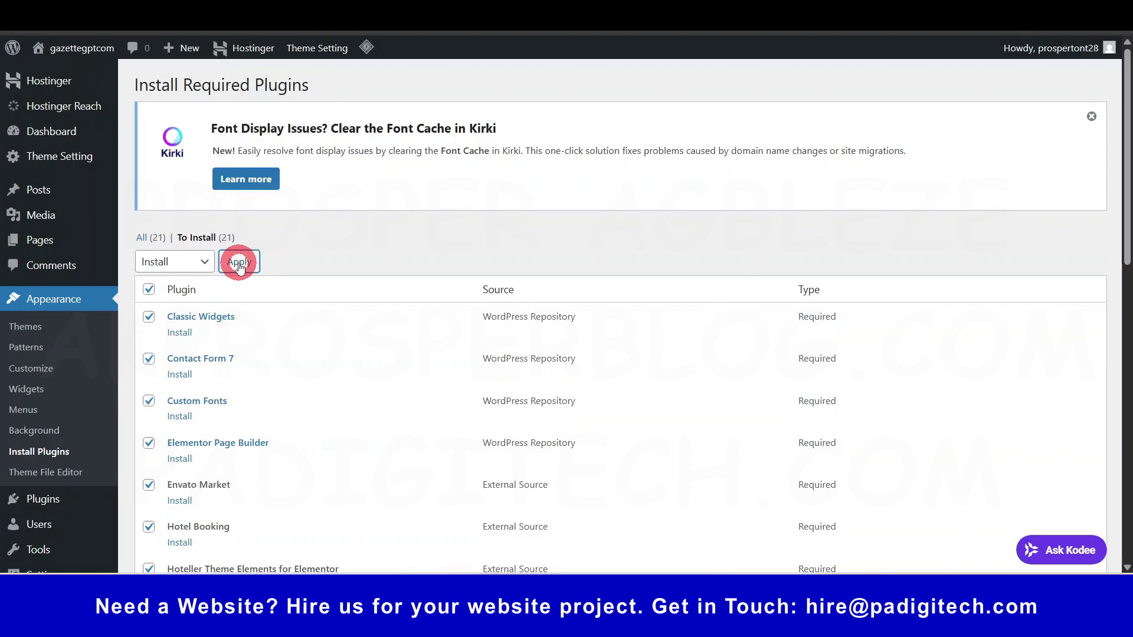
left_click(239, 263)
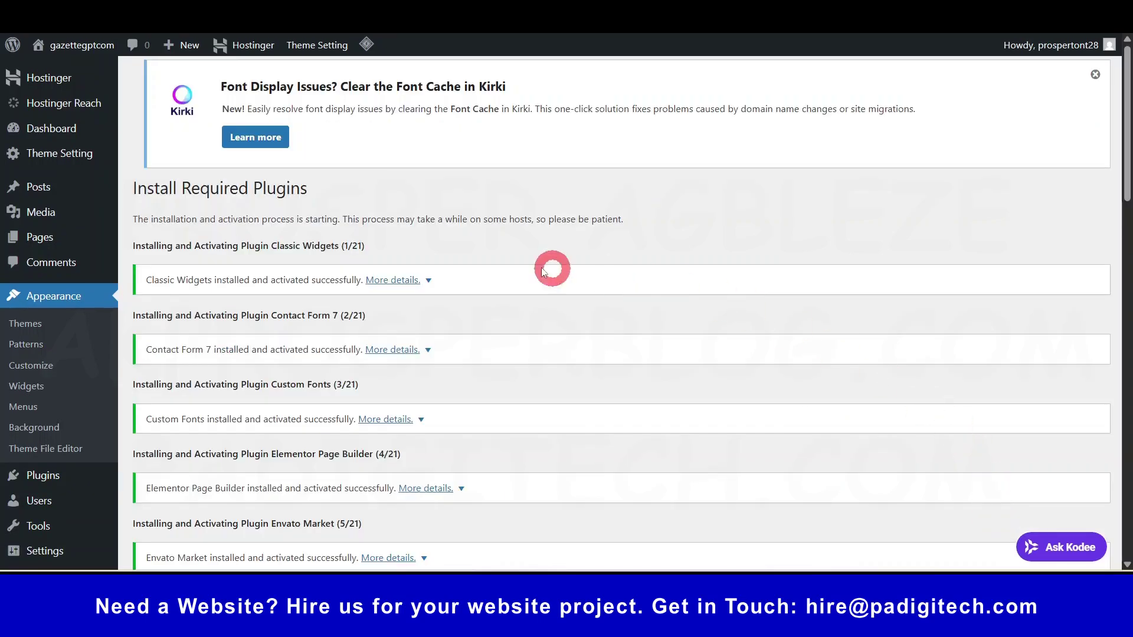
Review the plugin installation results, return to the WordPress dashboard and dismiss the notice about the Editor's new home
scroll(548, 265, "down", 10)
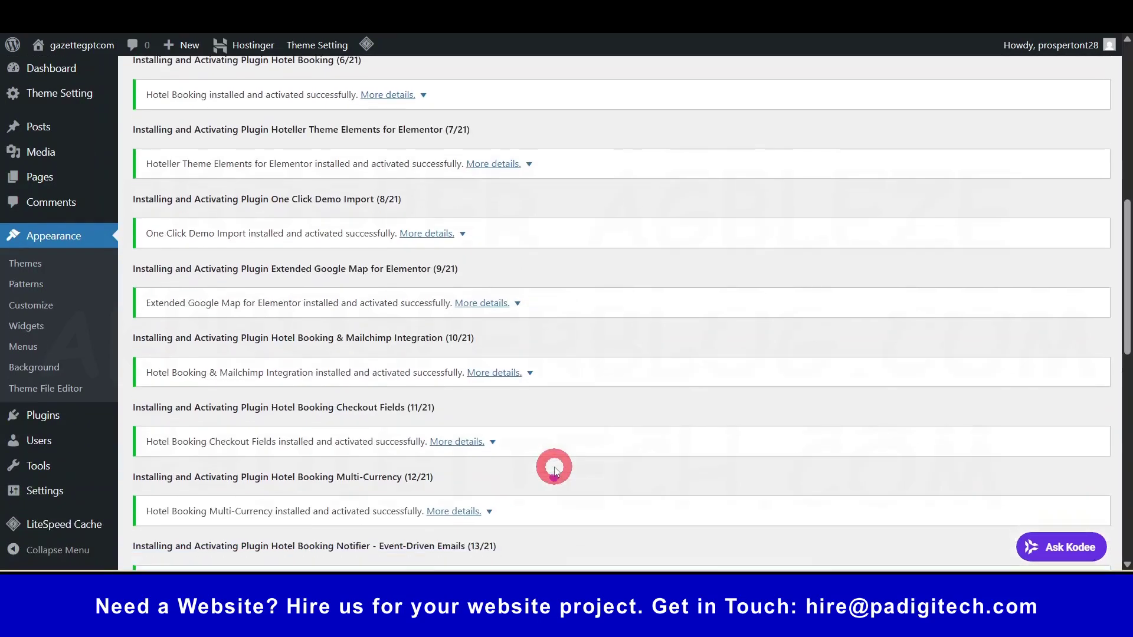
scroll(553, 466, "down", 10)
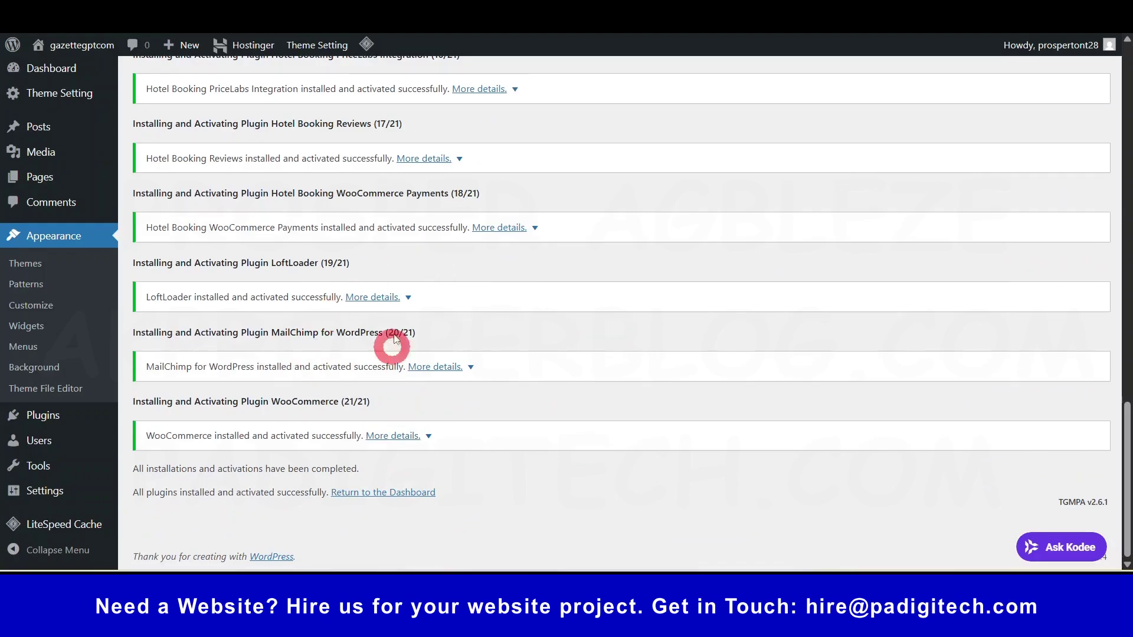
left_click(366, 492)
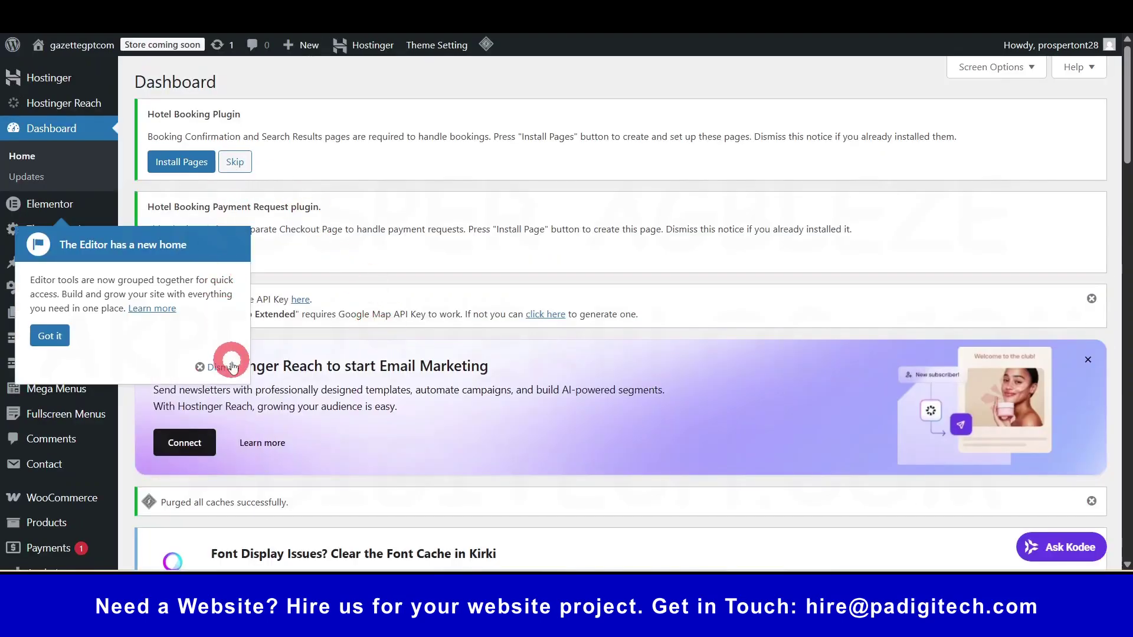
left_click(223, 366)
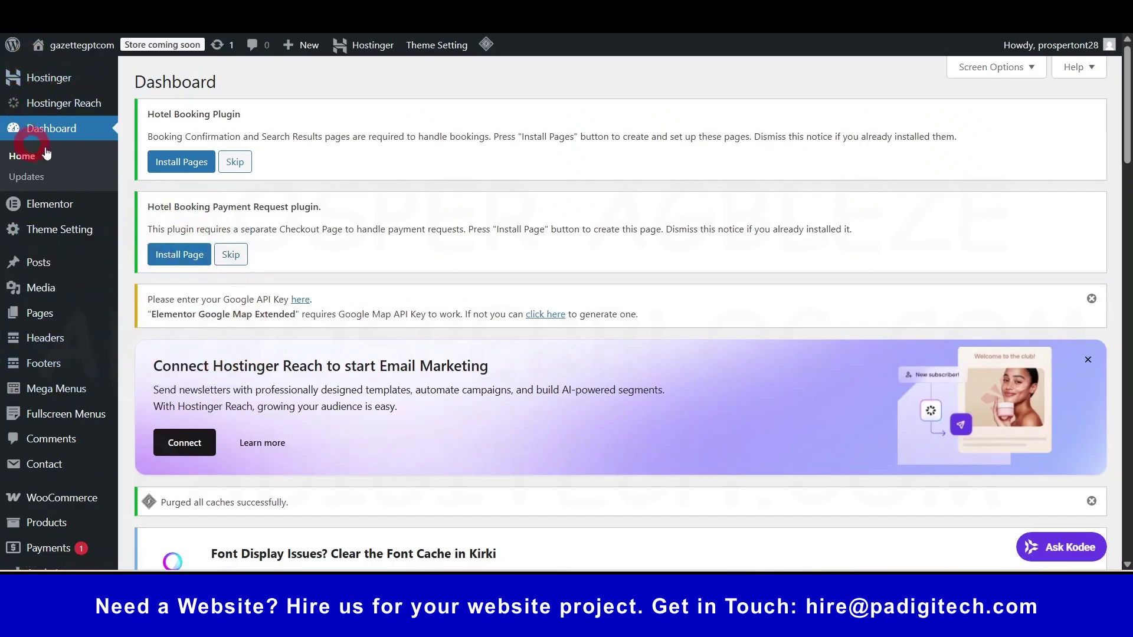
Open the Import Demo checklist in the Hoteller theme settings and begin the demo importing process
left_click(58, 229)
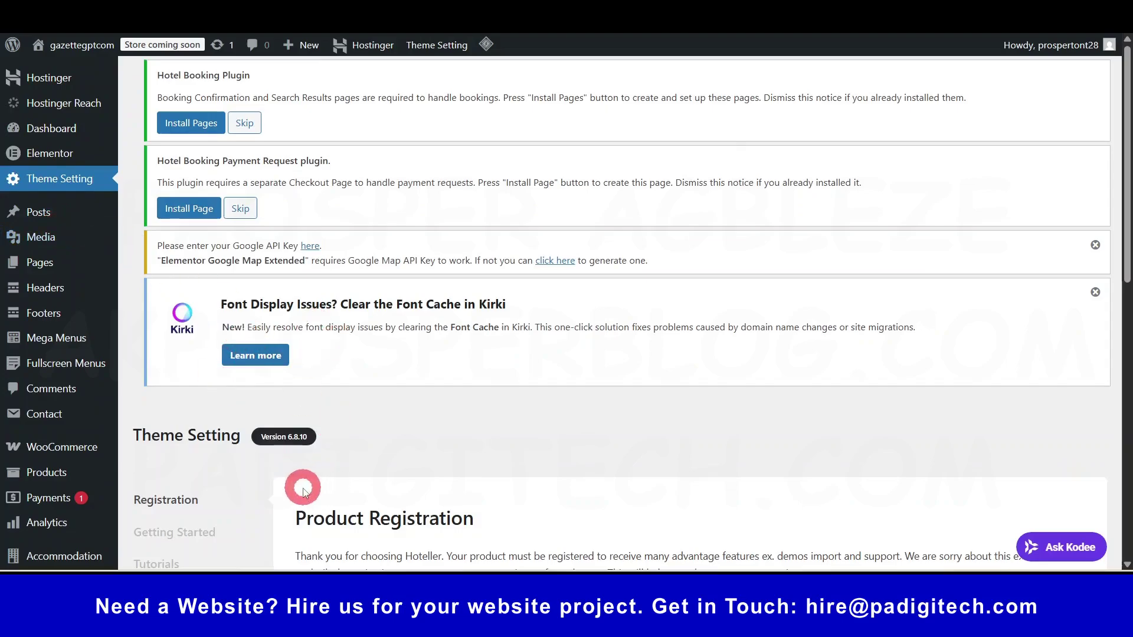
mouse_move(56, 70)
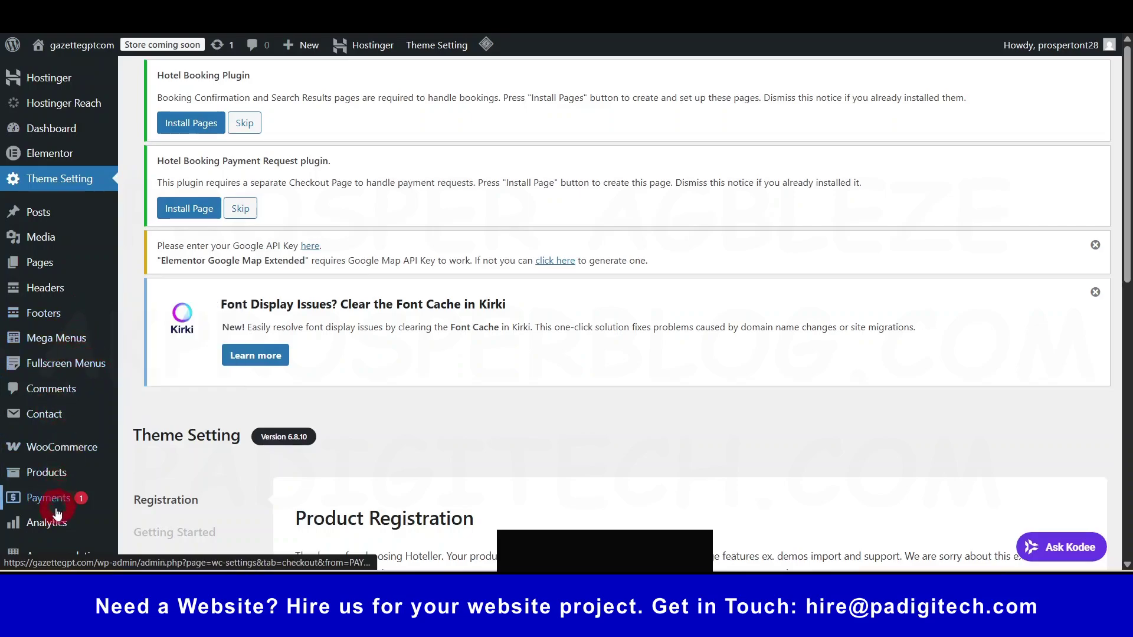
scroll(35, 401, "down", 1)
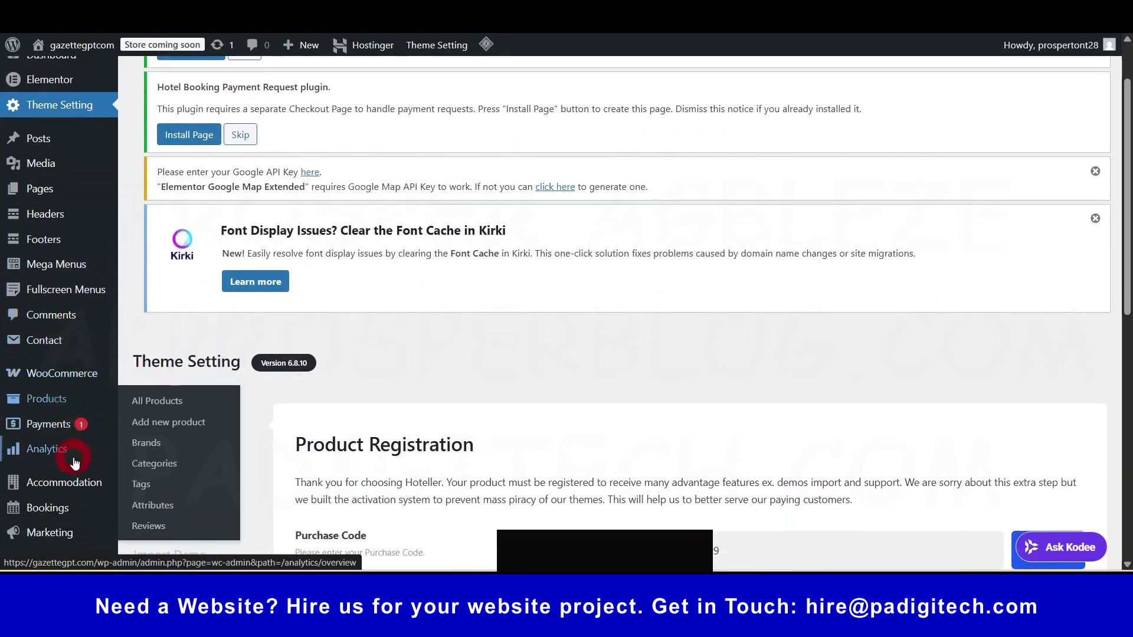
mouse_move(65, 489)
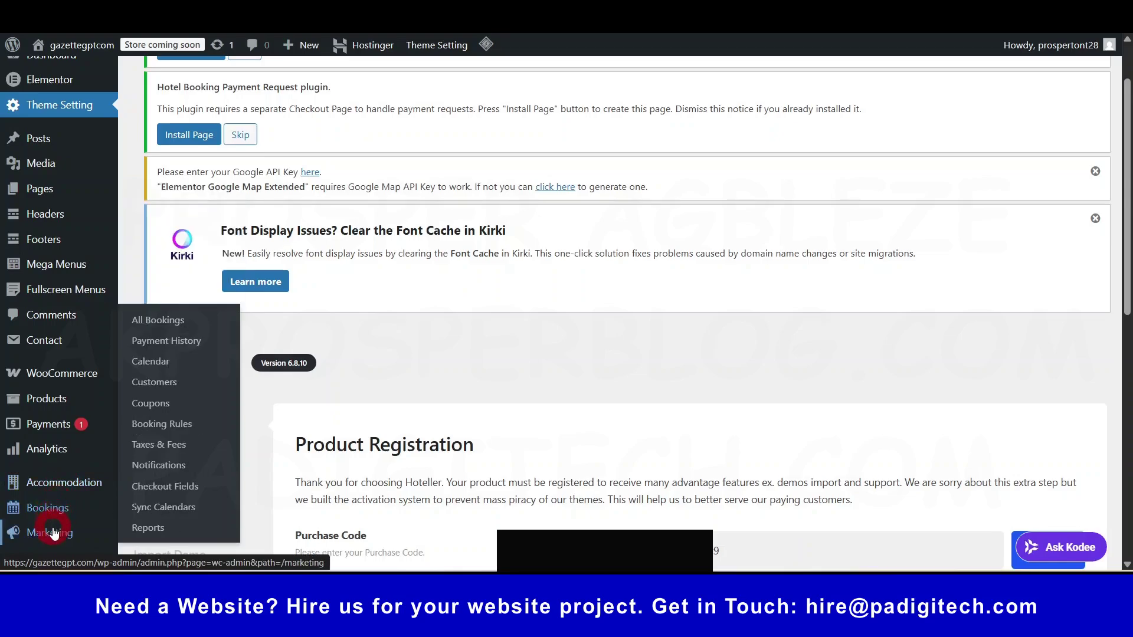
mouse_move(72, 293)
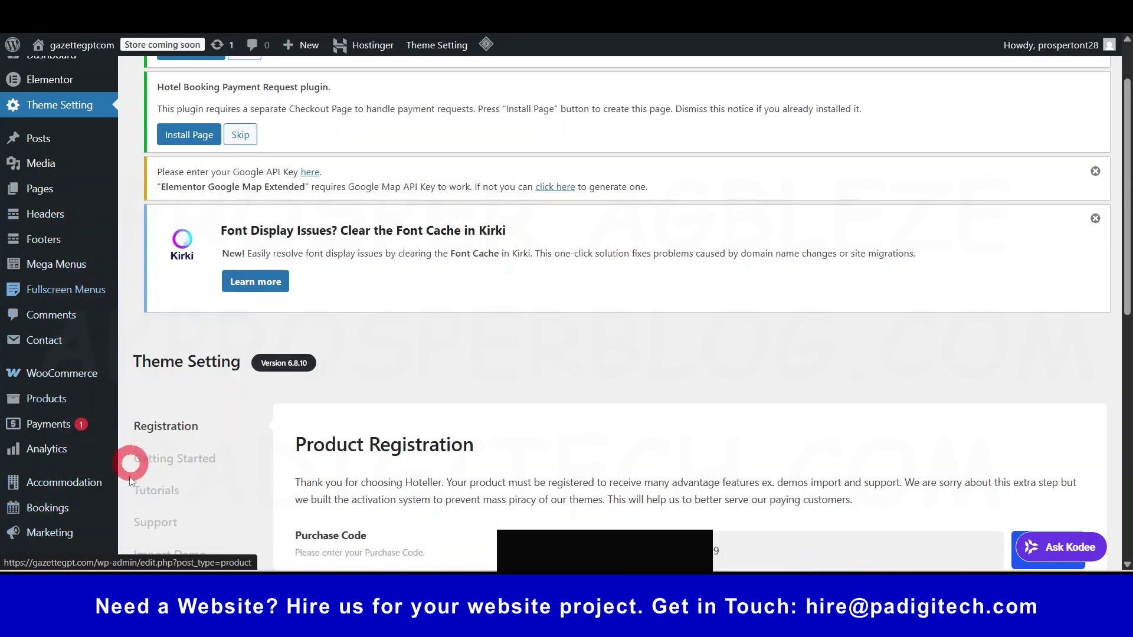
mouse_move(100, 385)
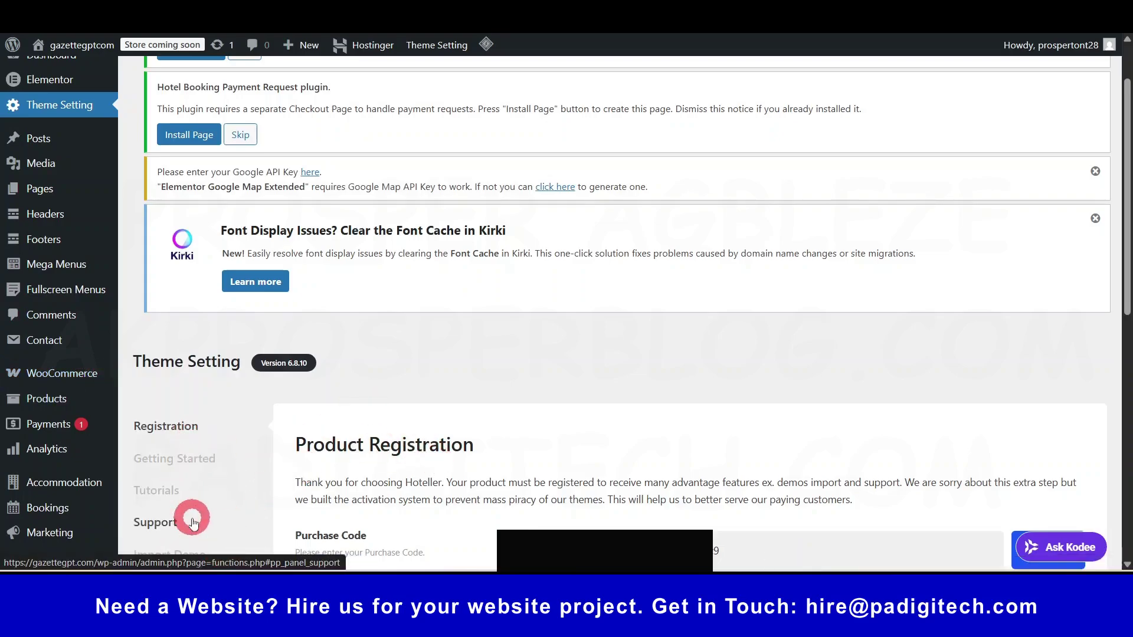
left_click(175, 558)
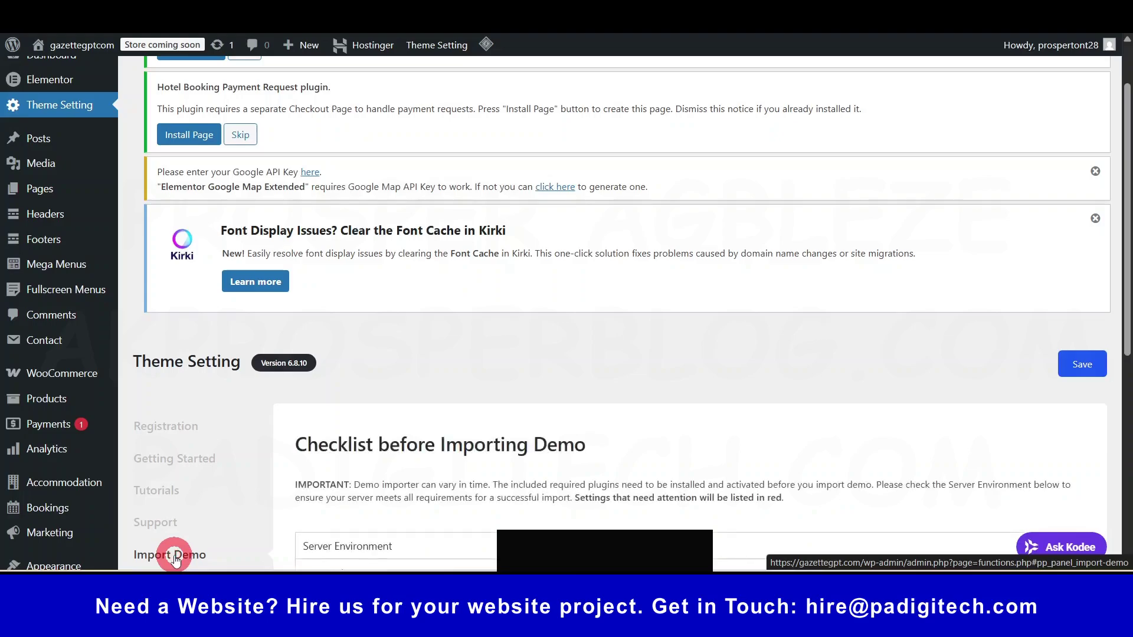
scroll(589, 419, "down", 5)
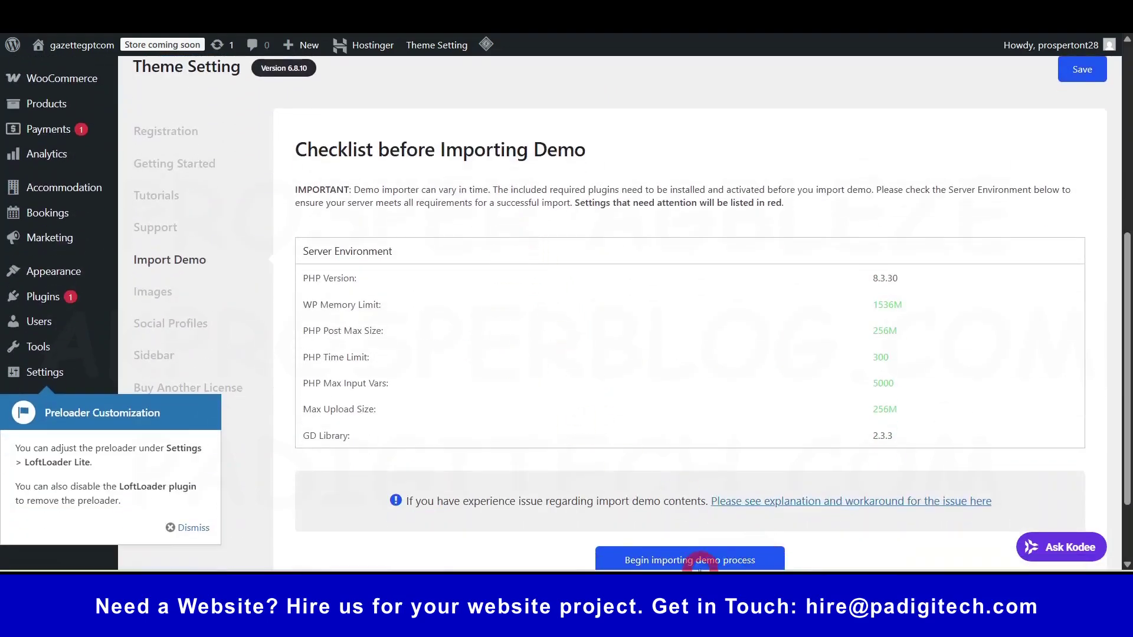
left_click(736, 563)
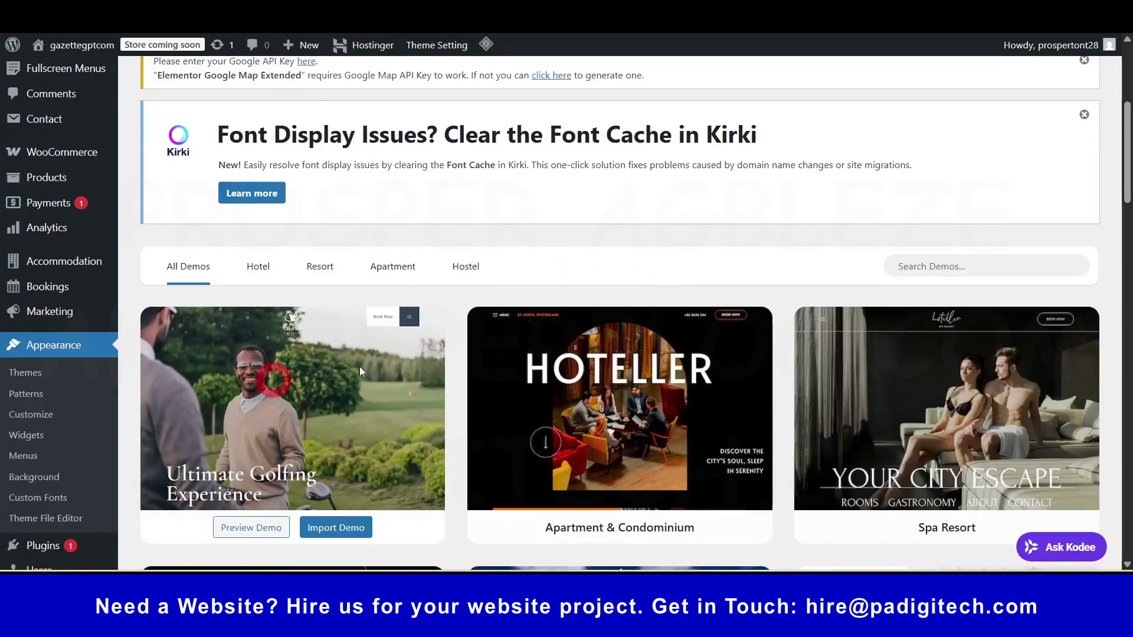
Install the pages requested by the Hotel Booking plugin and the checkout page for the Hotel Booking Payment Request plugin
scroll(797, 453, "up", 5)
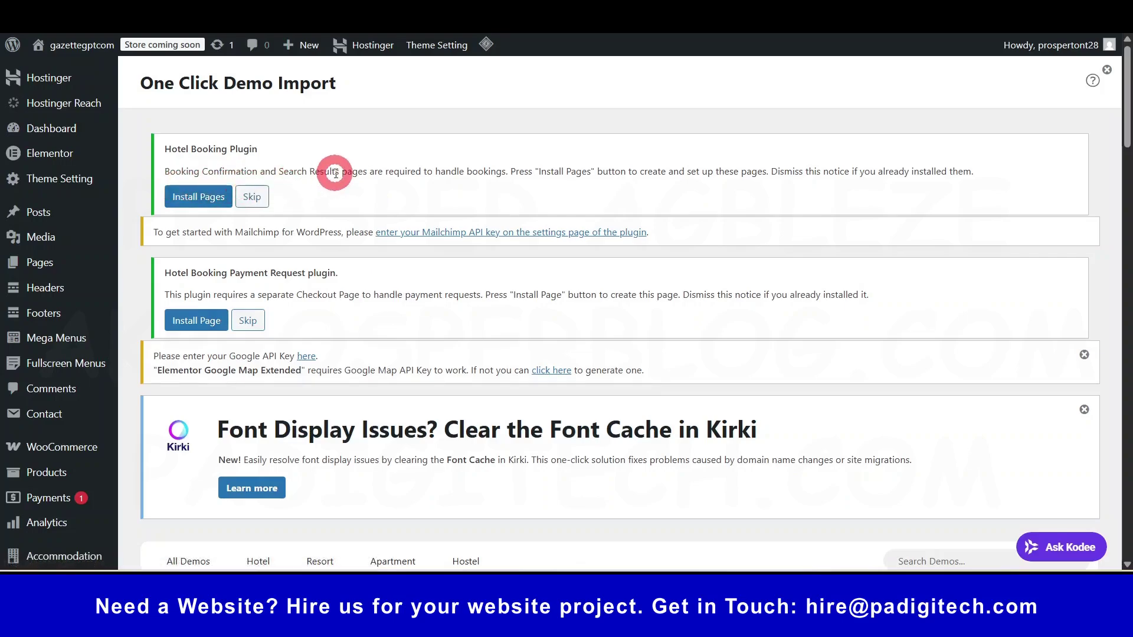
left_click(210, 198)
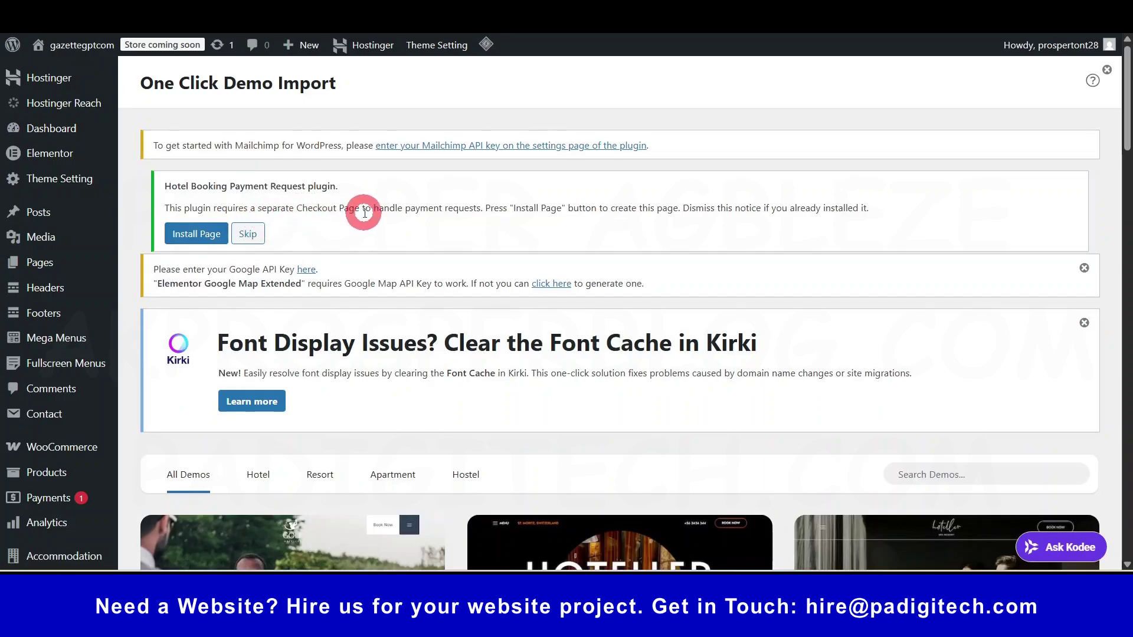
left_click(193, 229)
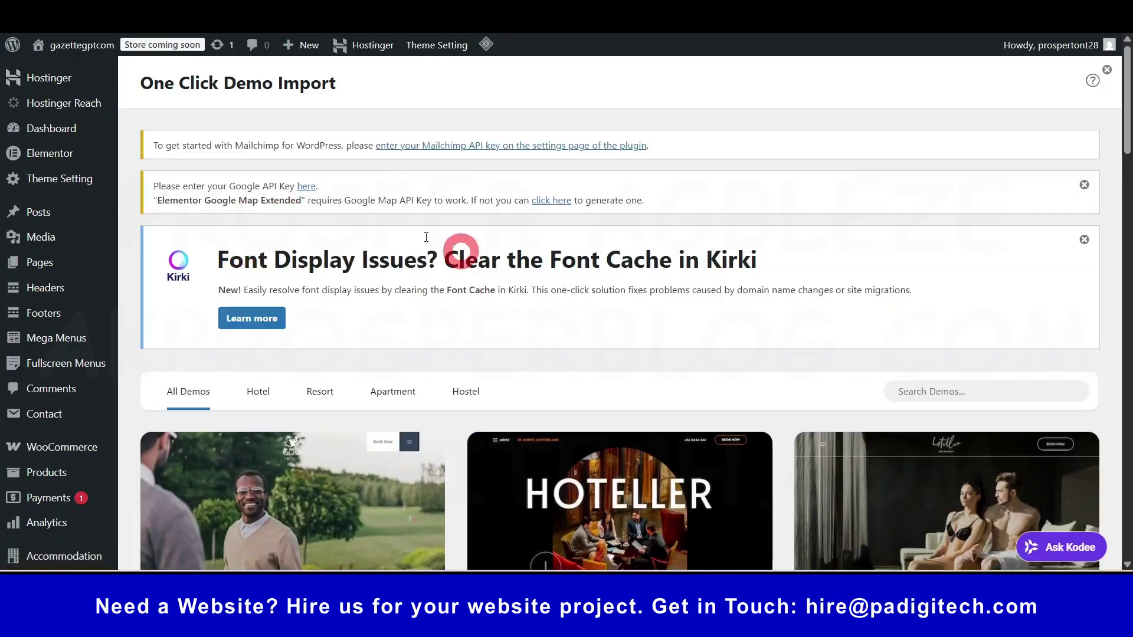
Filter the importable Hoteller demos to the Hotel category
scroll(488, 253, "down", 3)
mouse_move(296, 371)
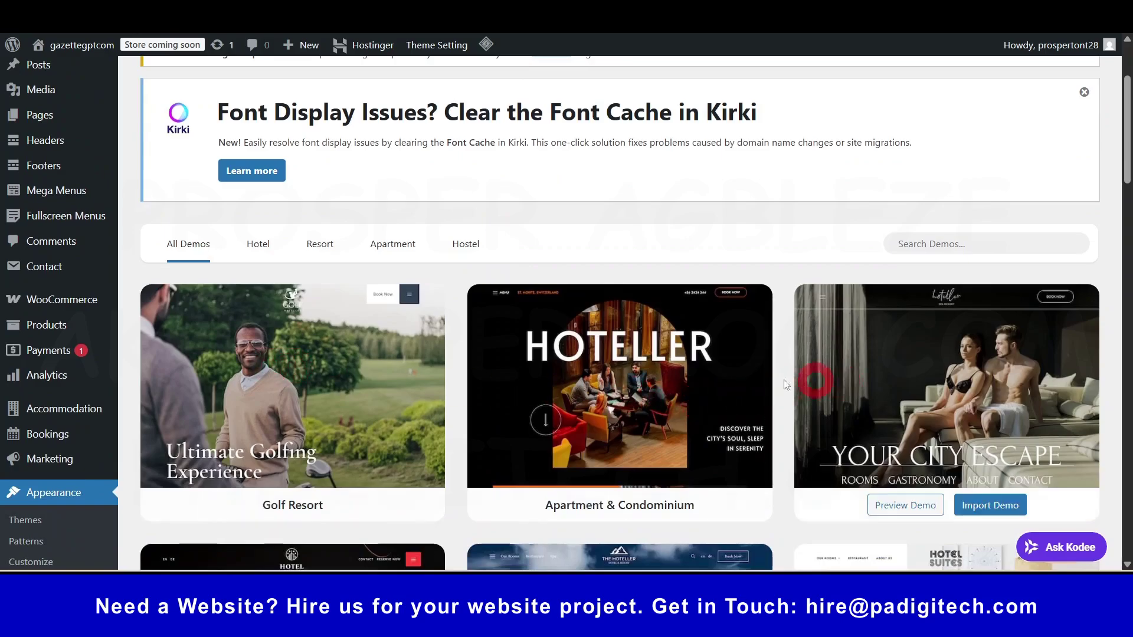
left_click(258, 252)
left_click(260, 249)
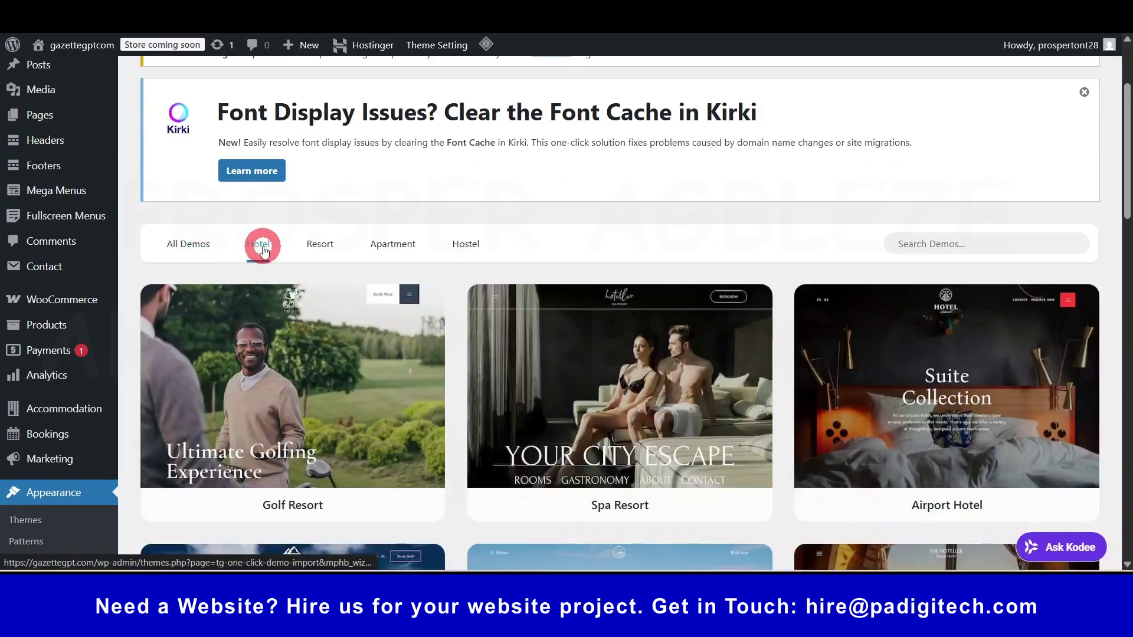
Compare the Resort, Apartment and Hostel demo categories, then show all Hoteller demos again
left_click(320, 244)
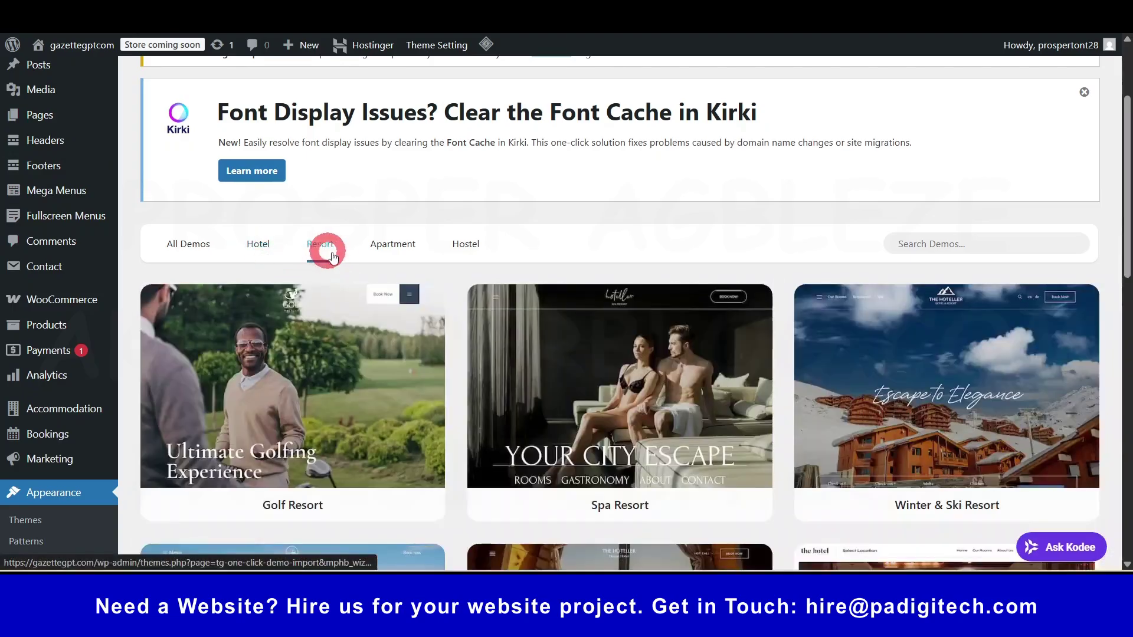
left_click(401, 244)
left_click(465, 247)
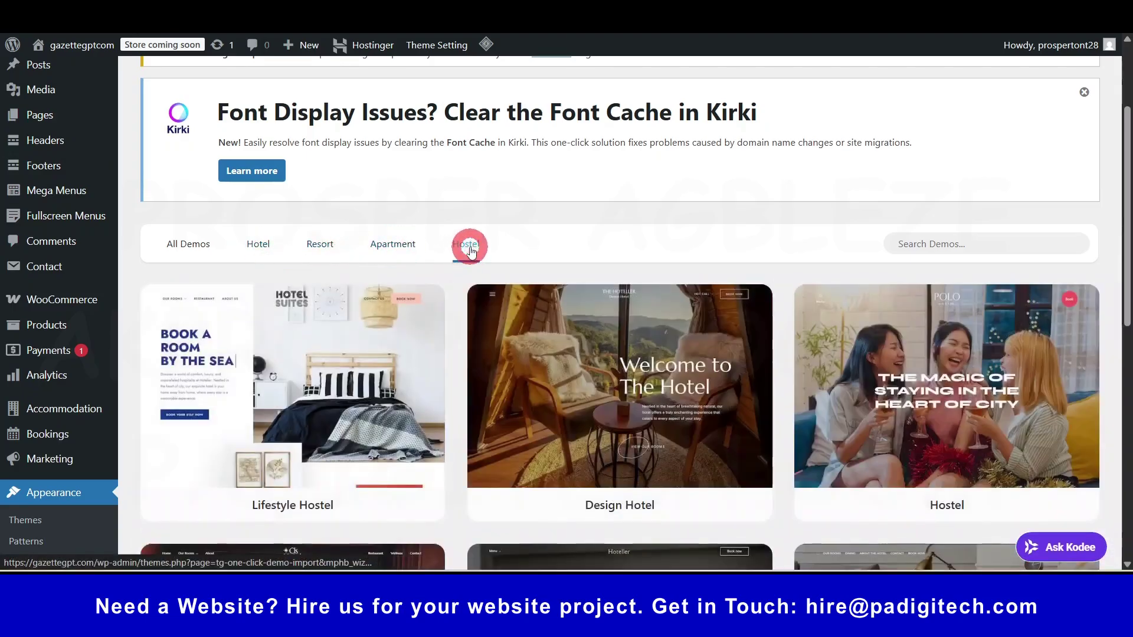
left_click(189, 245)
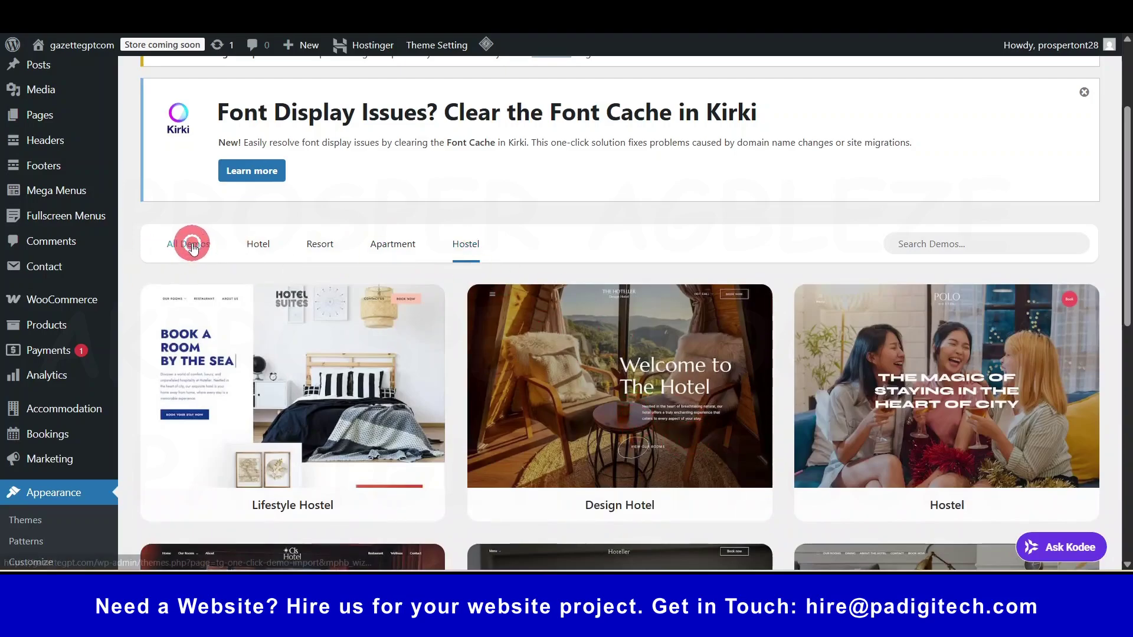
Browse the full list of Hoteller demos to choose one, closing the SpotOnTheMouse licence reminder
scroll(885, 437, "down", 4)
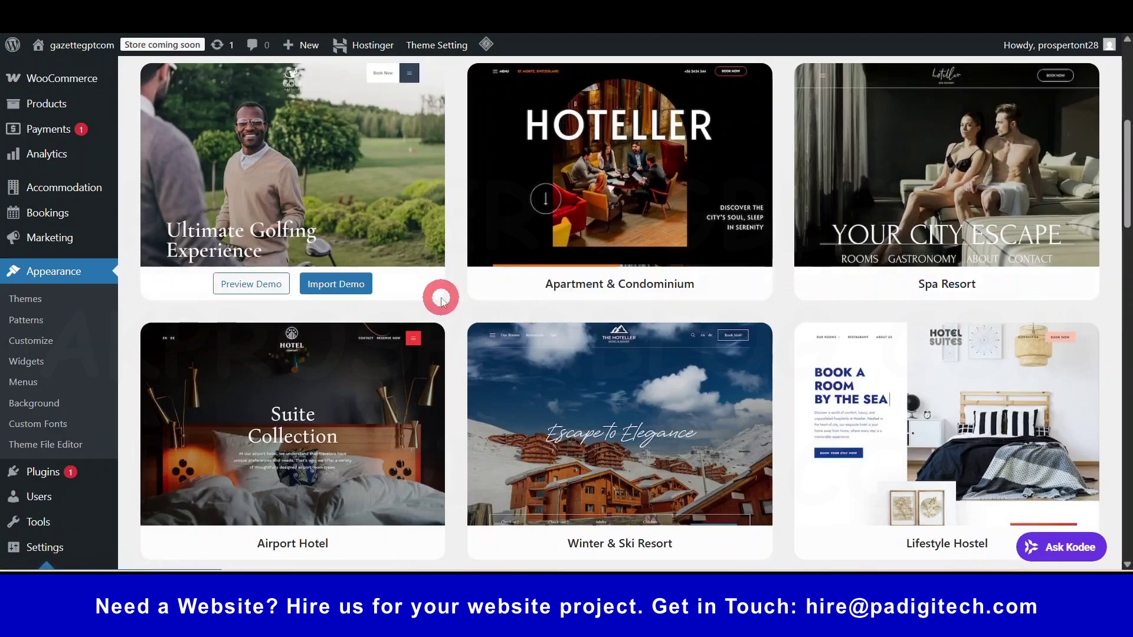
scroll(484, 423, "down", 2)
scroll(484, 424, "down", 3)
scroll(832, 431, "down", 4)
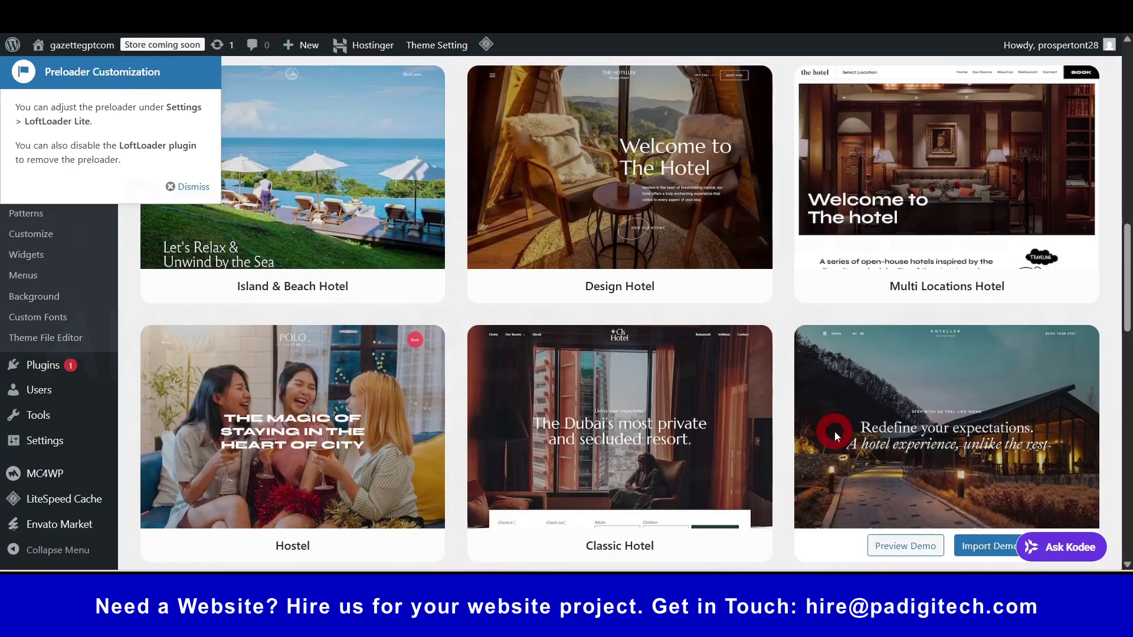
scroll(835, 430, "down", 5)
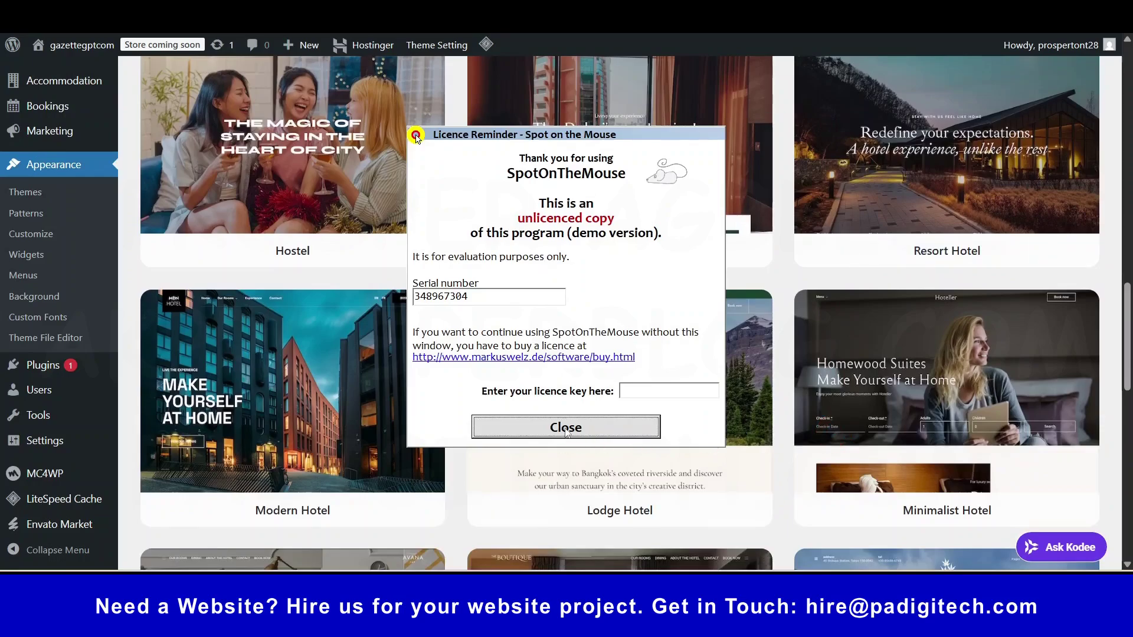
left_click(566, 428)
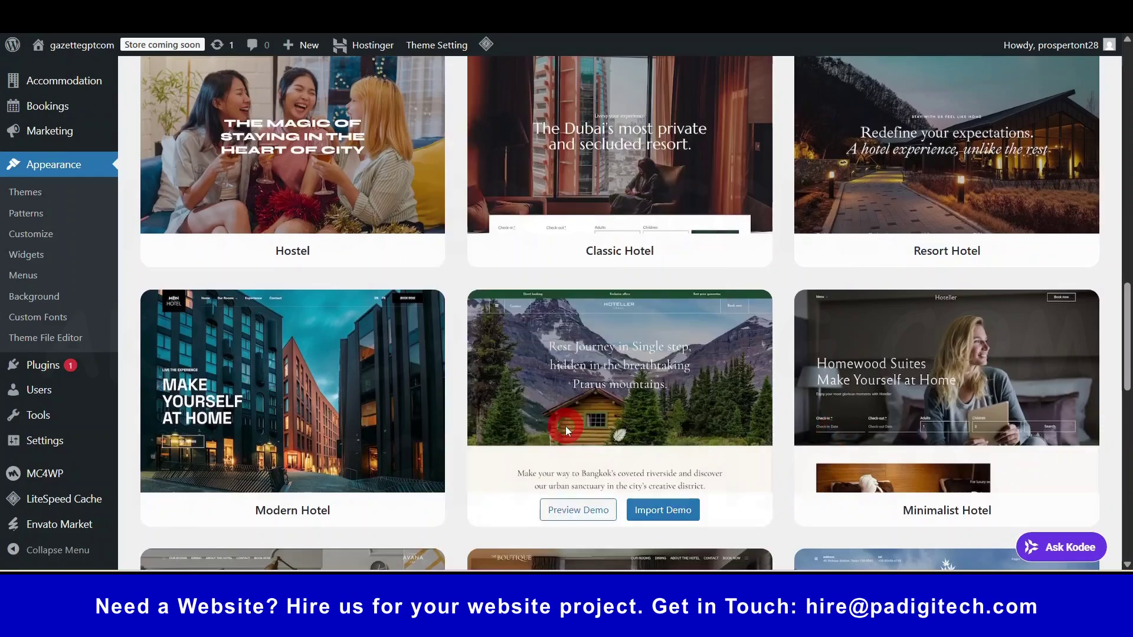
scroll(565, 426, "down", 3)
scroll(565, 426, "down", 6)
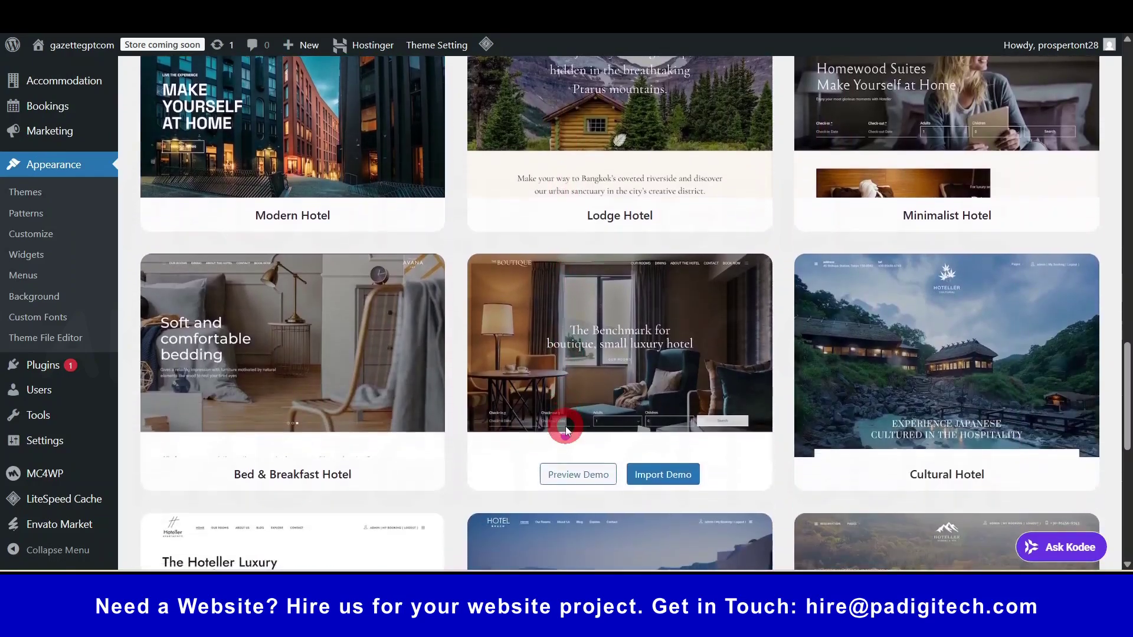
scroll(565, 426, "down", 3)
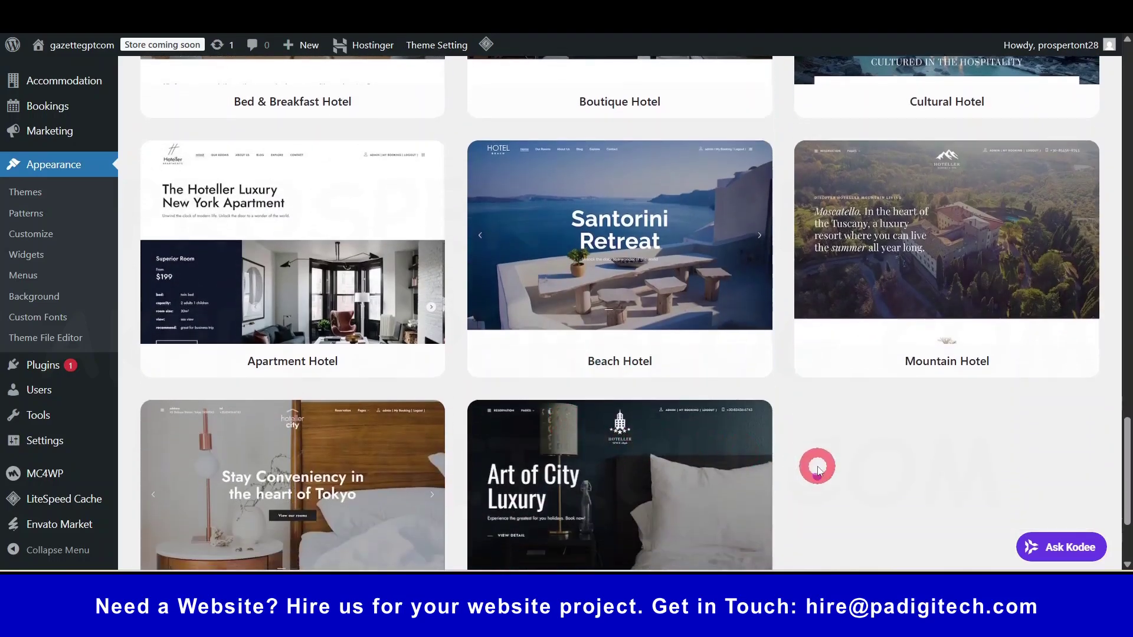
scroll(819, 470, "down", 3)
scroll(819, 470, "up", 3)
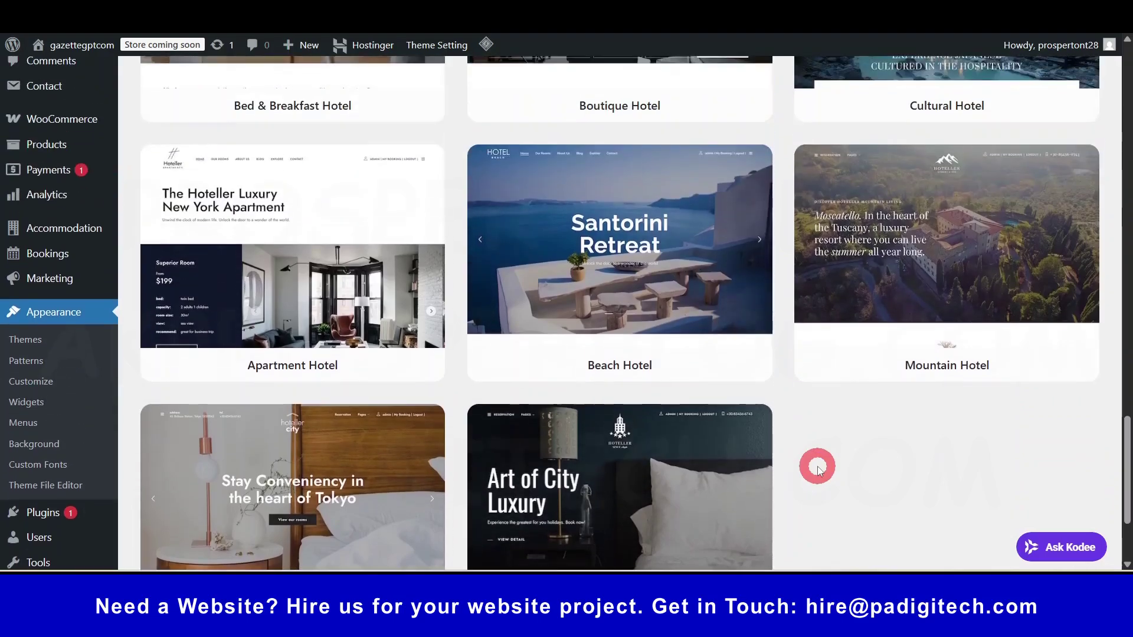
scroll(818, 468, "up", 9)
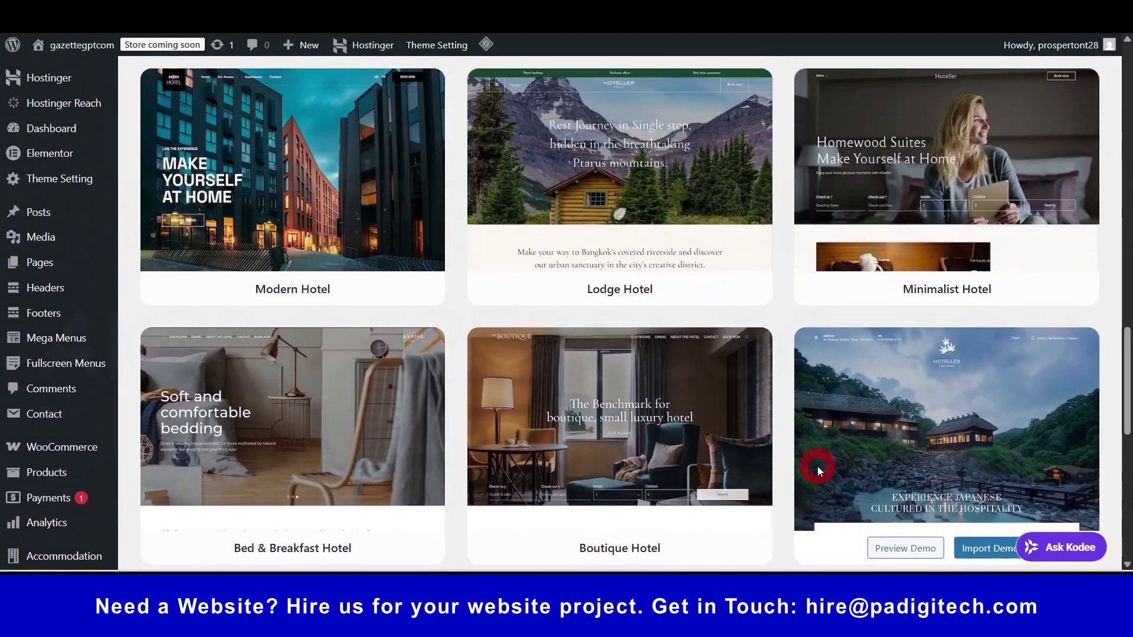
scroll(816, 466, "up", 7)
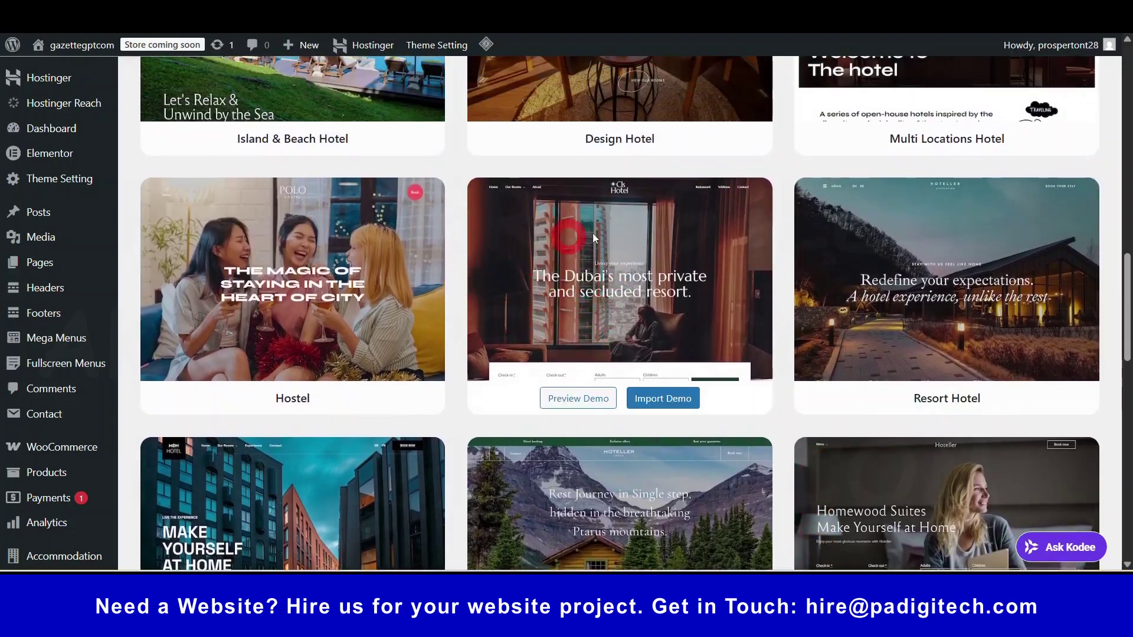
Import the Classic Hotel demo without the recommended extra plugins and visit the site's front page
left_click(664, 399)
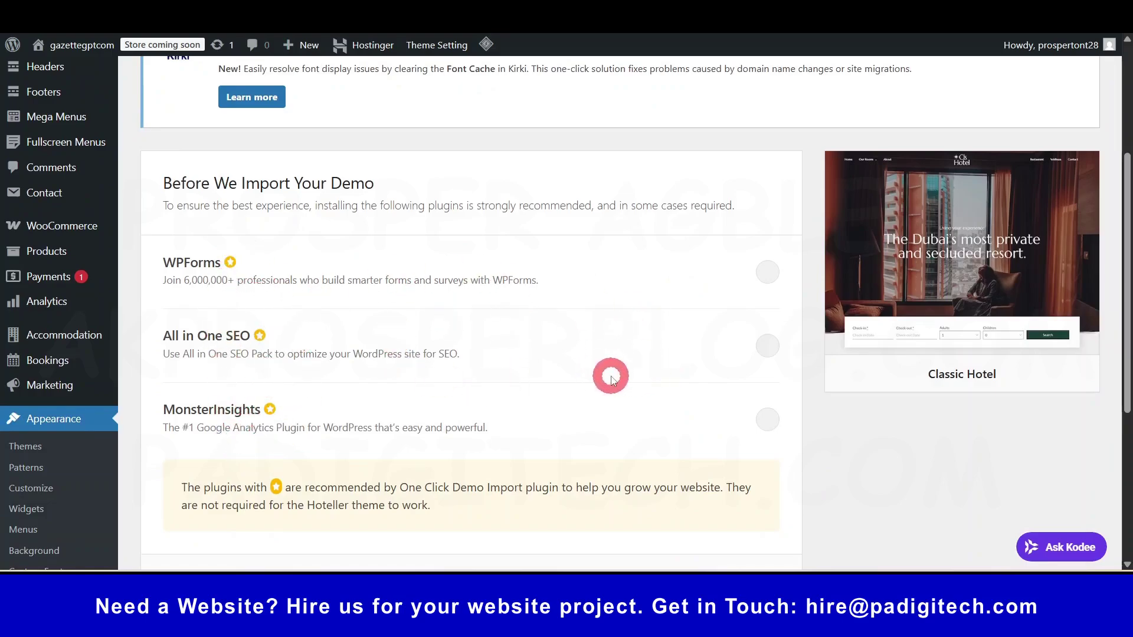
scroll(610, 378, "down", 4)
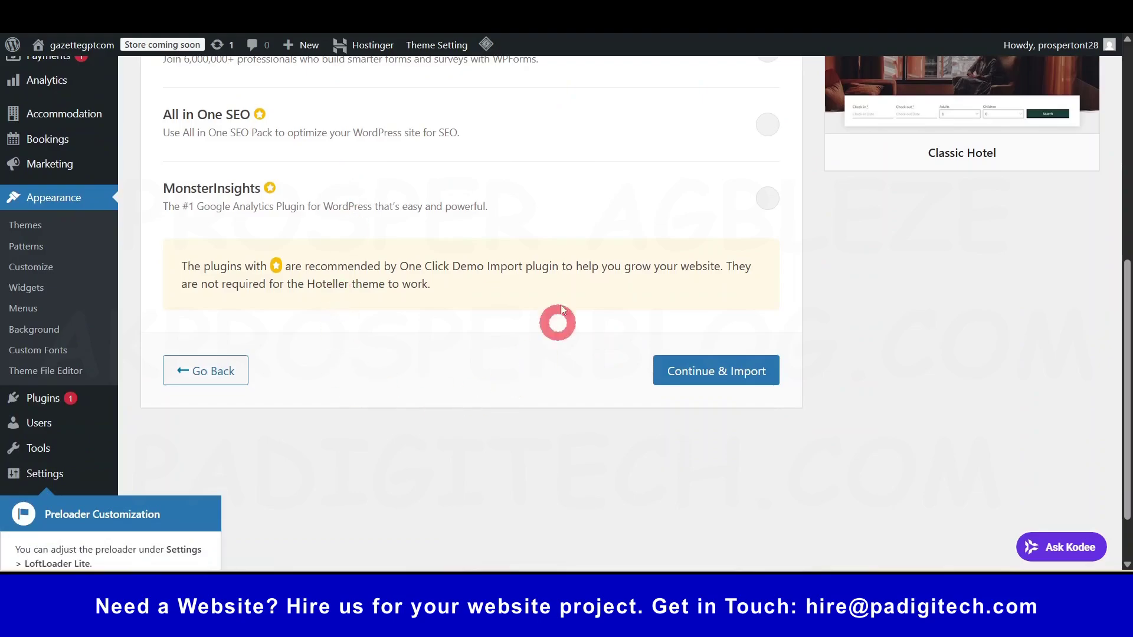
left_click(713, 371)
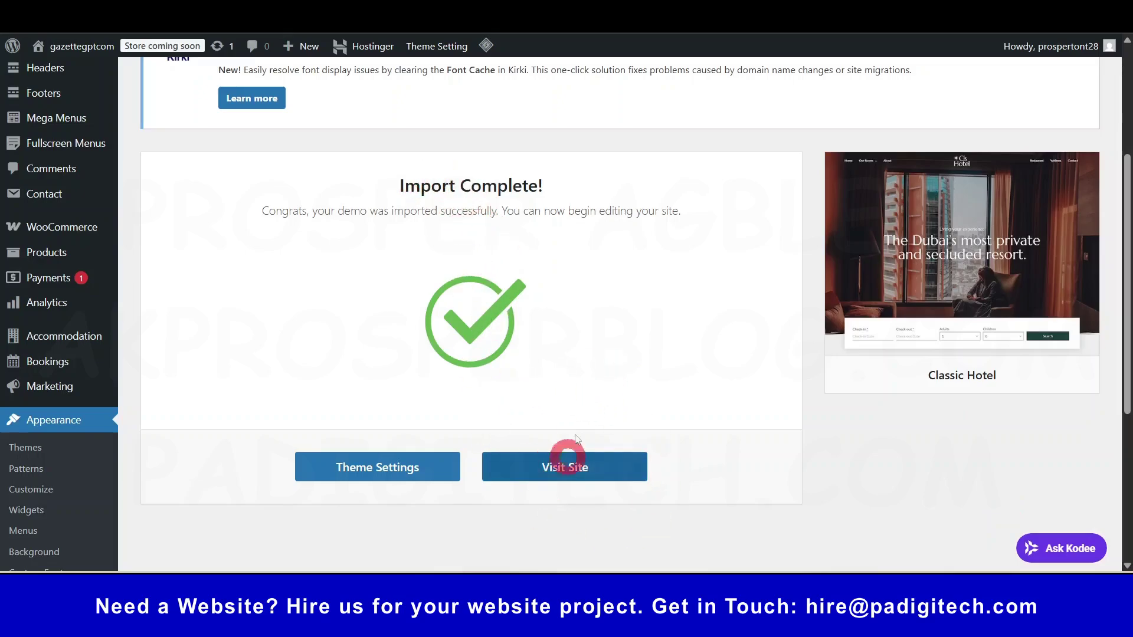
left_click(567, 469)
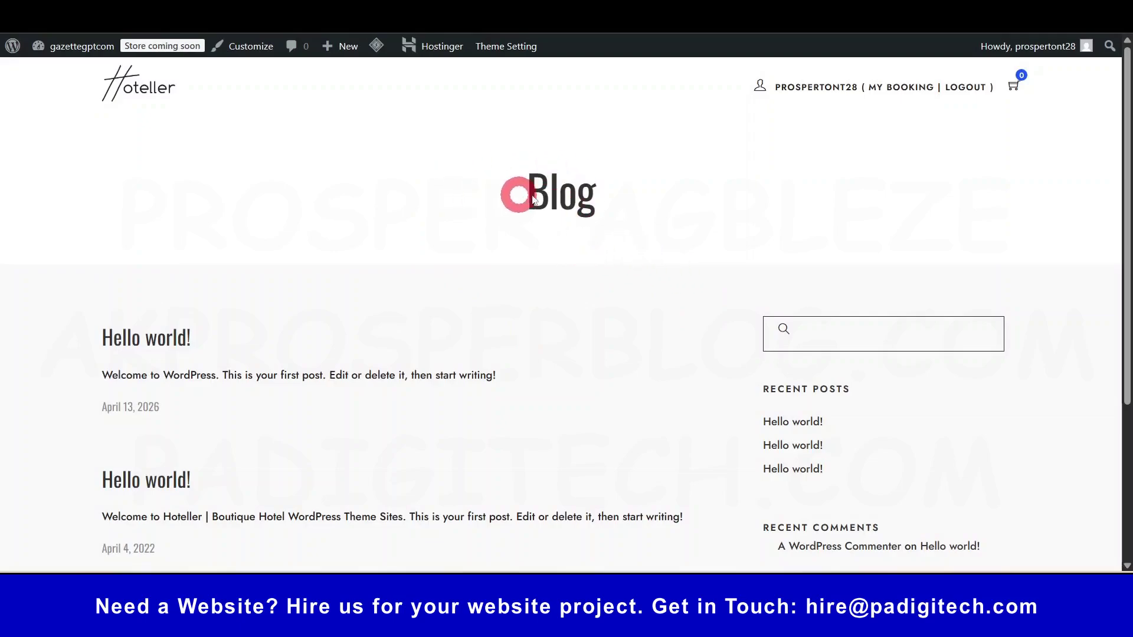
left_click_drag(535, 196, 597, 197)
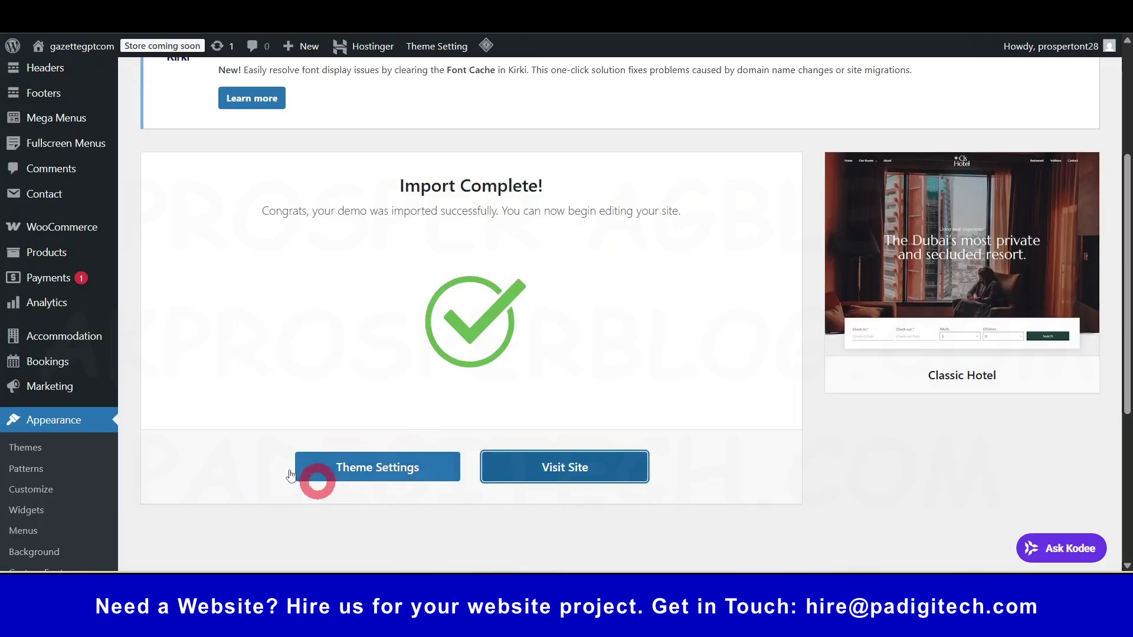
Dismiss the Preloader Customization notice in the WordPress admin and open the theme Customizer
scroll(56, 298, "down", 5)
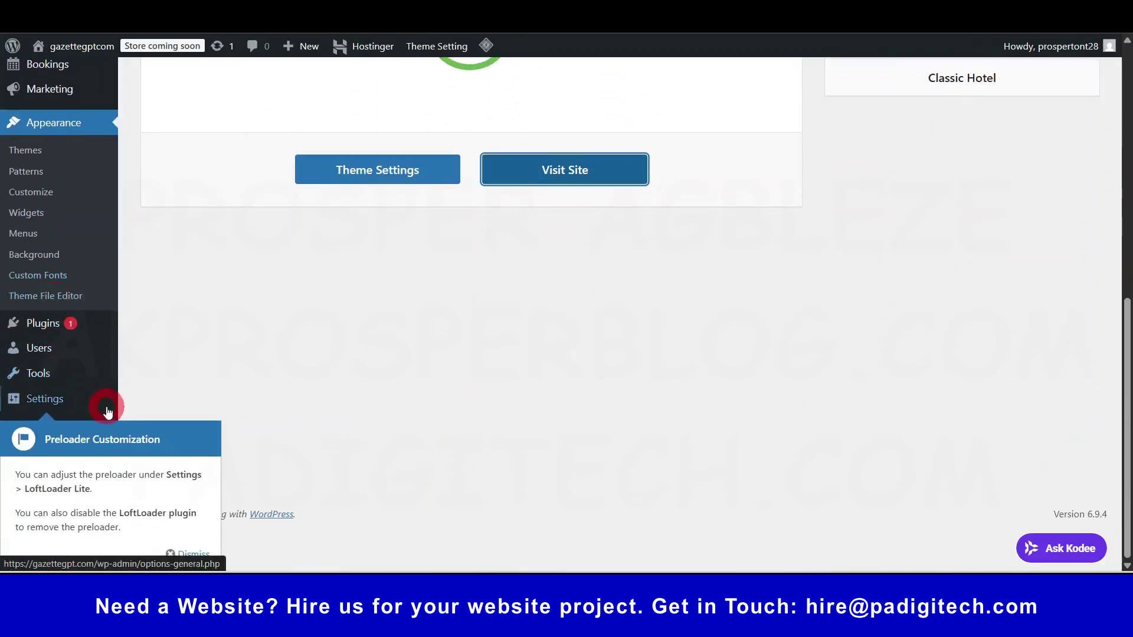
left_click(189, 554)
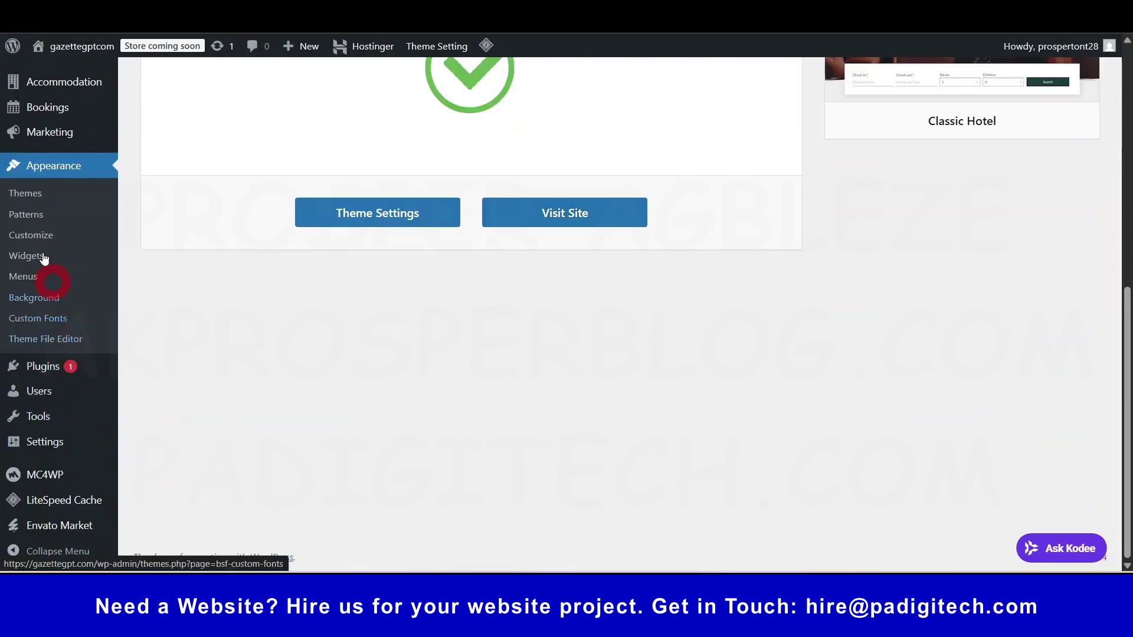
scroll(65, 277, "up", 4)
scroll(69, 299, "down", 2)
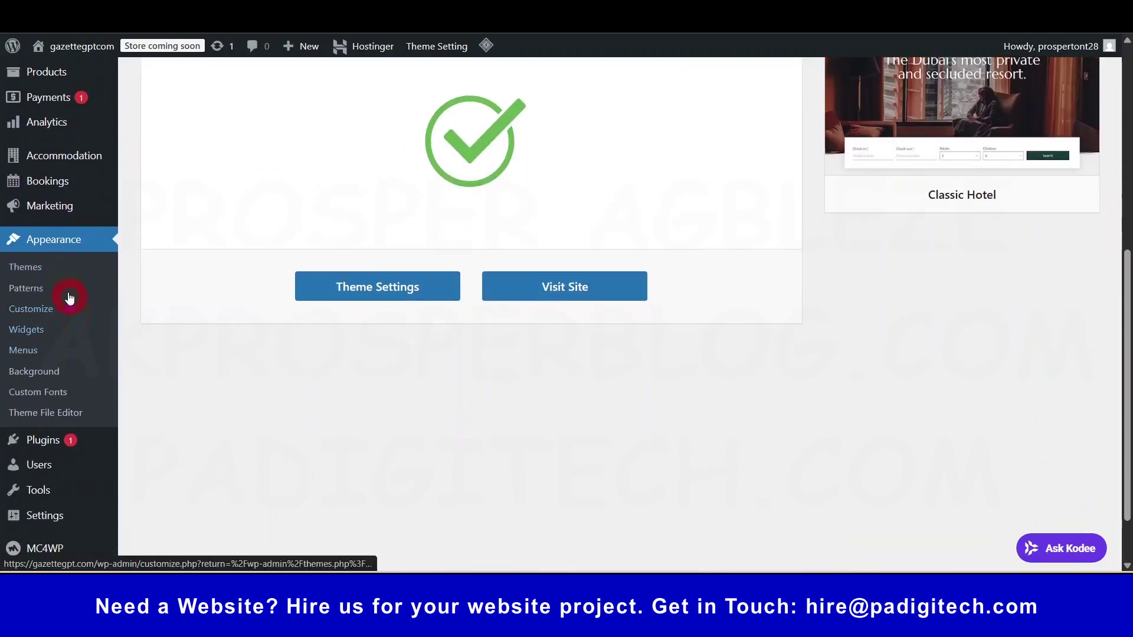
left_click(43, 313)
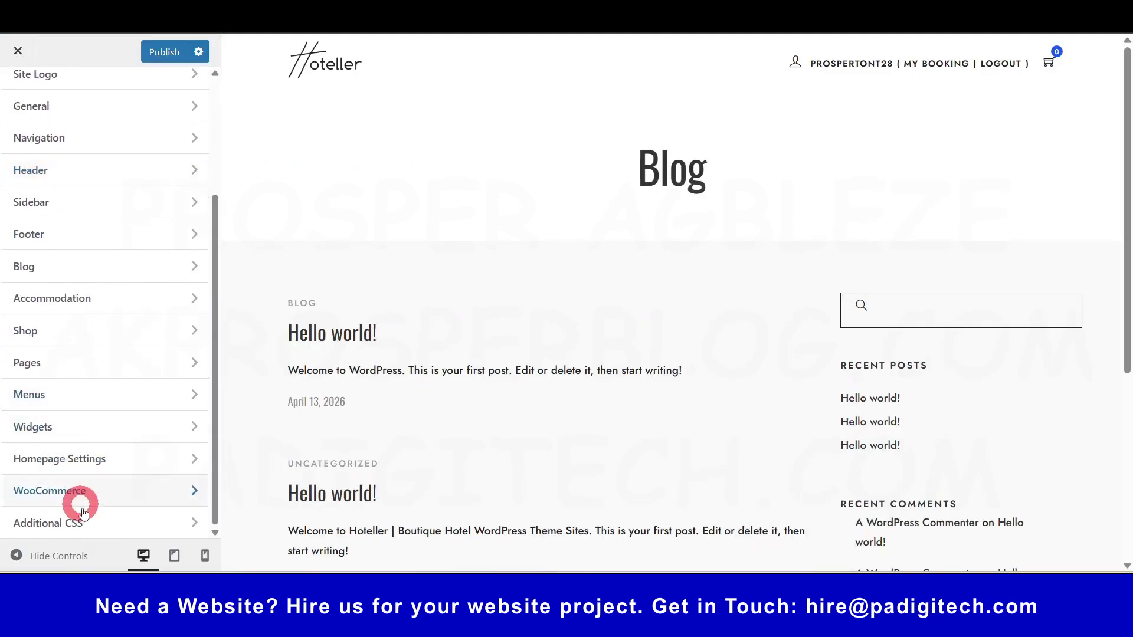
Set the homepage to a static page using the Home page, publish the change and close the Customizer
left_click(107, 472)
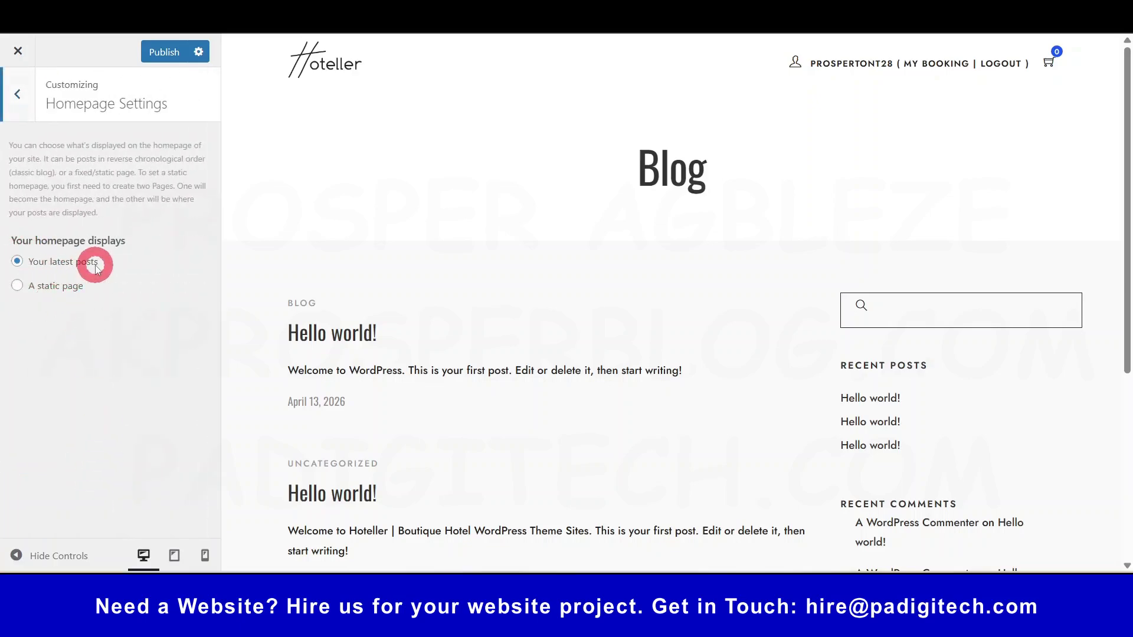
left_click(54, 289)
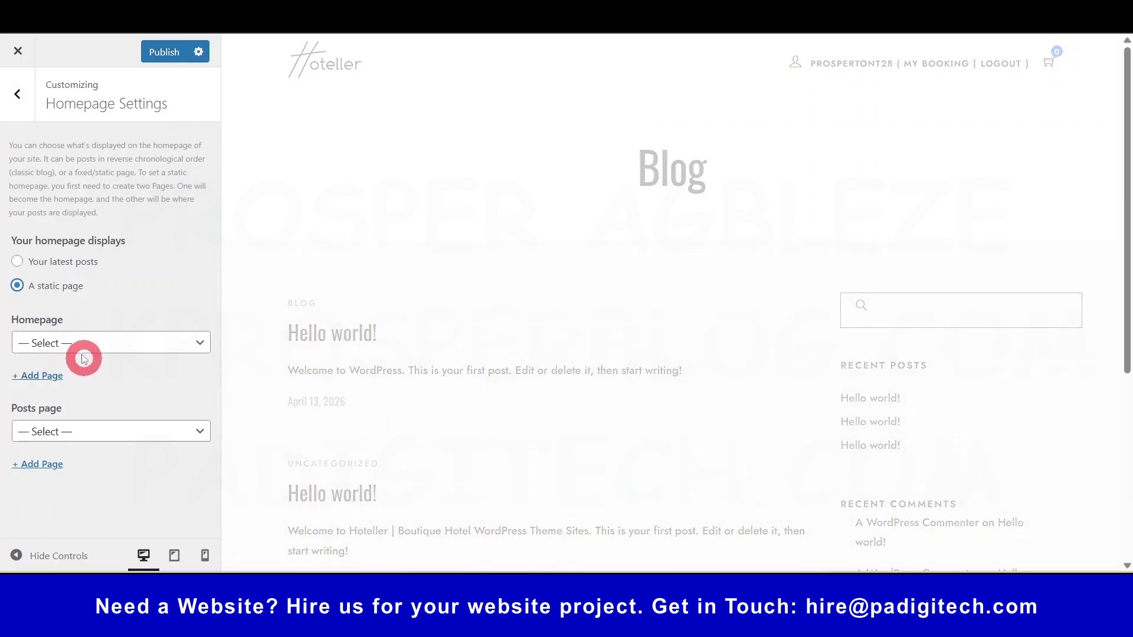
left_click(57, 341)
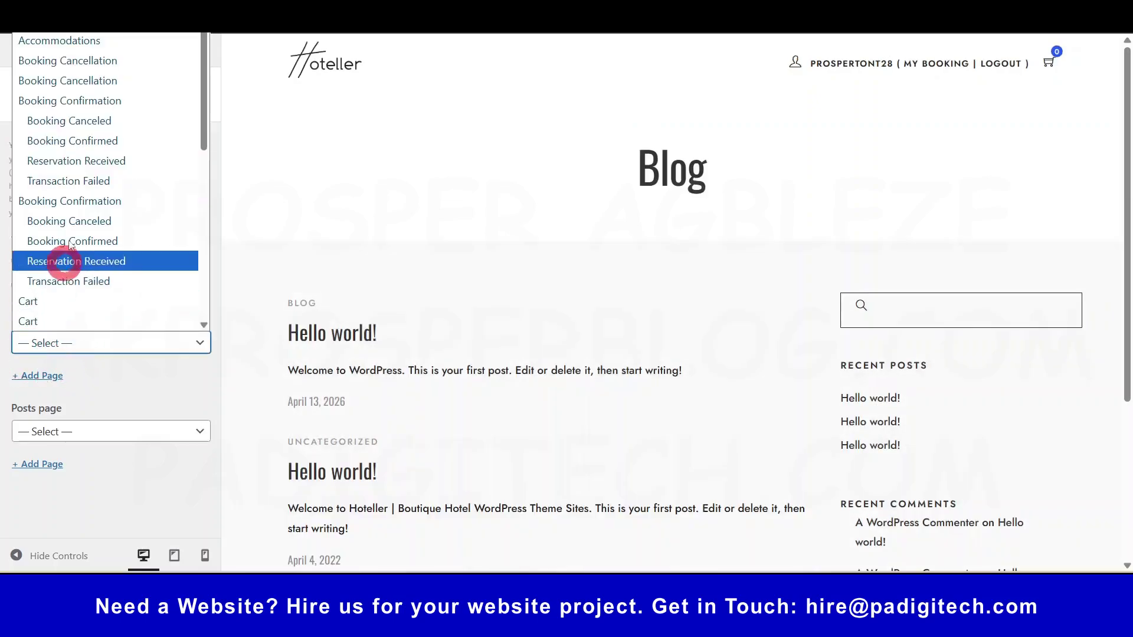
scroll(68, 180, "down", 5)
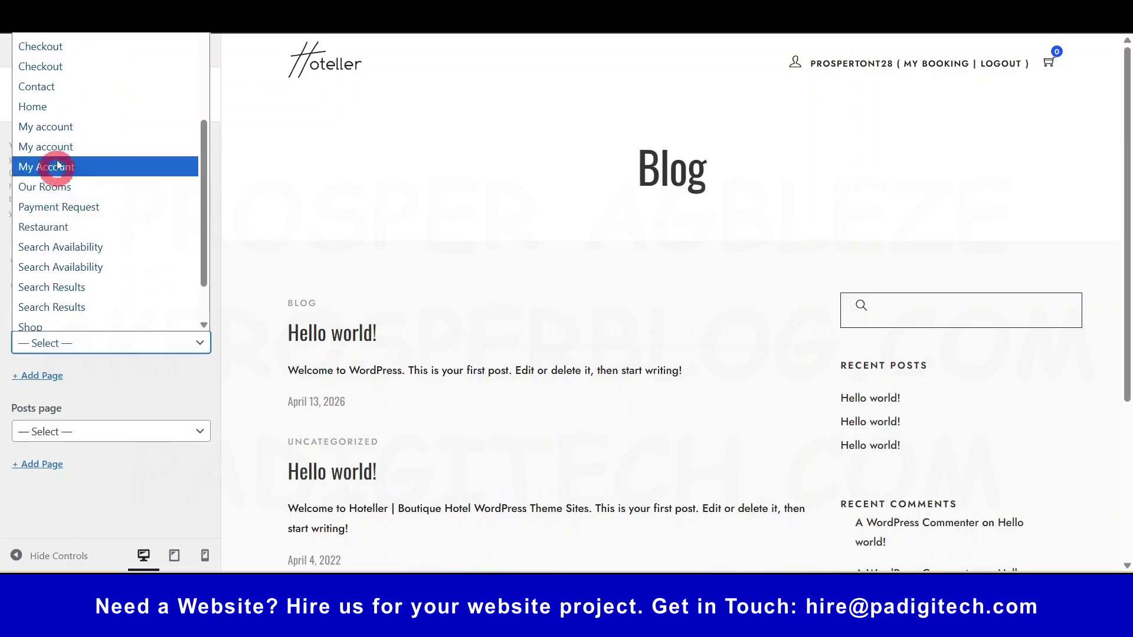
left_click(62, 111)
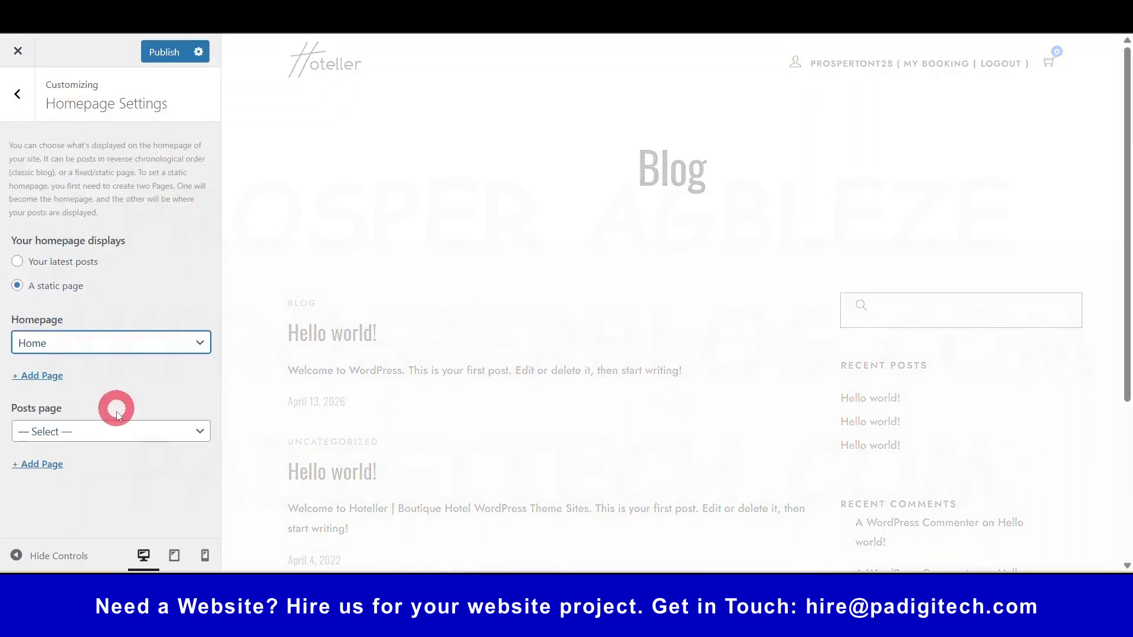
left_click(166, 54)
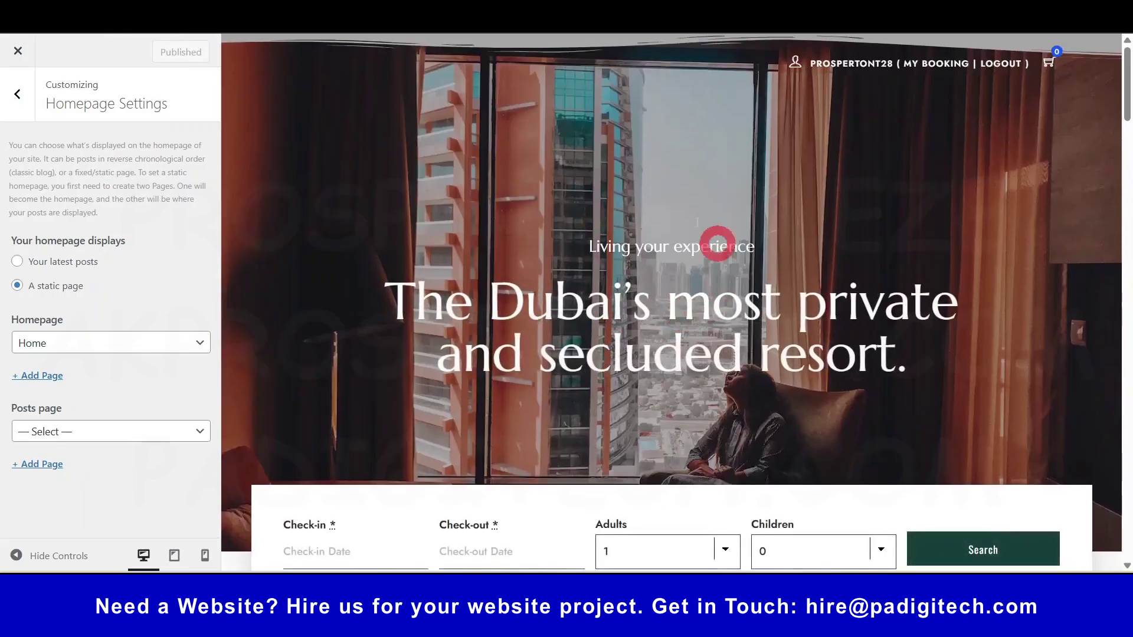
left_click(16, 53)
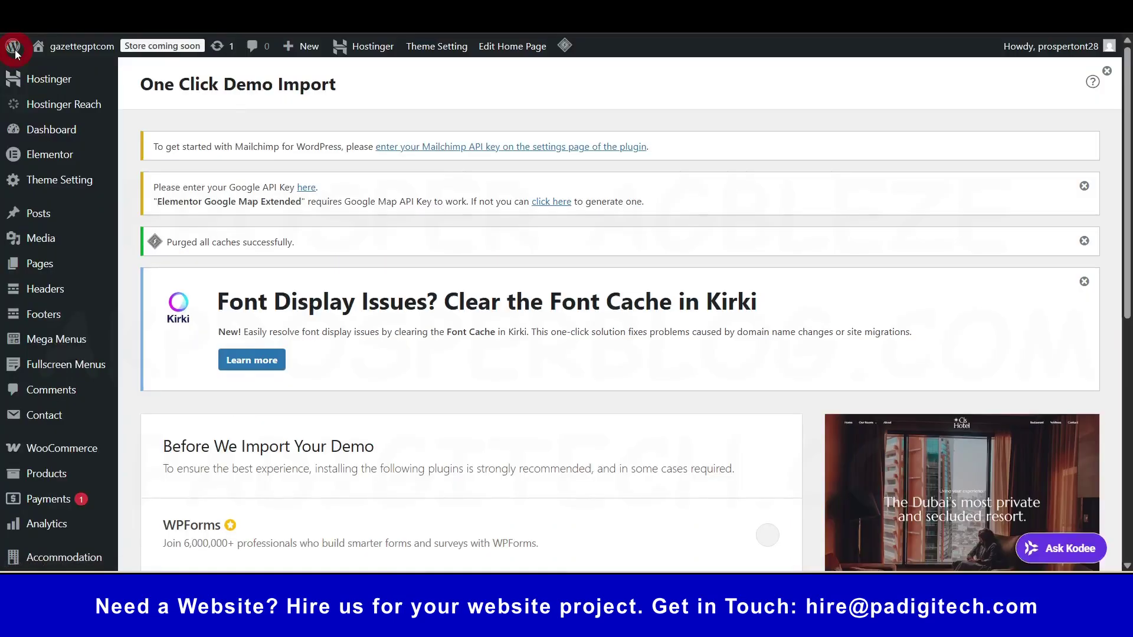
Change the WooCommerce site visibility to Live and save the changes
mouse_move(13, 45)
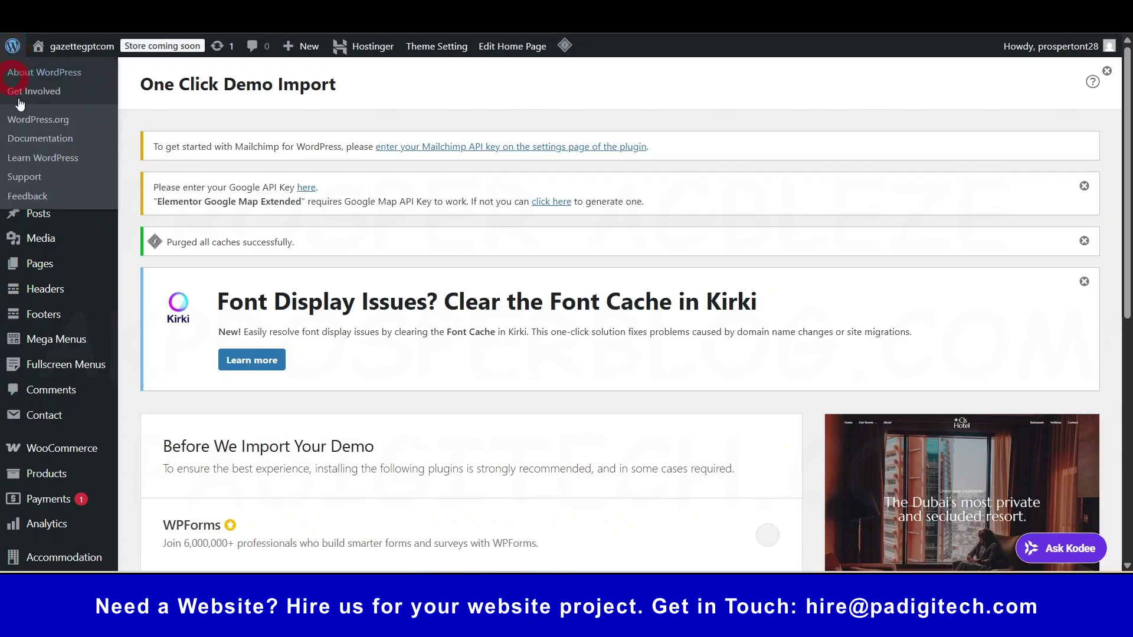
left_click(165, 48)
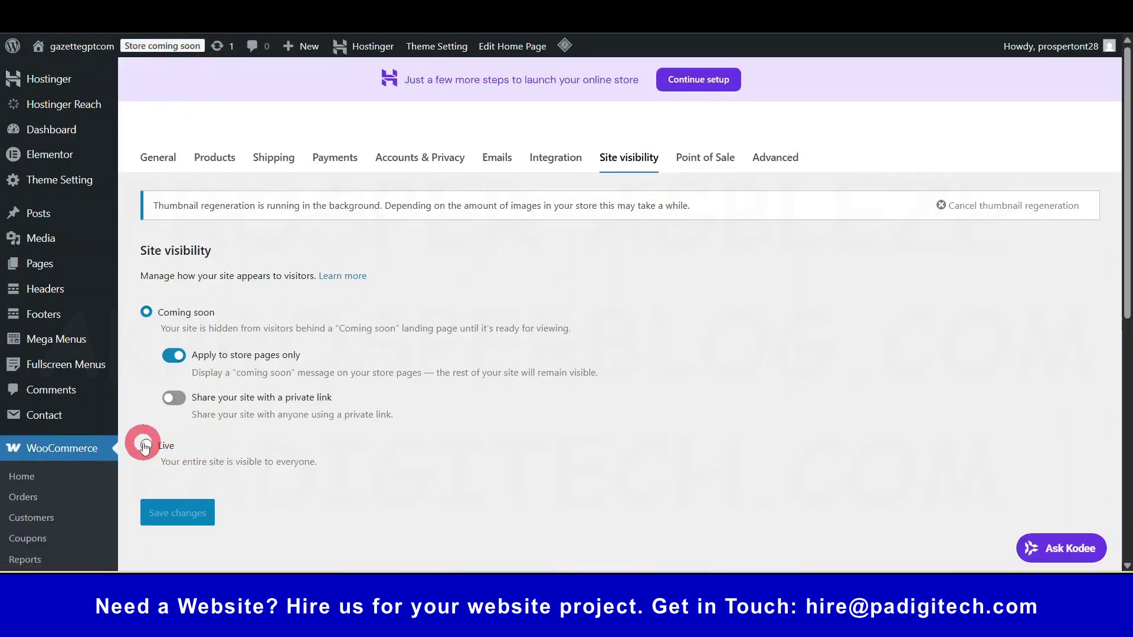
left_click(144, 447)
left_click(179, 429)
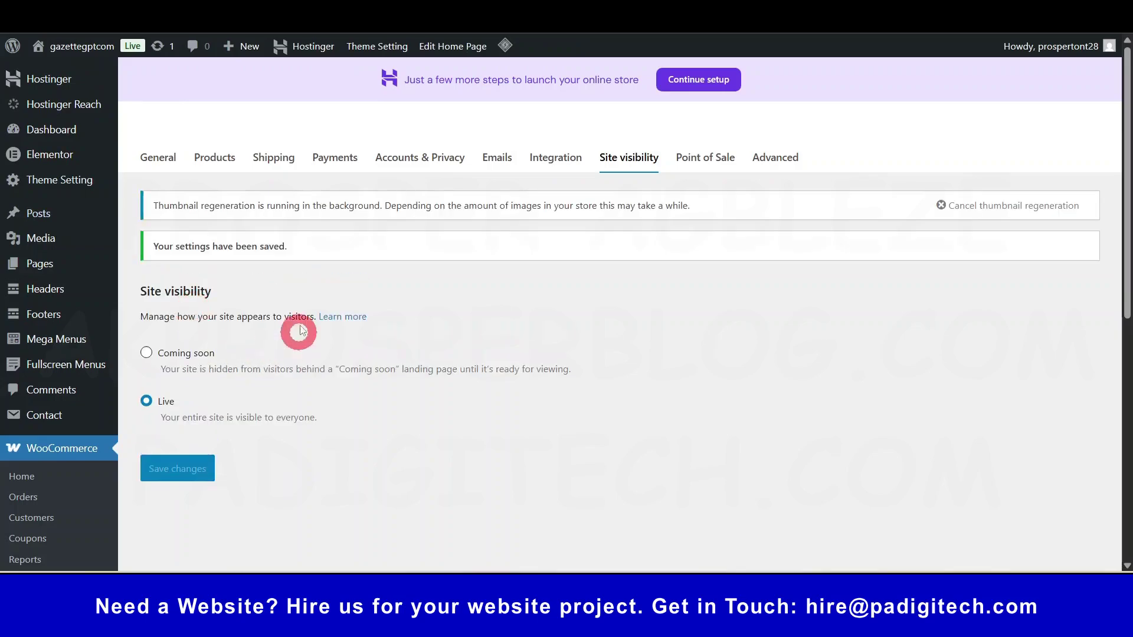
Return to the WordPress Dashboard, switch to the gazettegpt.com front page and reload it
mouse_move(62, 134)
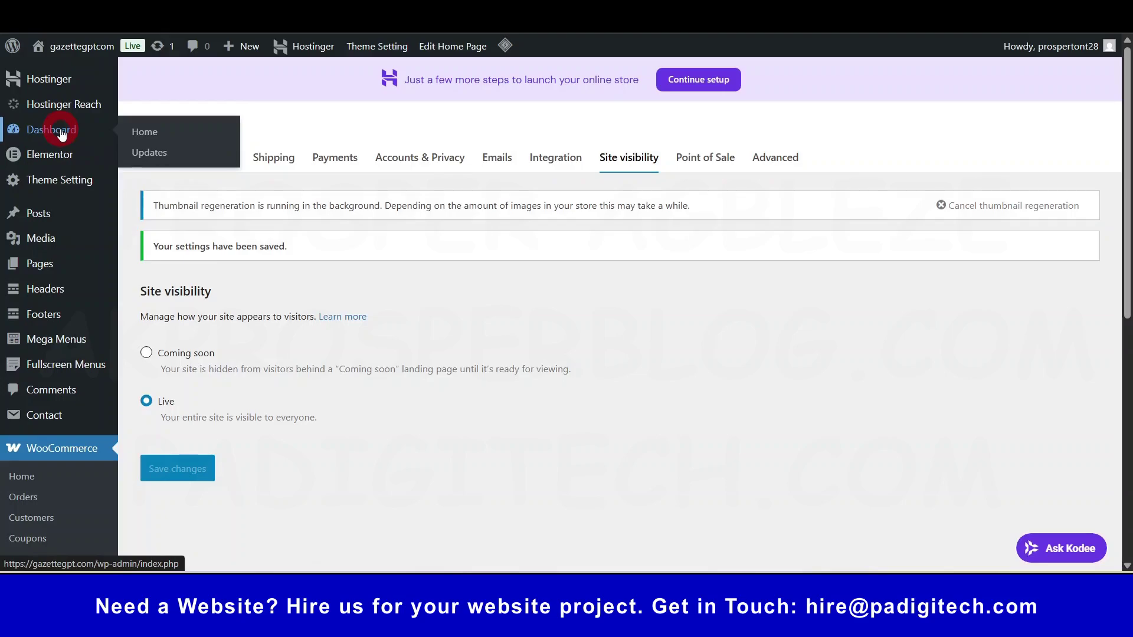
left_click(60, 134)
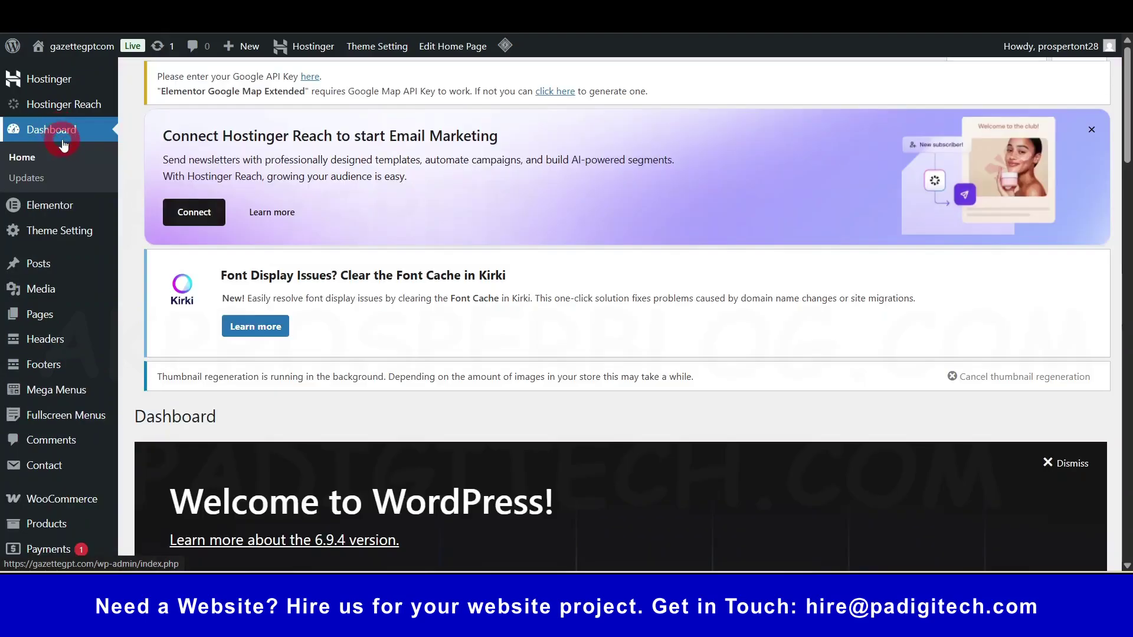
left_click(248, 13)
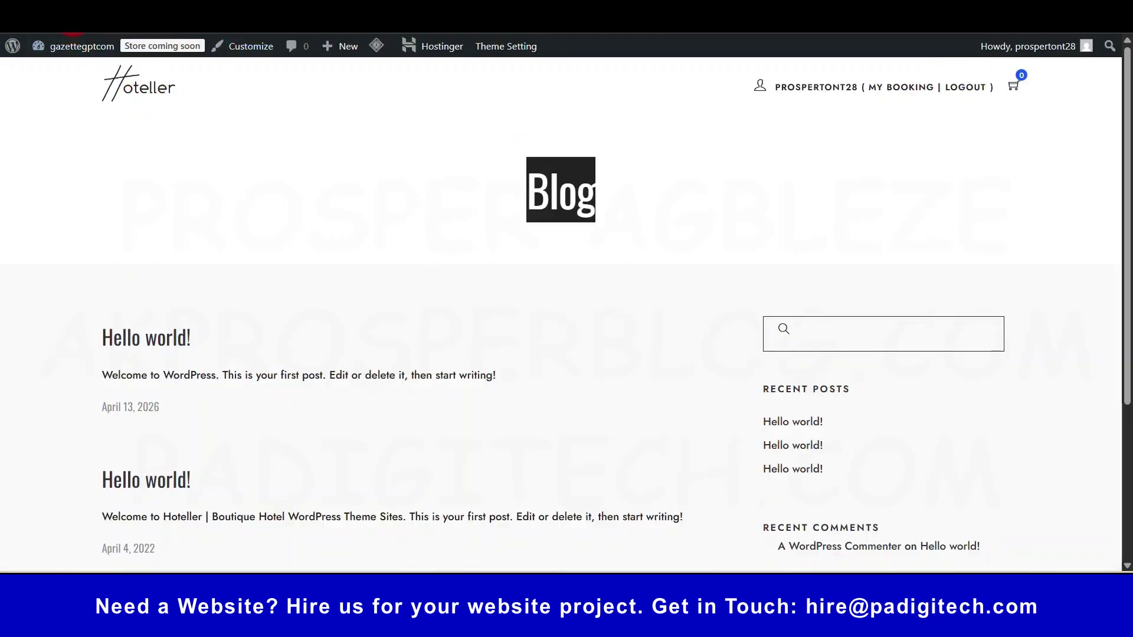
left_click(73, 19)
Review the imported homepage from the Hoteller & Resort introduction through the Our Rooms section
scroll(773, 295, "down", 9)
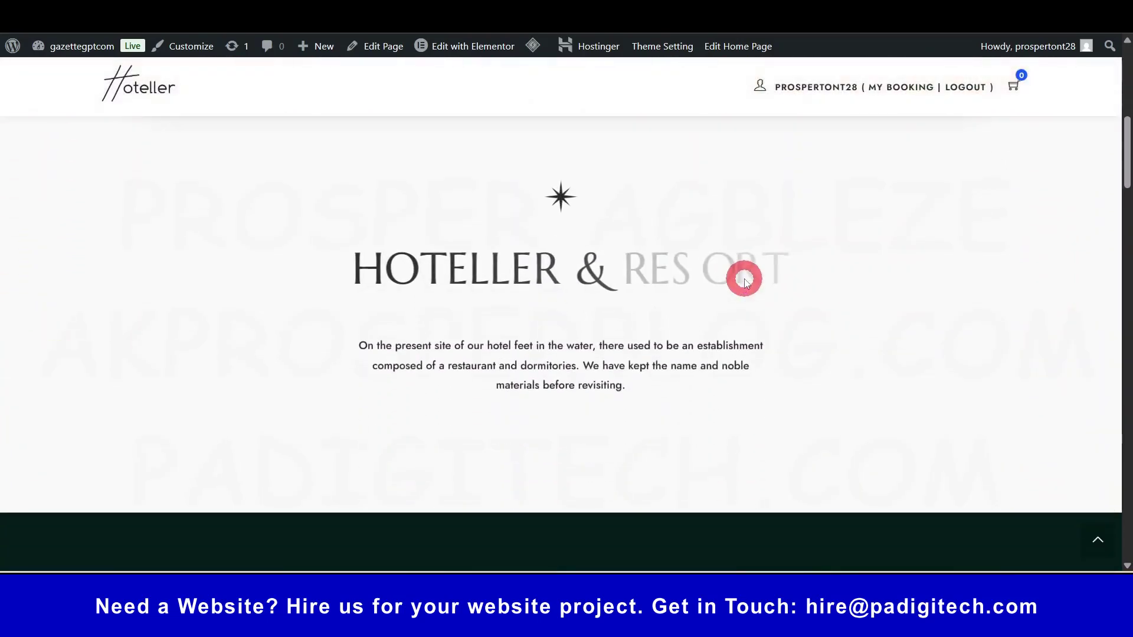
scroll(620, 349, "down", 4)
scroll(620, 350, "down", 5)
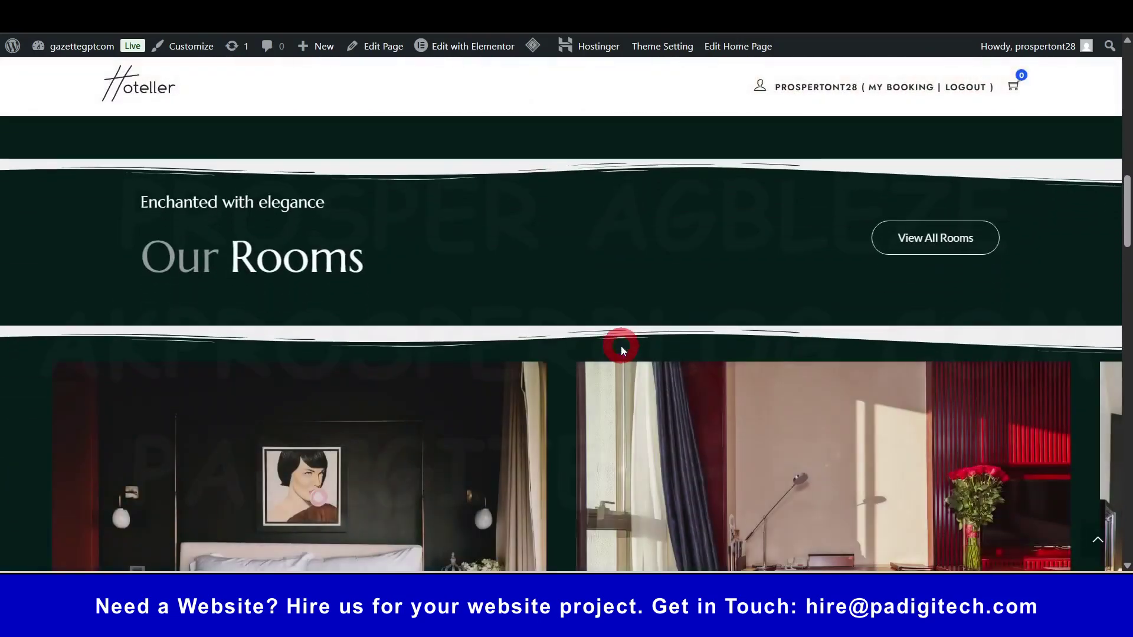
scroll(621, 350, "up", 1)
scroll(621, 349, "up", 3)
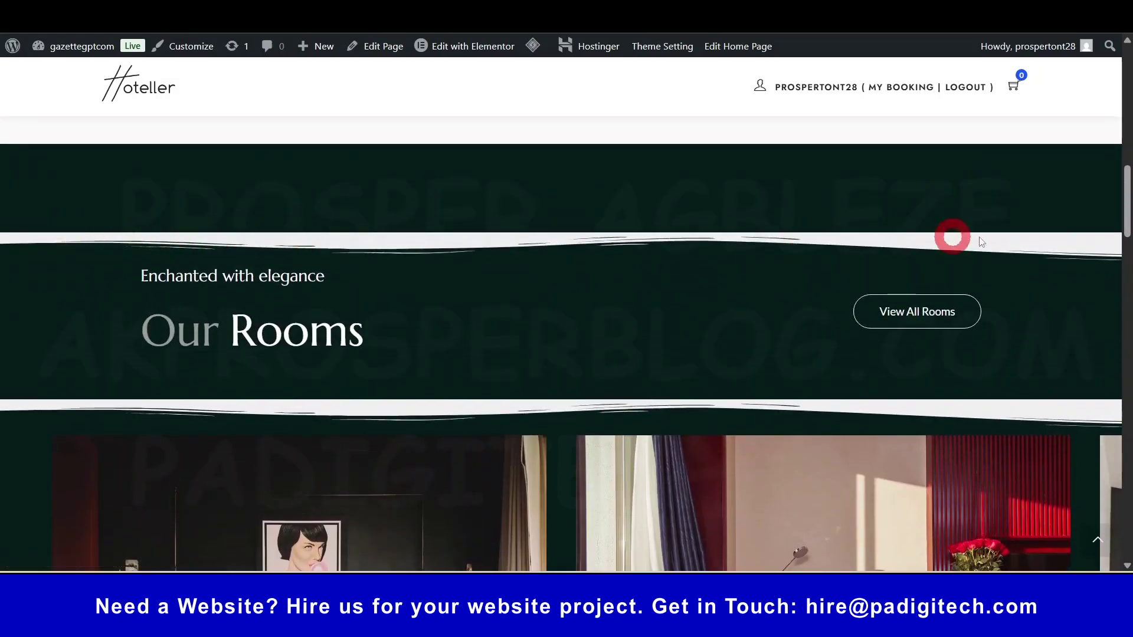
scroll(865, 354, "up", 10)
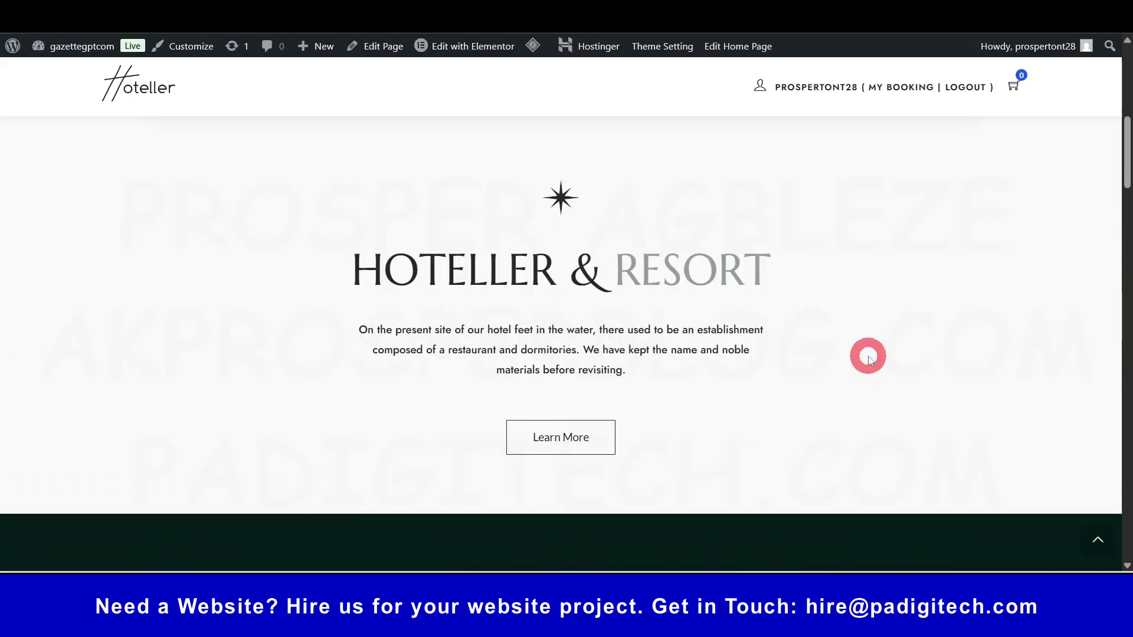
scroll(866, 341, "down", 5)
scroll(864, 338, "down", 10)
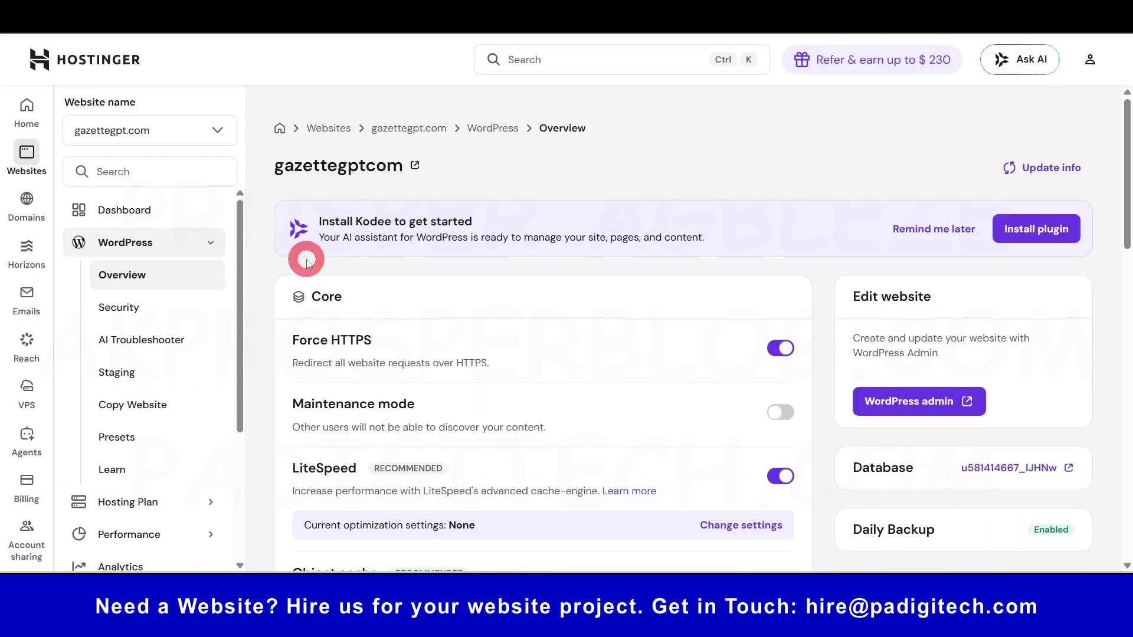
Switch to Hostinger, open the gazettegpt.com website dashboard and clear the site's cache
scroll(684, 420, "down", 1)
scroll(683, 420, "down", 3)
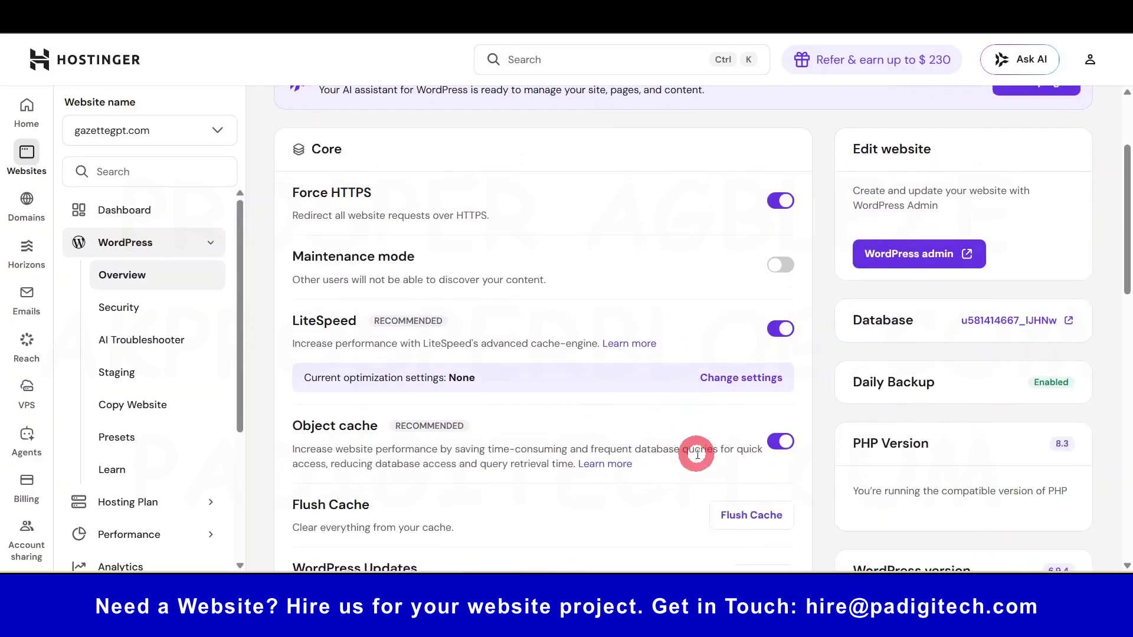
scroll(304, 379, "up", 3)
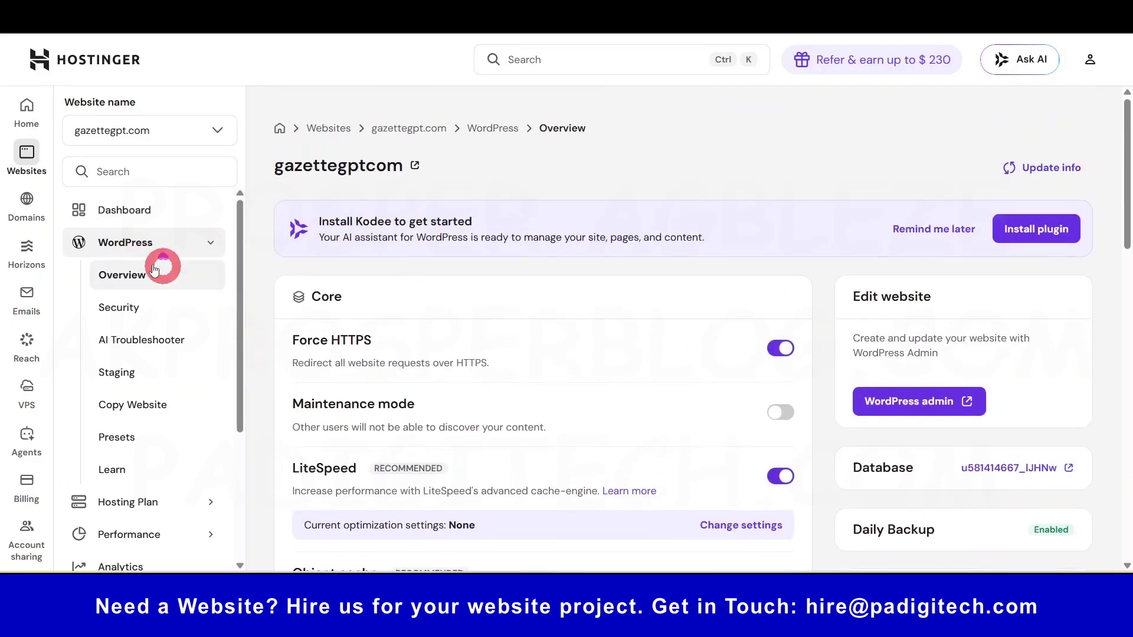
left_click(134, 213)
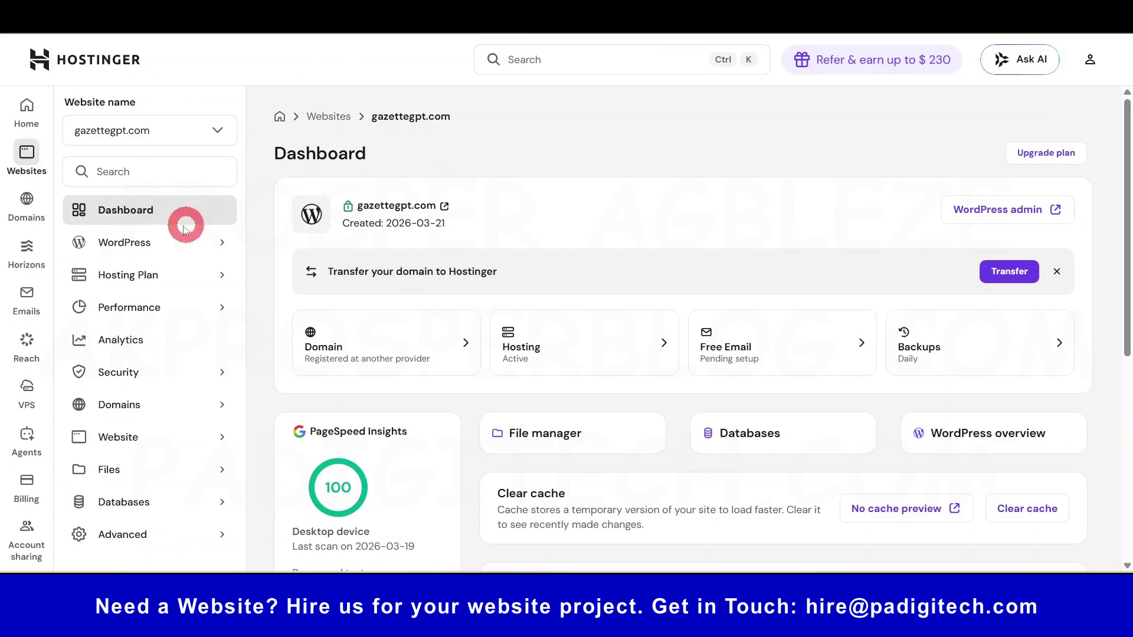
scroll(1066, 355, "down", 2)
left_click(1065, 356)
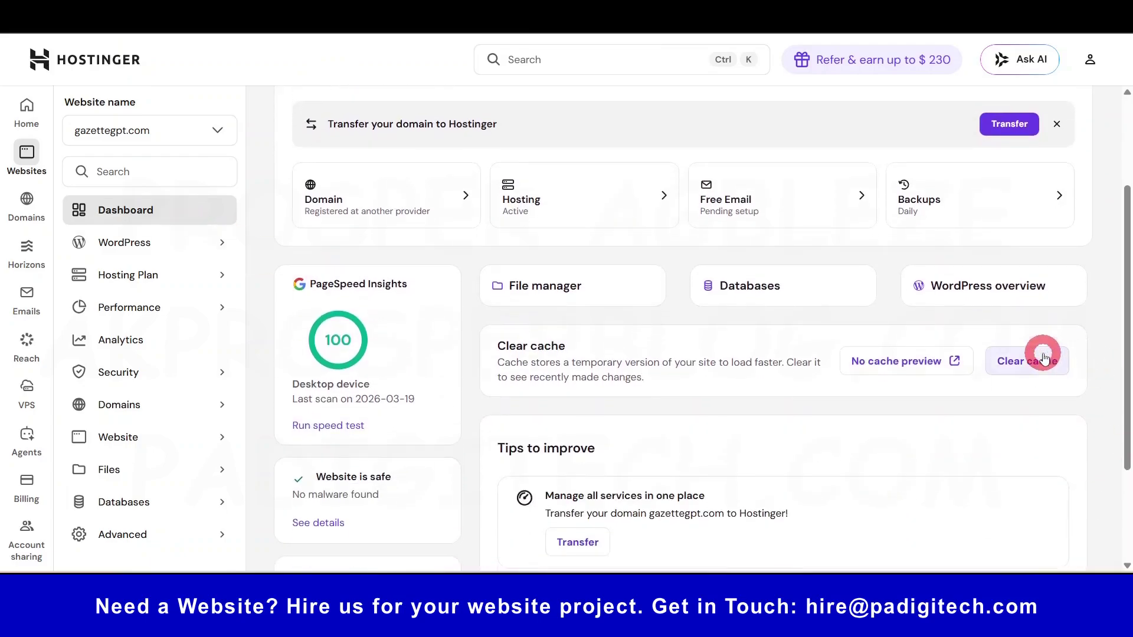
left_click(716, 372)
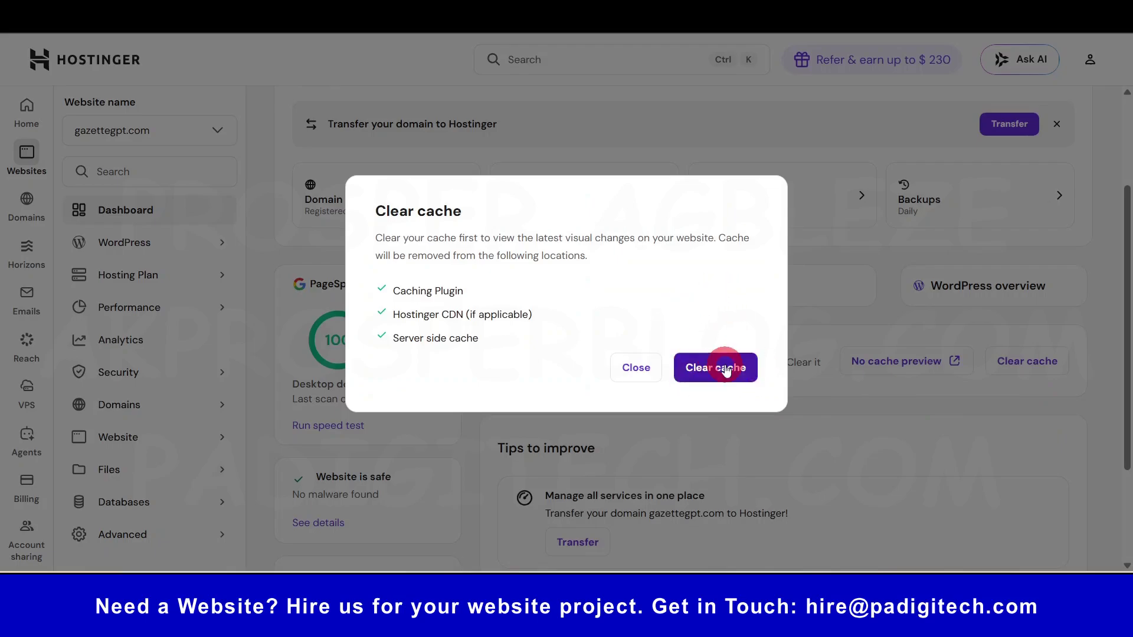
left_click(726, 369)
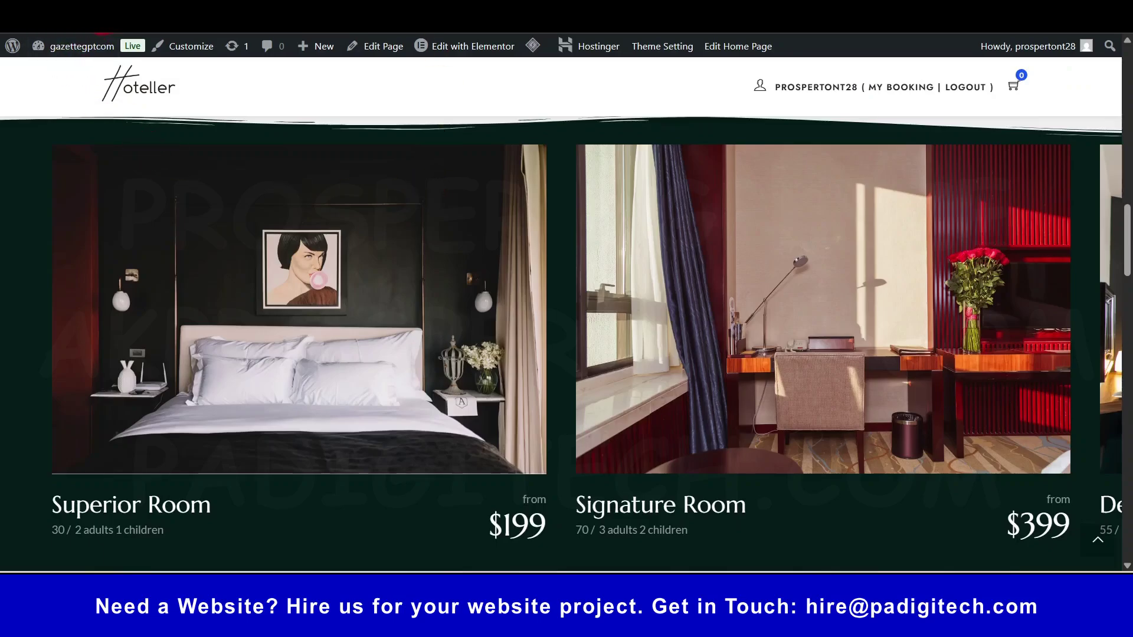
Reload the homepage and review it from the booking search form through rooms and amenities to the contact form
scroll(221, 197, "up", 5)
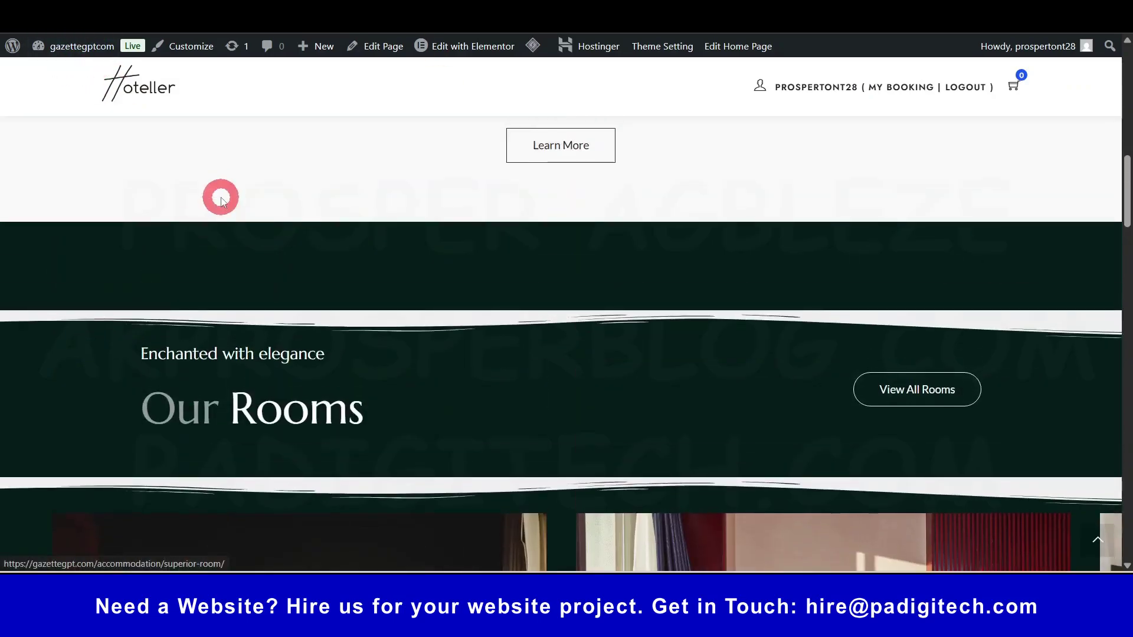
left_click(221, 197)
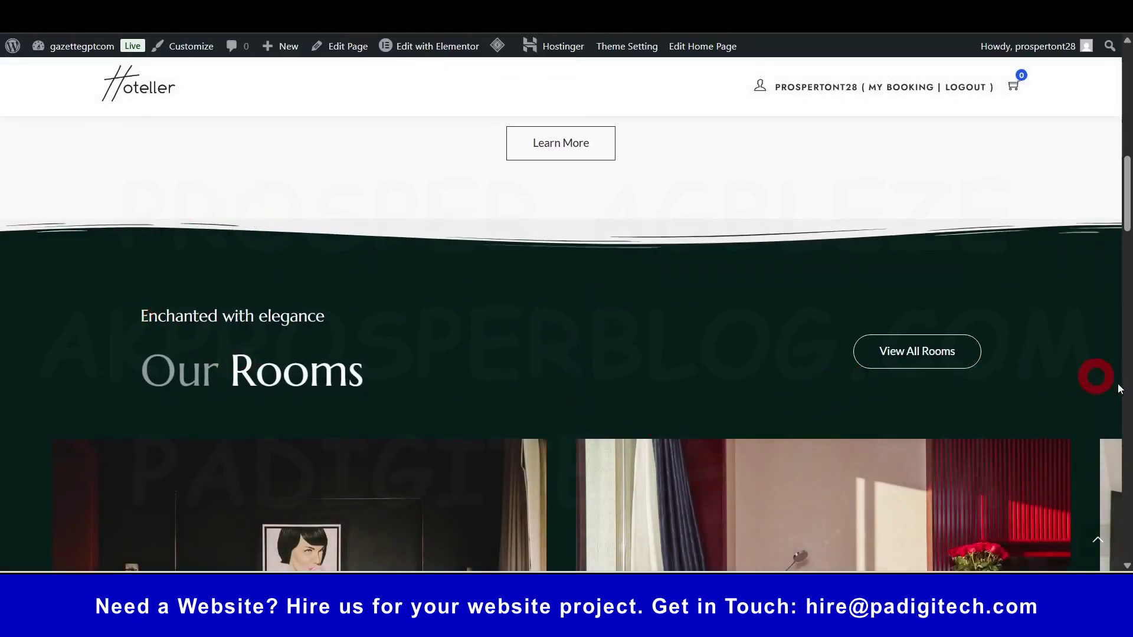
left_click_drag(1129, 204, 1127, 100)
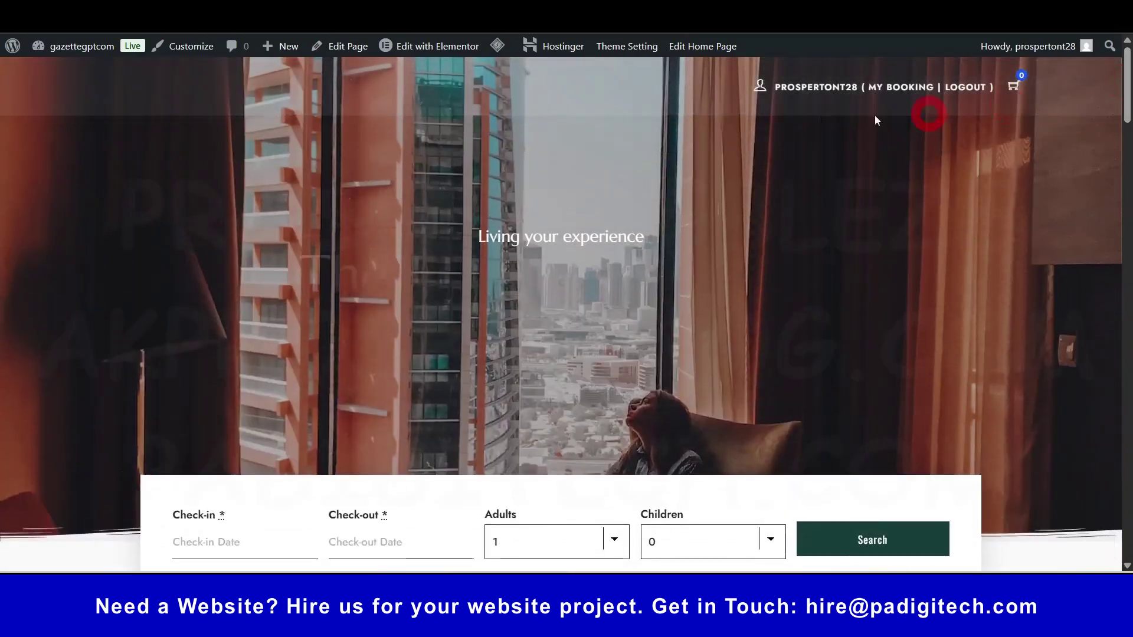
scroll(634, 367, "down", 8)
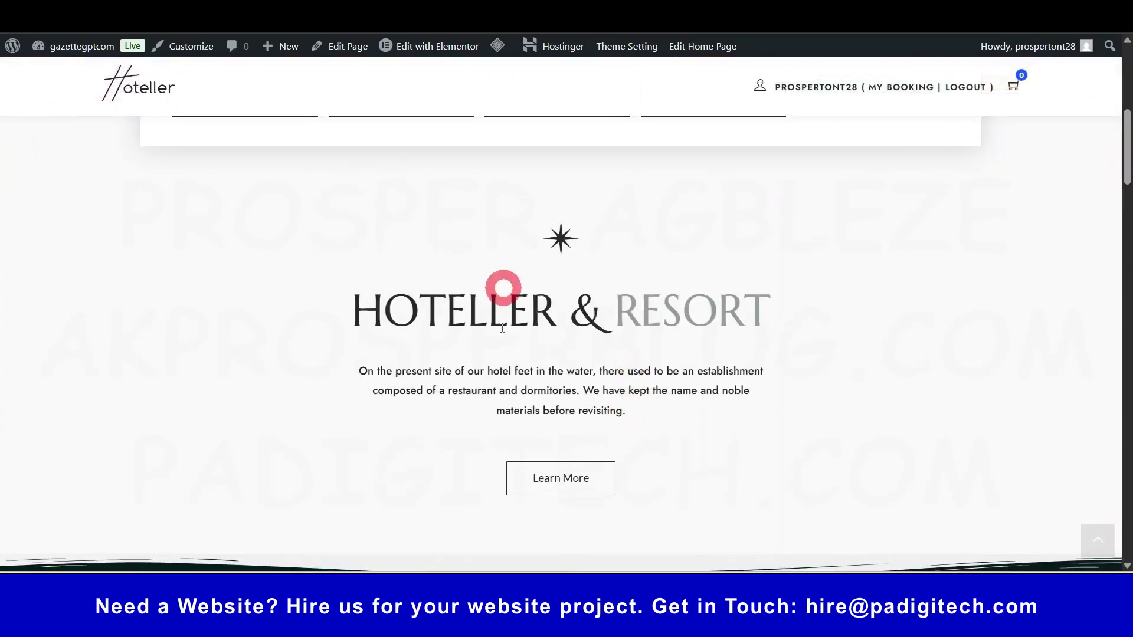
scroll(503, 307, "down", 5)
scroll(521, 348, "down", 8)
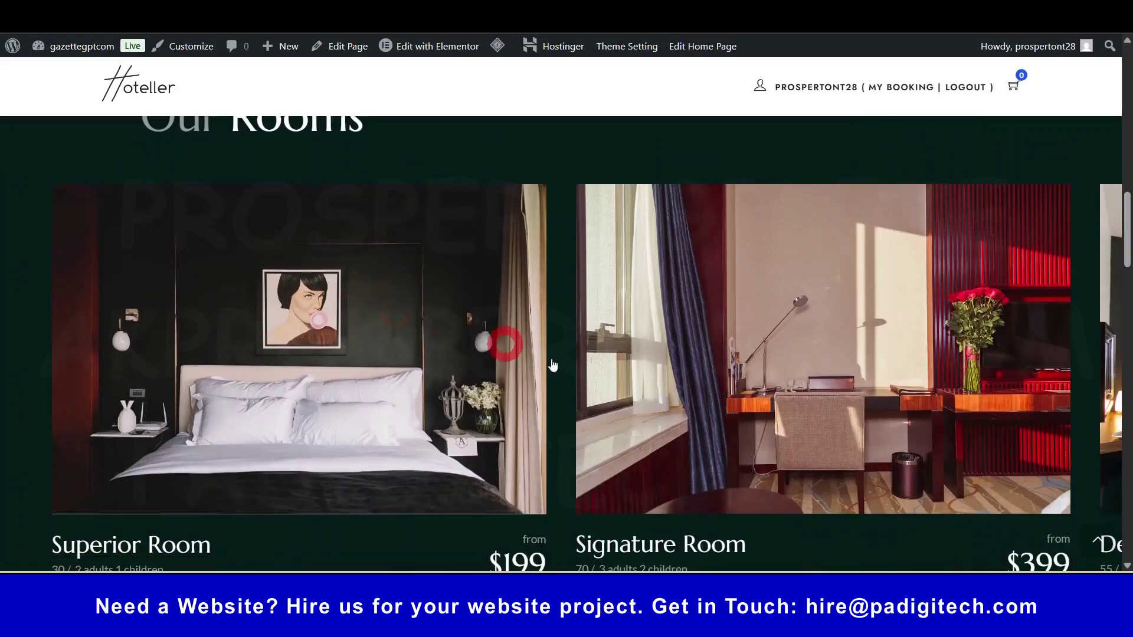
scroll(809, 430, "down", 5)
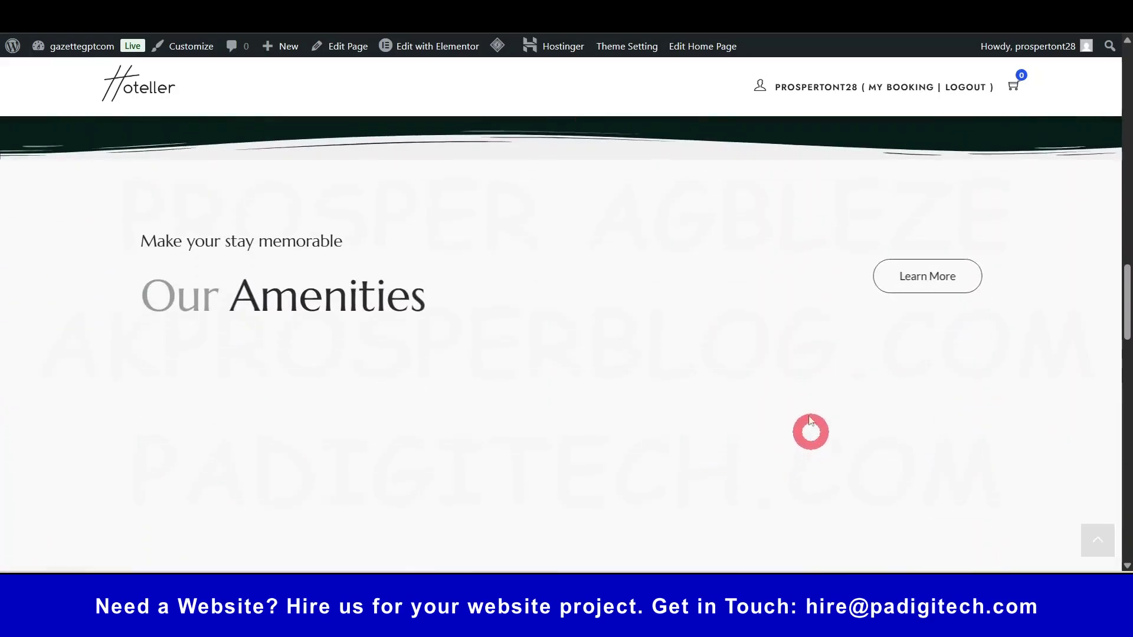
scroll(370, 378, "down", 4)
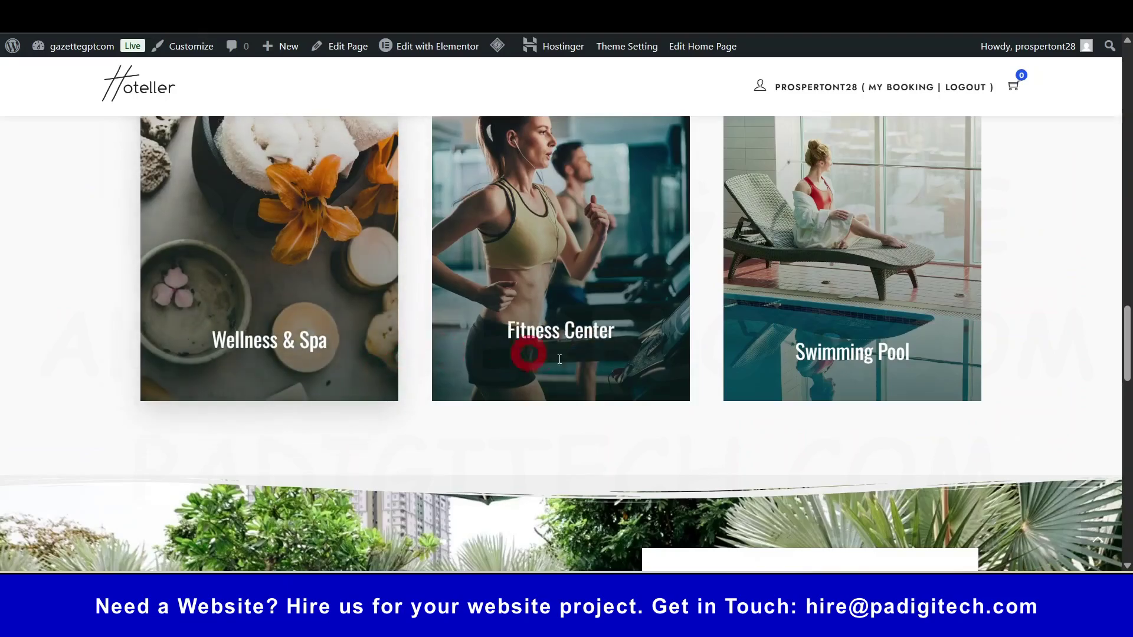
scroll(820, 401, "down", 5)
scroll(825, 406, "down", 15)
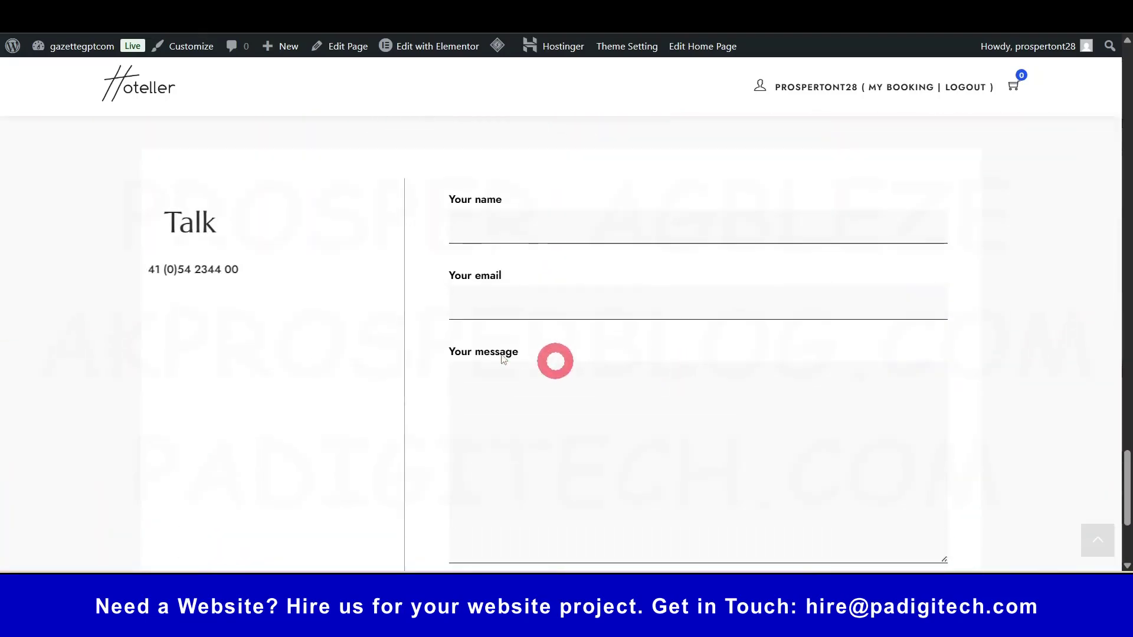
scroll(467, 357, "up", 2)
scroll(230, 359, "up", 2)
scroll(673, 387, "down", 4)
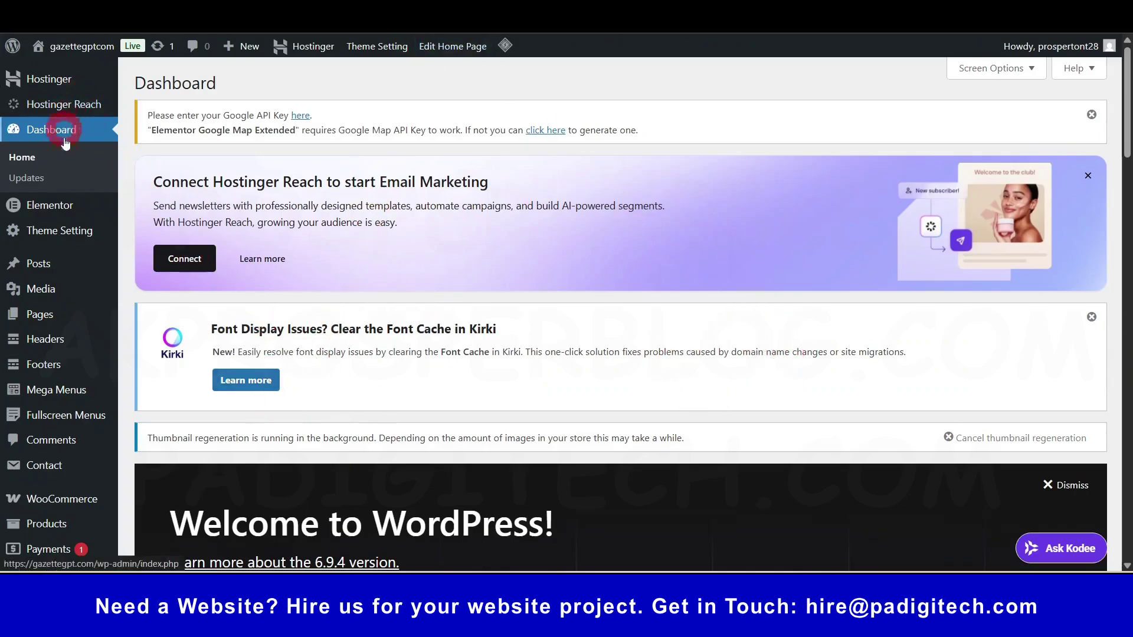
Return to the WordPress admin and open the list of headers
mouse_move(64, 322)
scroll(64, 322, "down", 1)
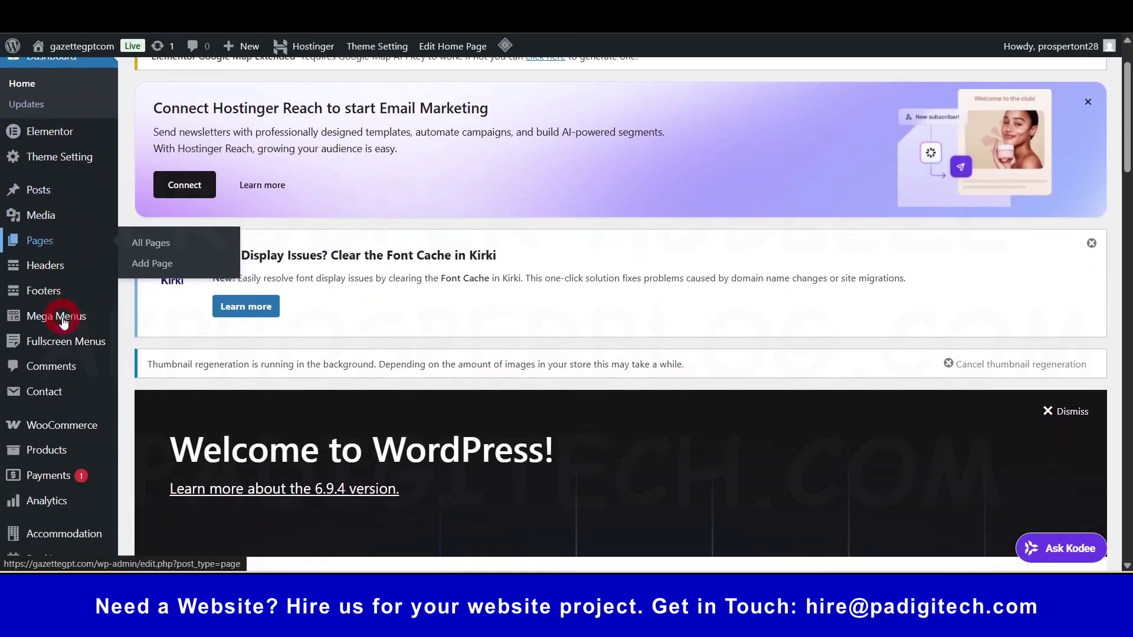
mouse_move(60, 268)
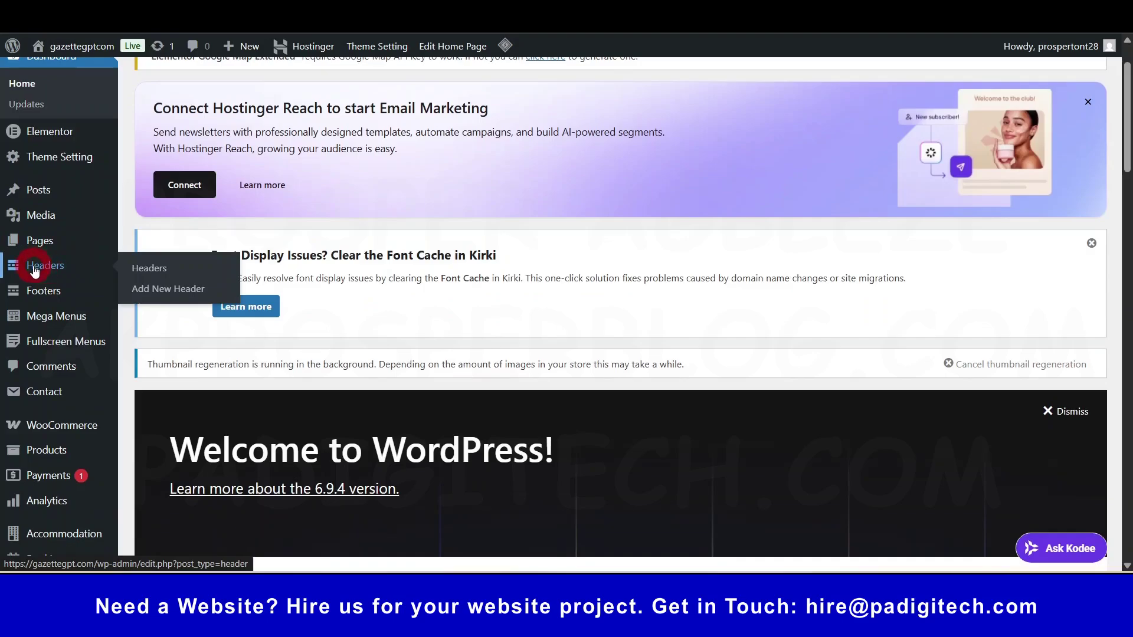
key("ctrl")
left_click(35, 270)
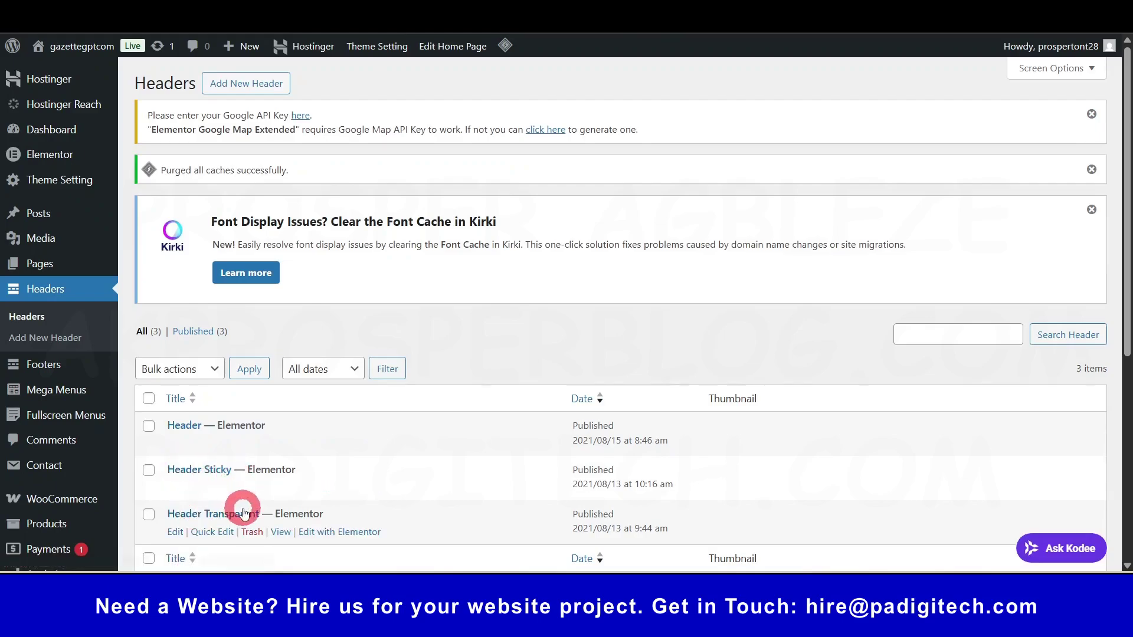
Examine the admin options for Footers, Mega Menus, Accommodation, Bookings and Users, and dismiss the SpotOnTheMouse licence reminder
mouse_move(64, 369)
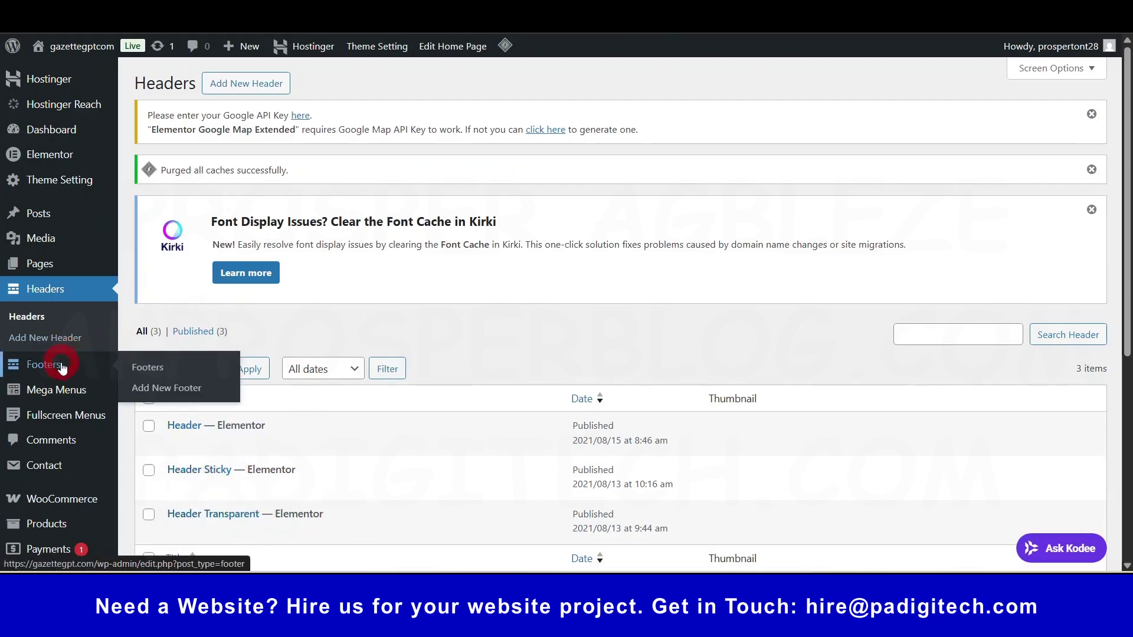
scroll(62, 363, "down", 4)
mouse_move(58, 174)
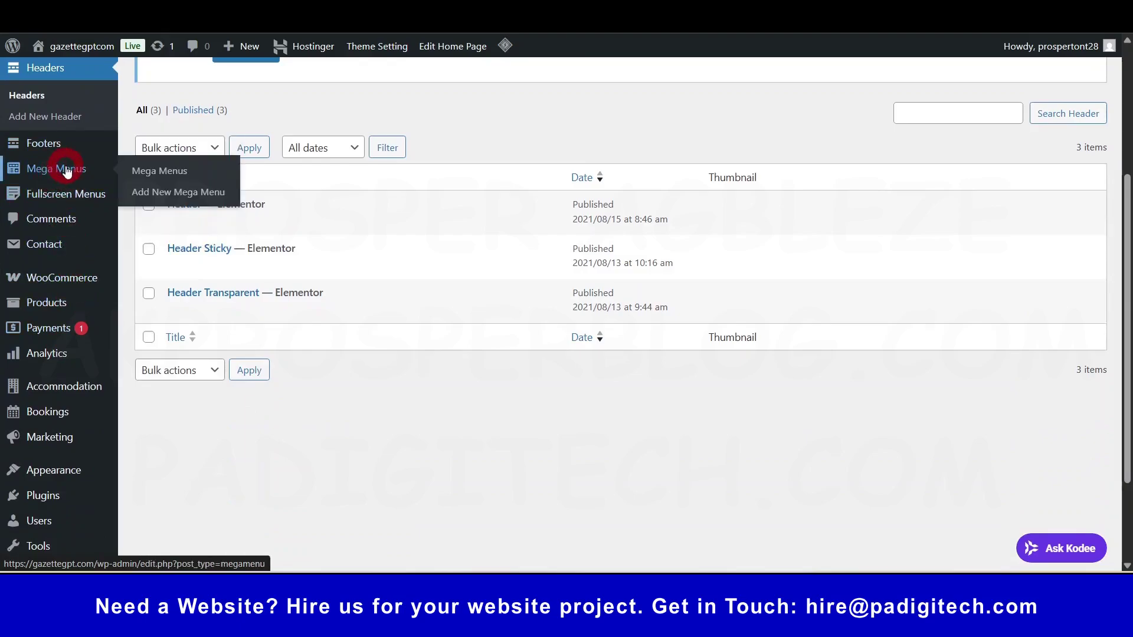
scroll(65, 192, "down", 2)
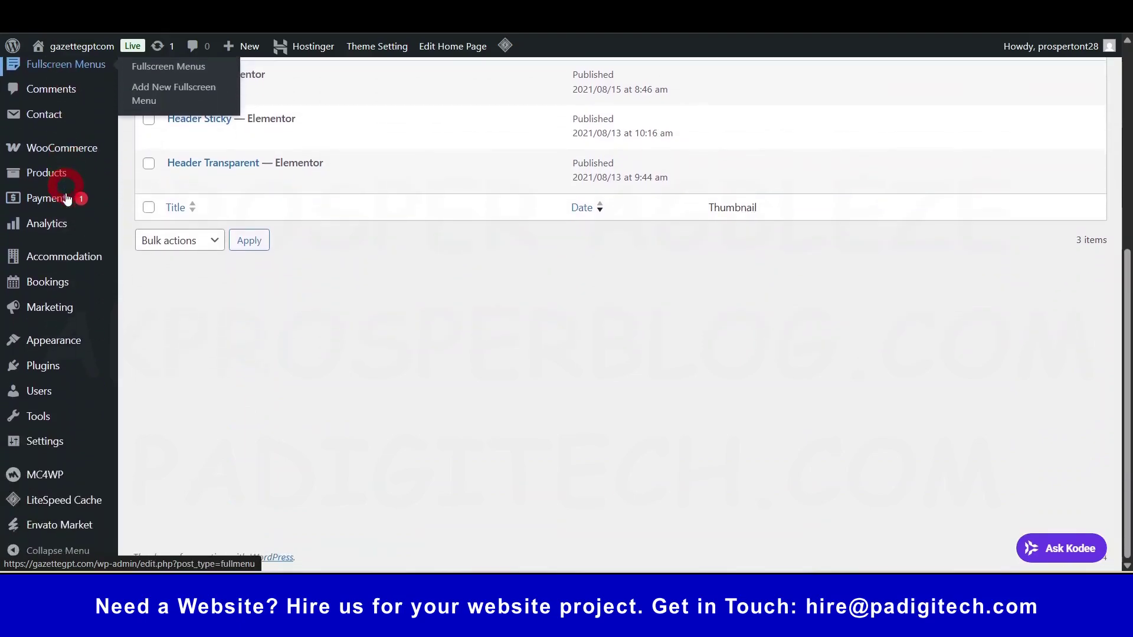
mouse_move(83, 259)
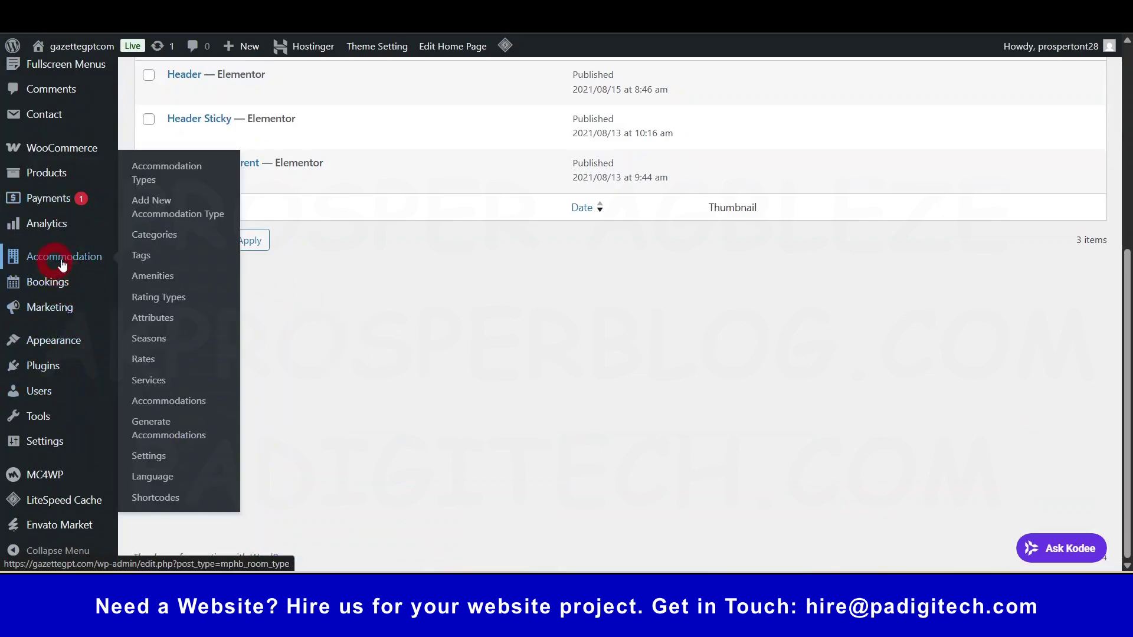
mouse_move(54, 293)
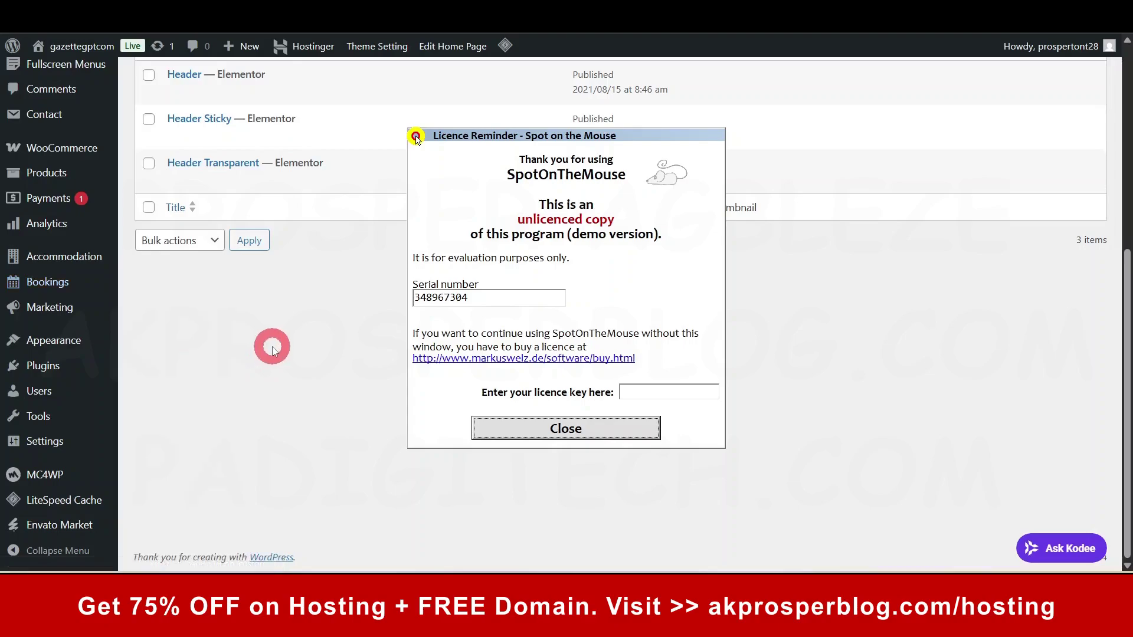
mouse_move(61, 401)
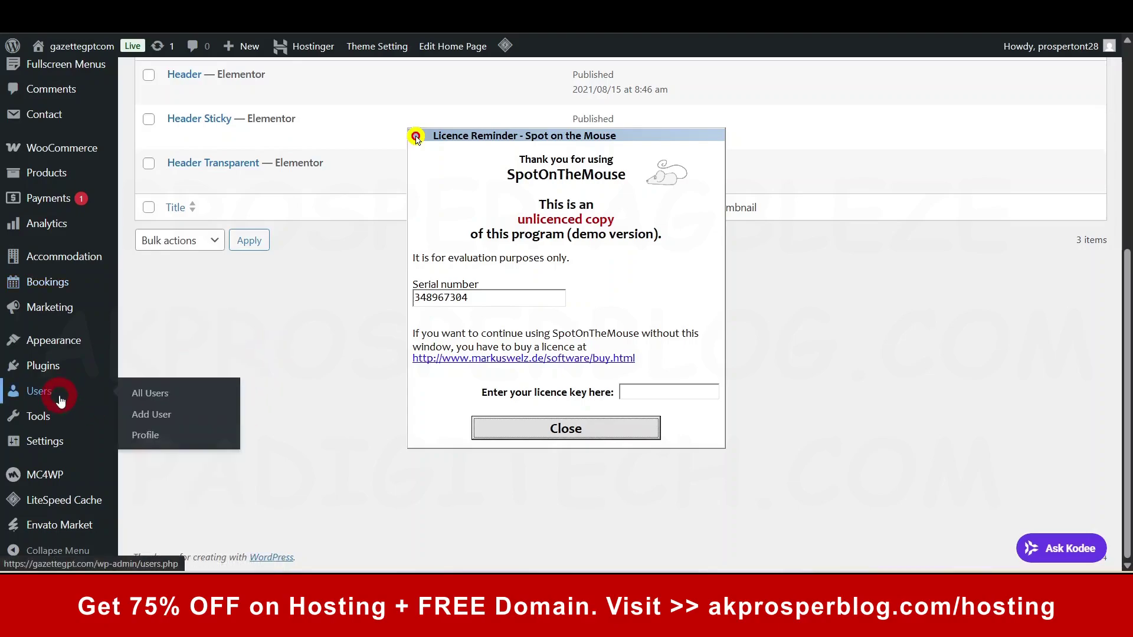
scroll(265, 395, "up", 6)
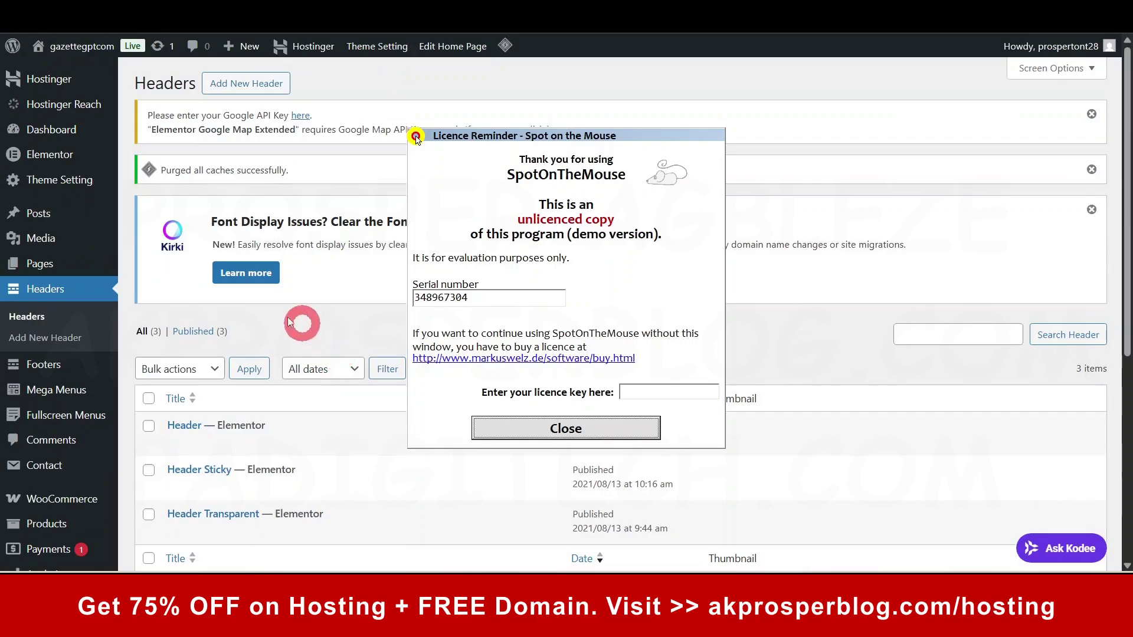
left_click(569, 429)
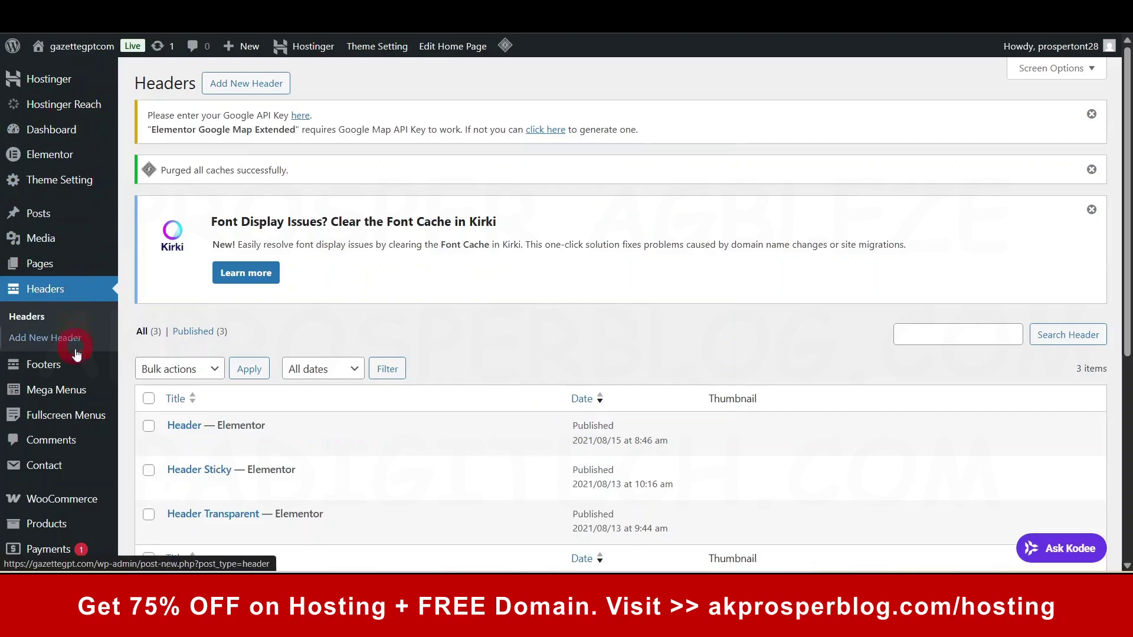
mouse_move(77, 358)
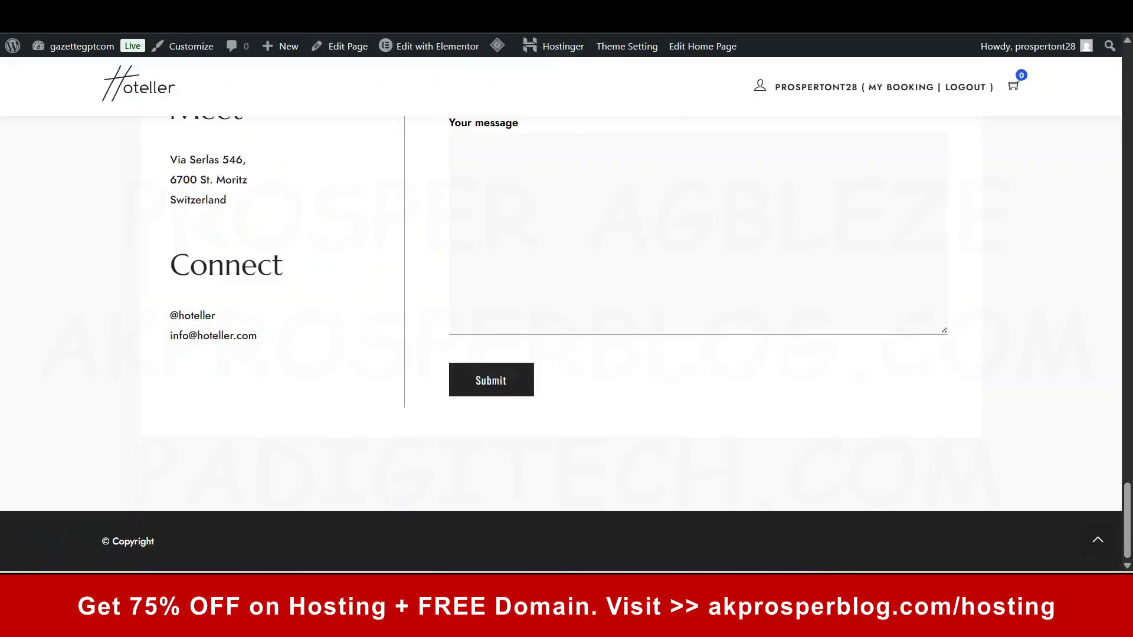
Review the live homepage from the contact form back up through the amenities and room listings
scroll(528, 166, "up", 20)
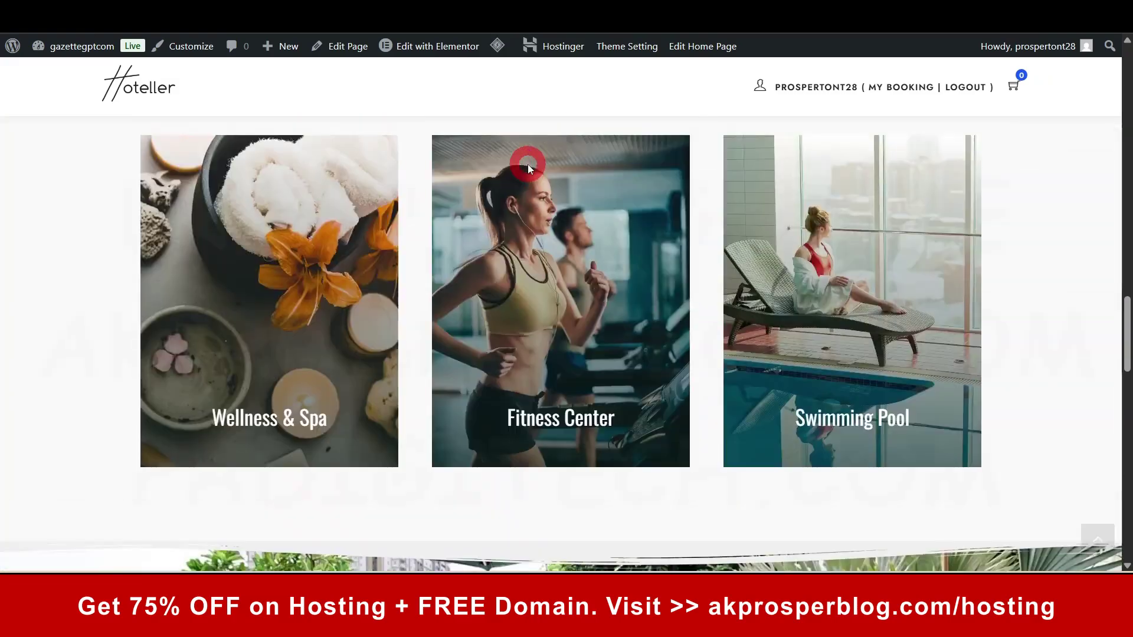
scroll(754, 341, "up", 5)
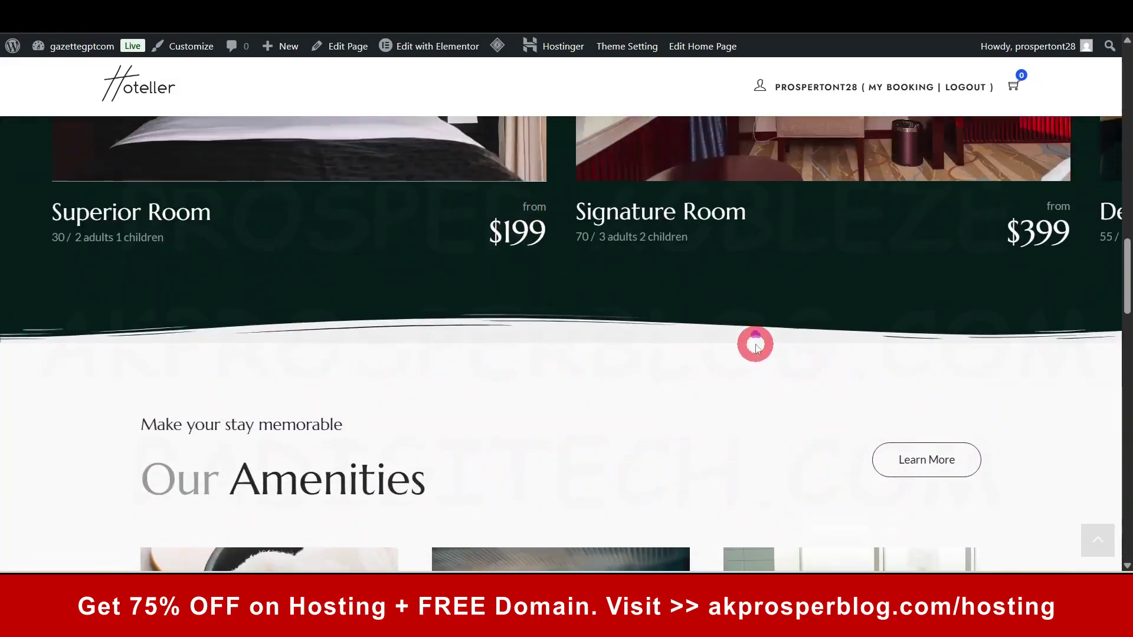
scroll(753, 350, "up", 15)
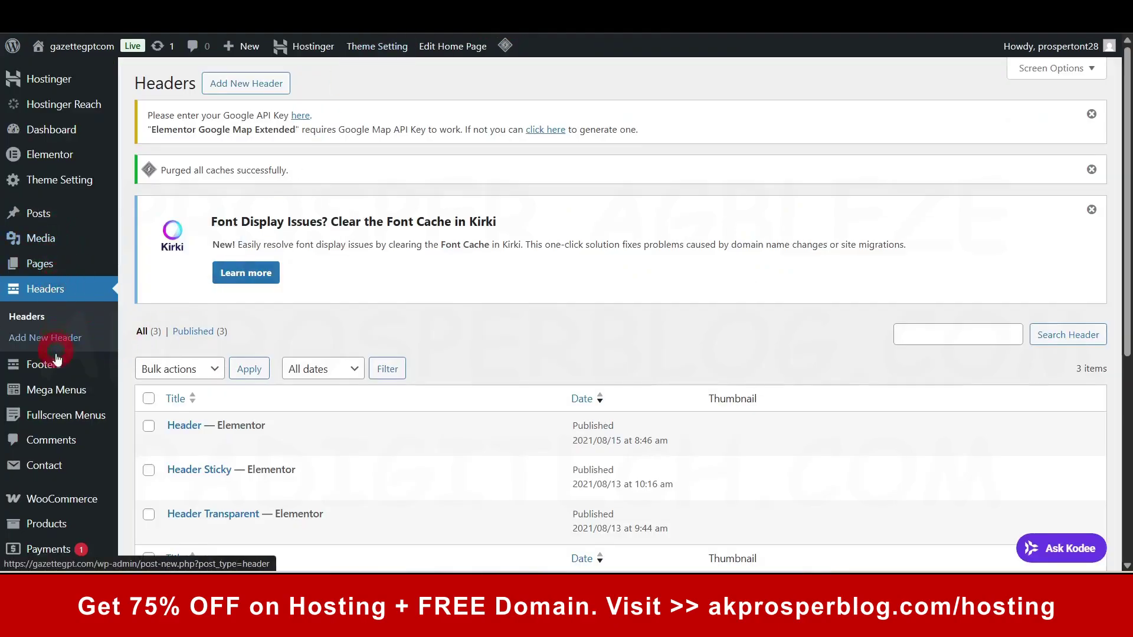
Return to the WordPress admin's Headers list and examine the remaining admin options, including Appearance, Plugins, Users and LiteSpeed Cache
scroll(30, 417, "down", 6)
mouse_move(55, 431)
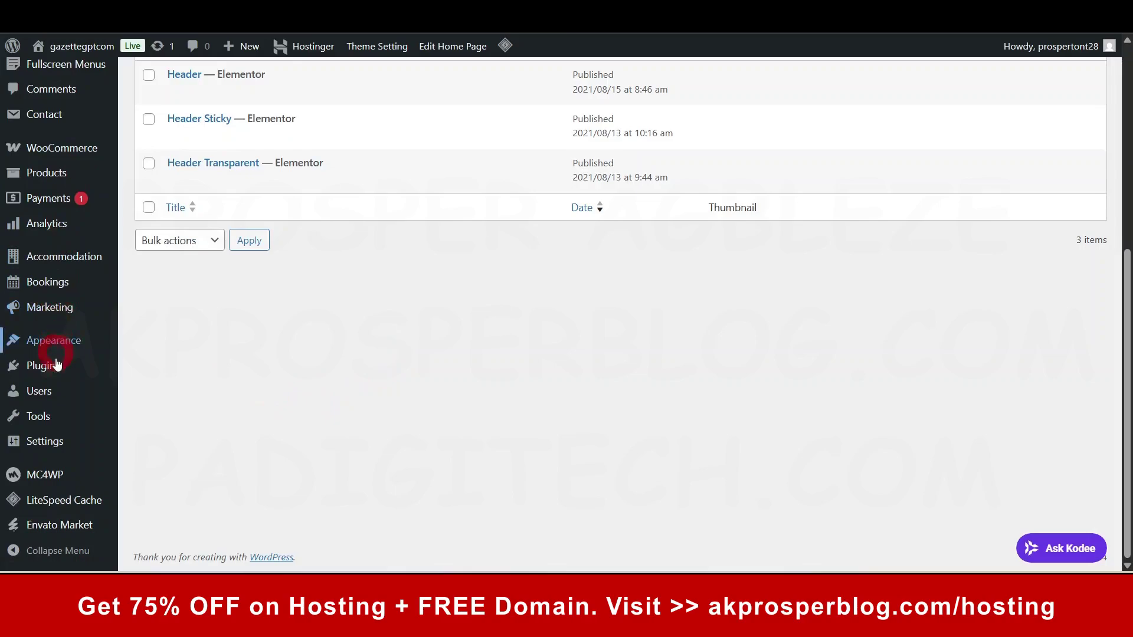
mouse_move(57, 384)
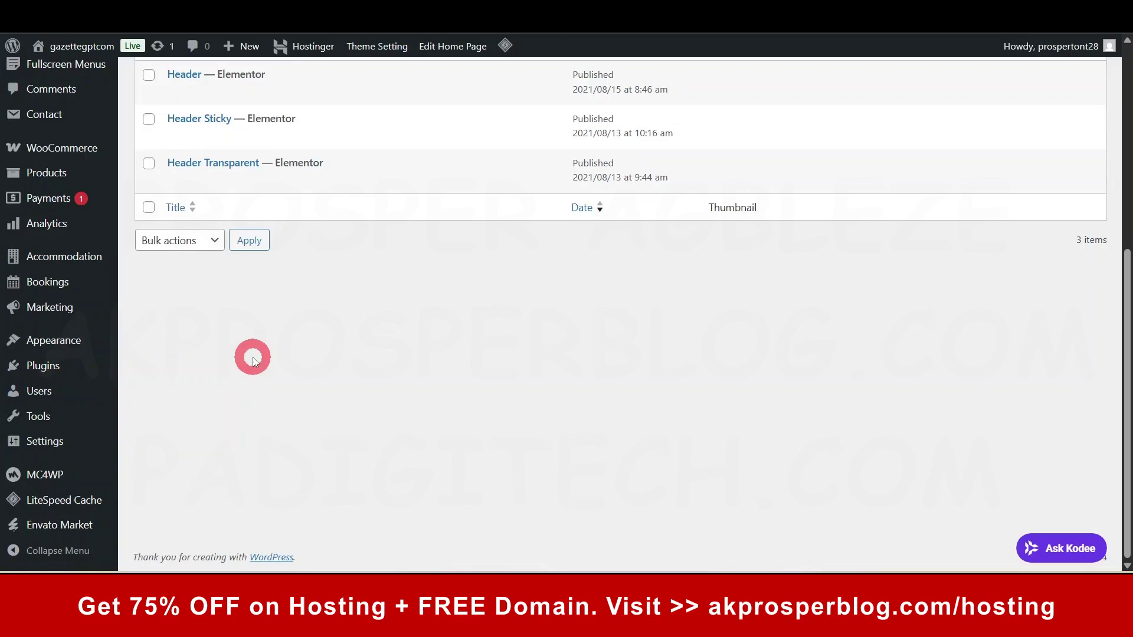
mouse_move(89, 500)
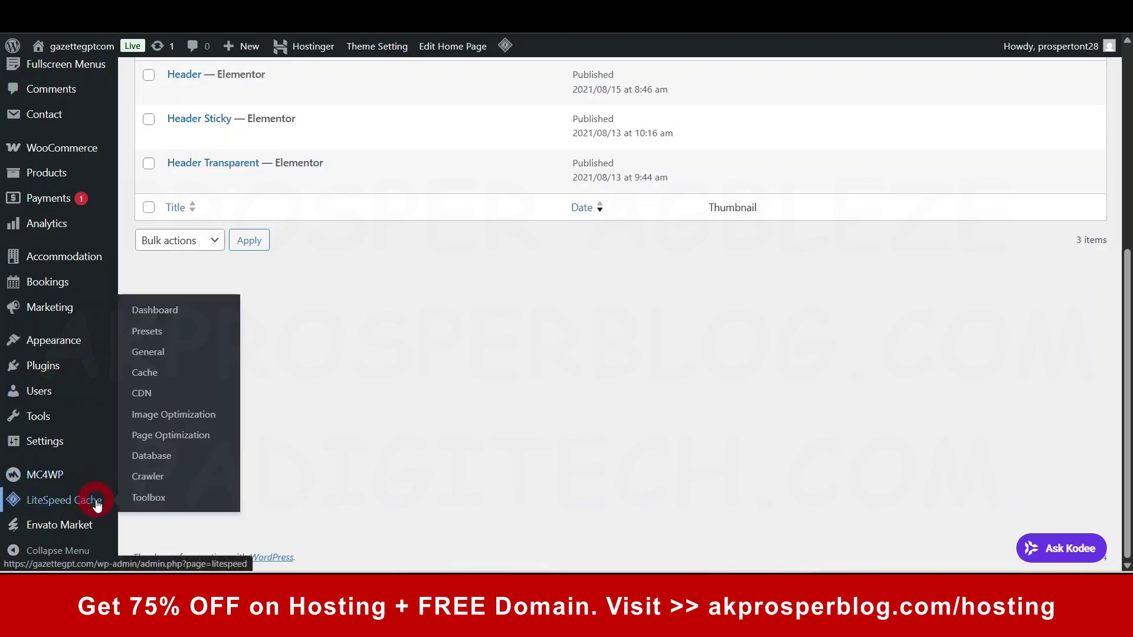
scroll(324, 386, "up", 5)
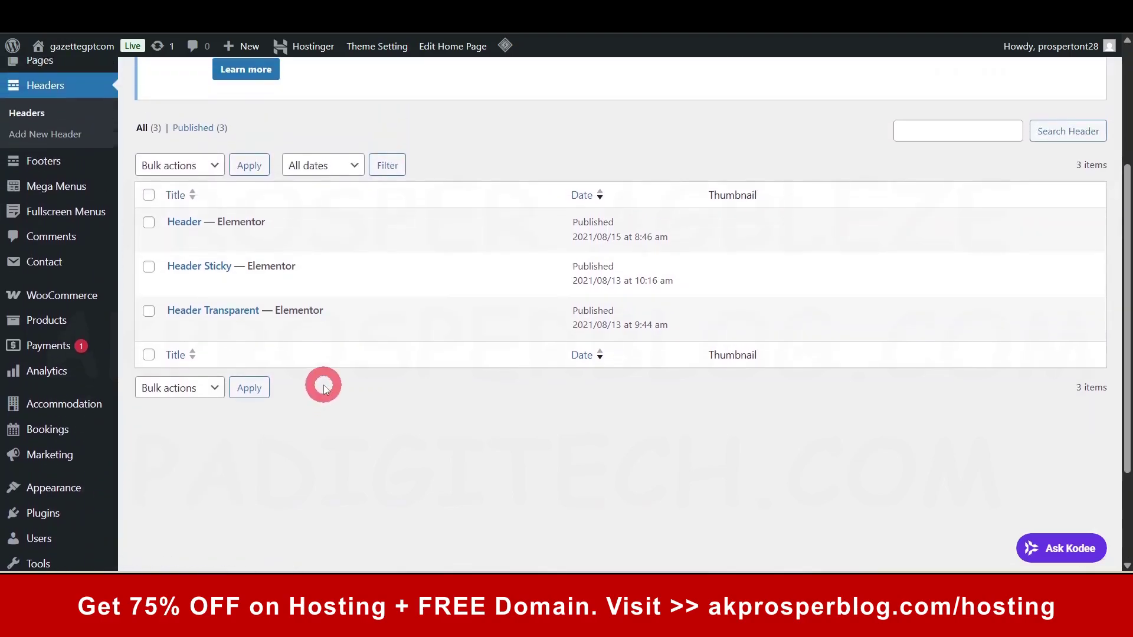
scroll(323, 384, "up", 1)
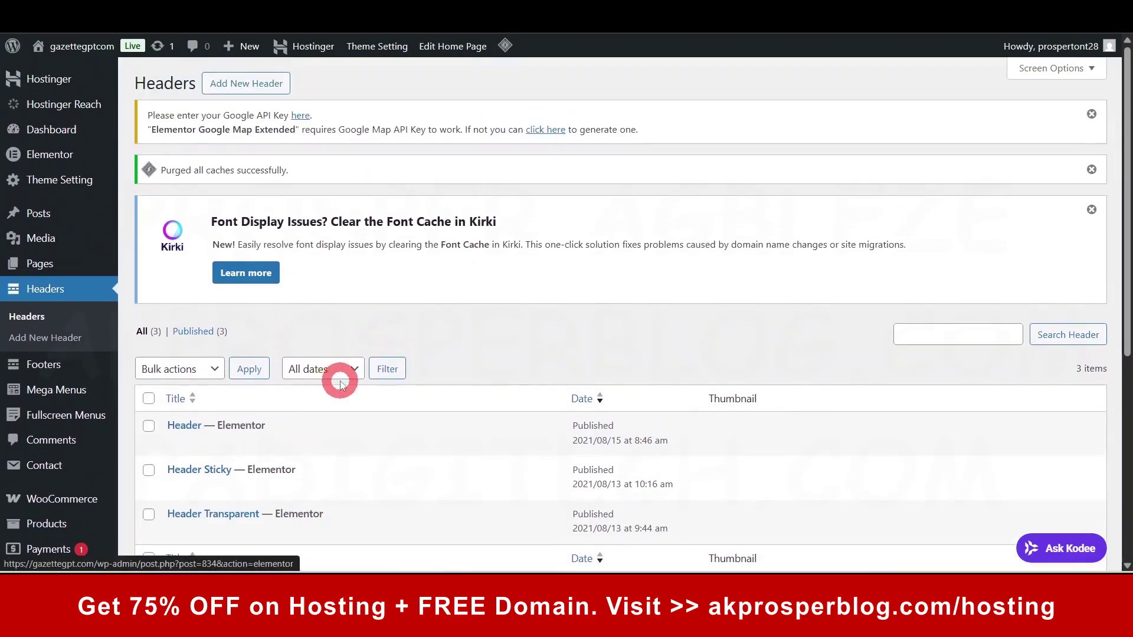